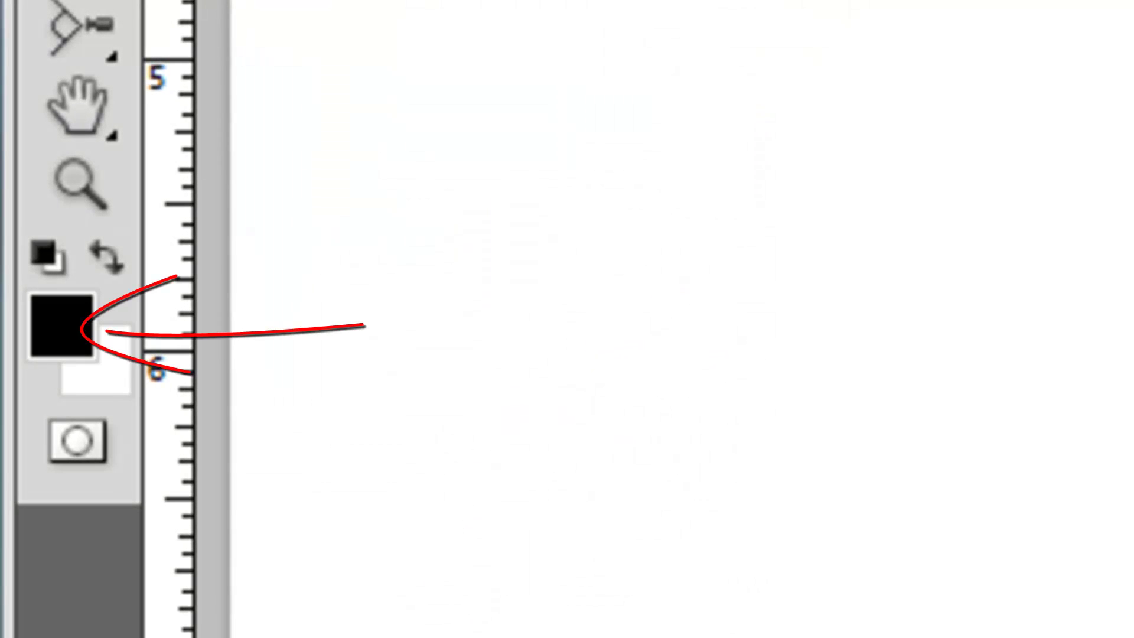
Fill the 1280 × 720 px BASE layer with the black foreground colour.
{"action": "key", "text": "alt+Delete"}
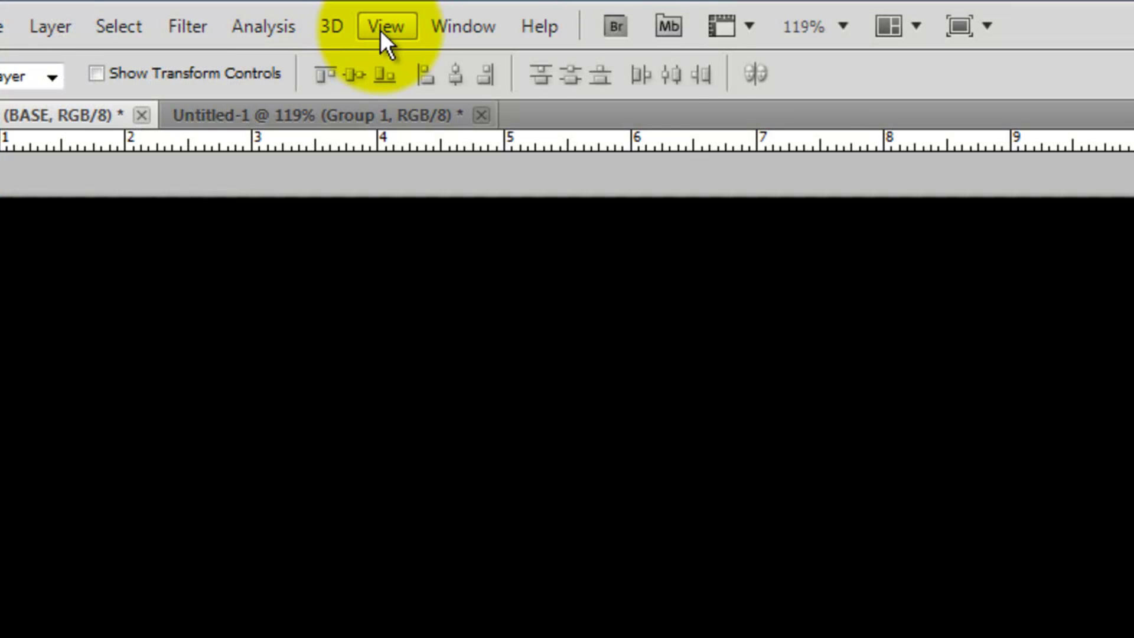
With rulers and snapping on, place guides crossing at 640 × 360 px.
{"action": "left_click", "coordinate": [384, 28]}
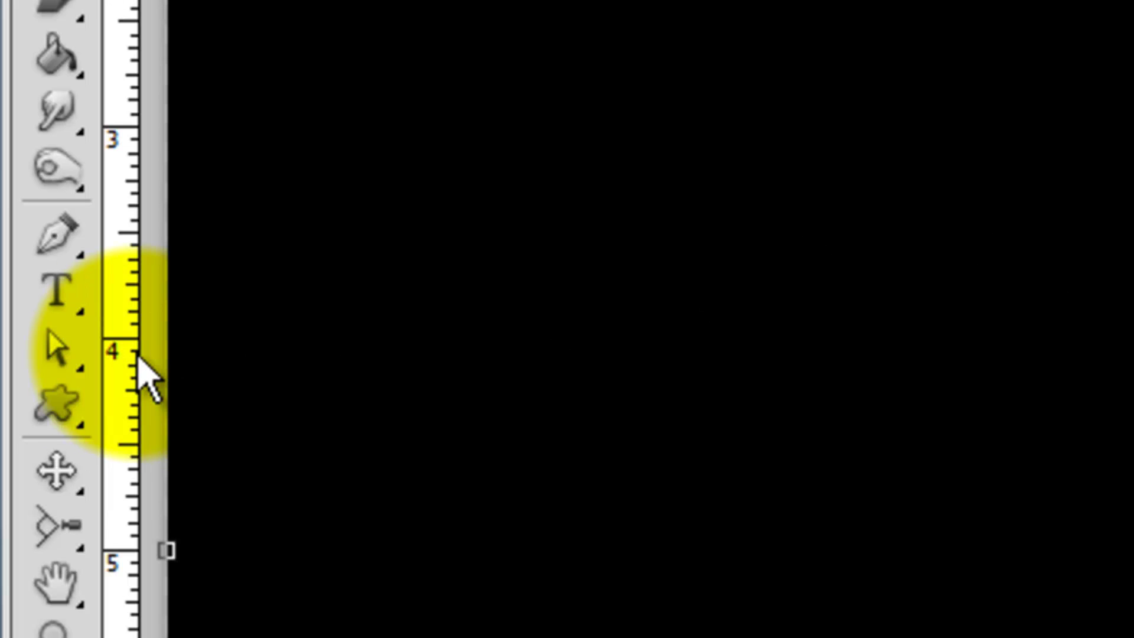
{"action": "left_click_drag", "start_coordinate": [139, 355], "coordinate": [1133, 446]}
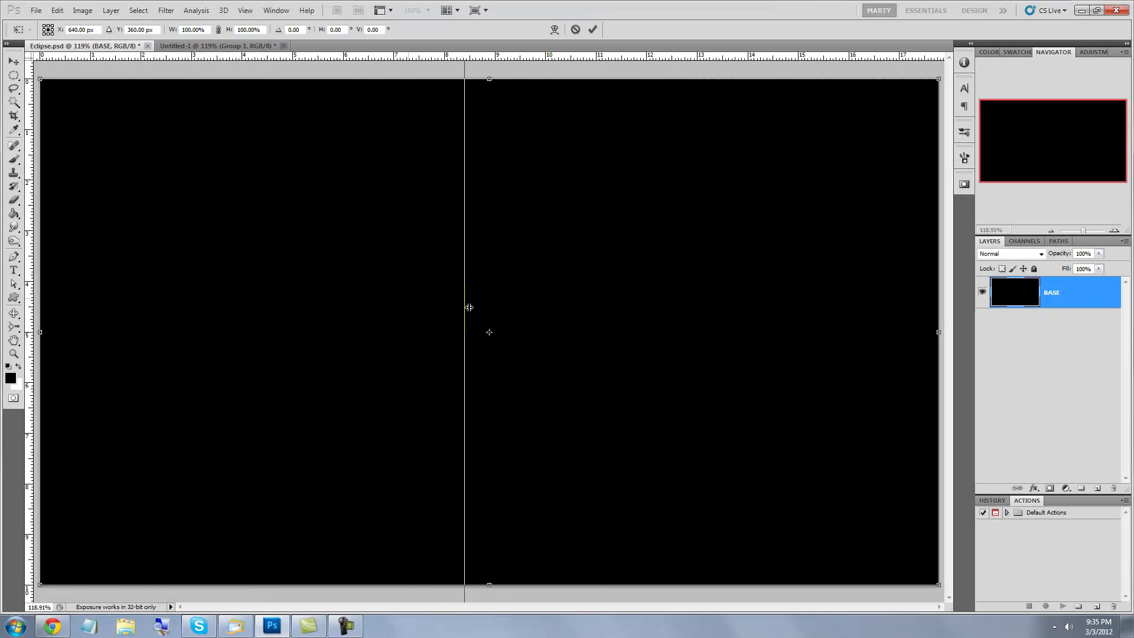
{"action": "left_click_drag", "start_coordinate": [469, 307], "coordinate": [492, 307]}
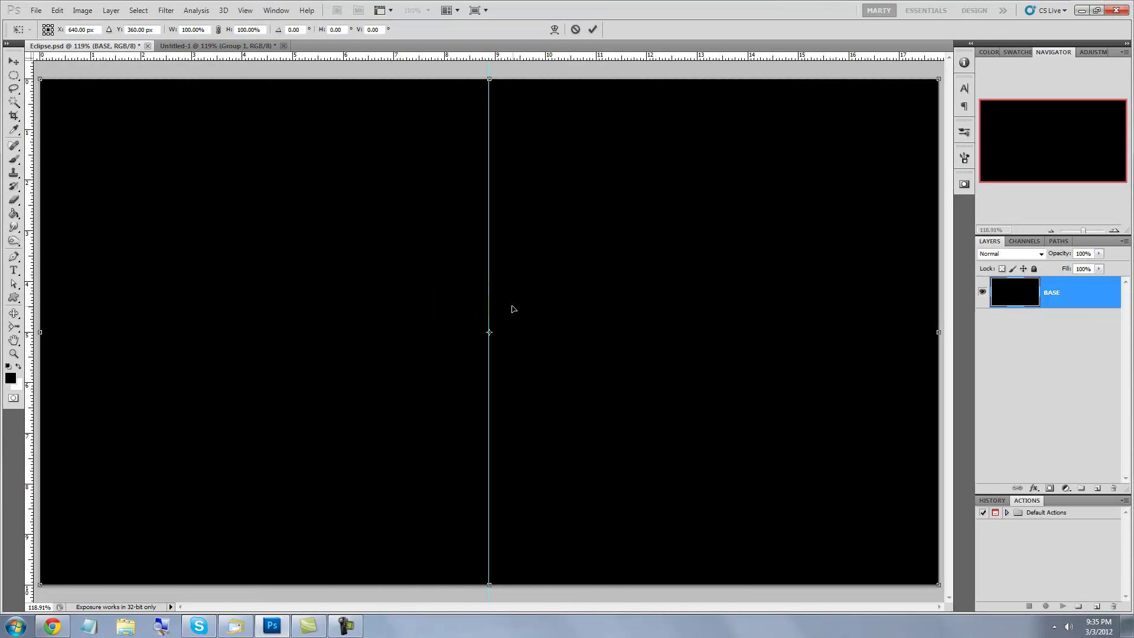
{"action": "left_click", "coordinate": [508, 59]}
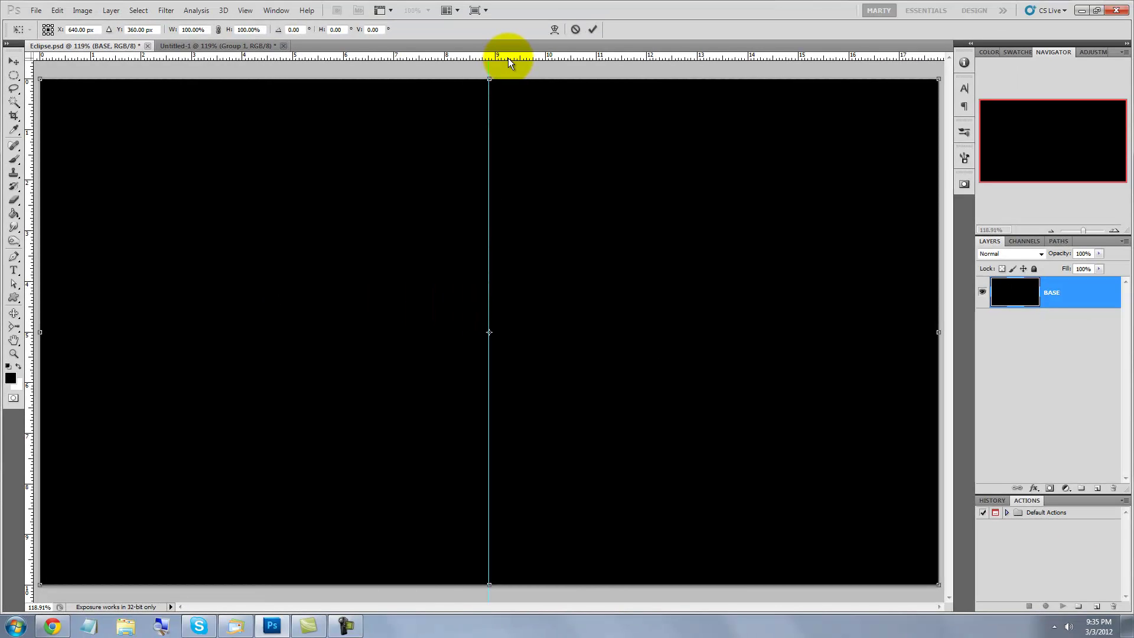
{"action": "left_click_drag", "start_coordinate": [508, 60], "coordinate": [485, 332]}
Type ECLIPSE in Alien League at 315.33 pt as a text layer above BASE.
{"action": "left_click", "coordinate": [15, 272]}
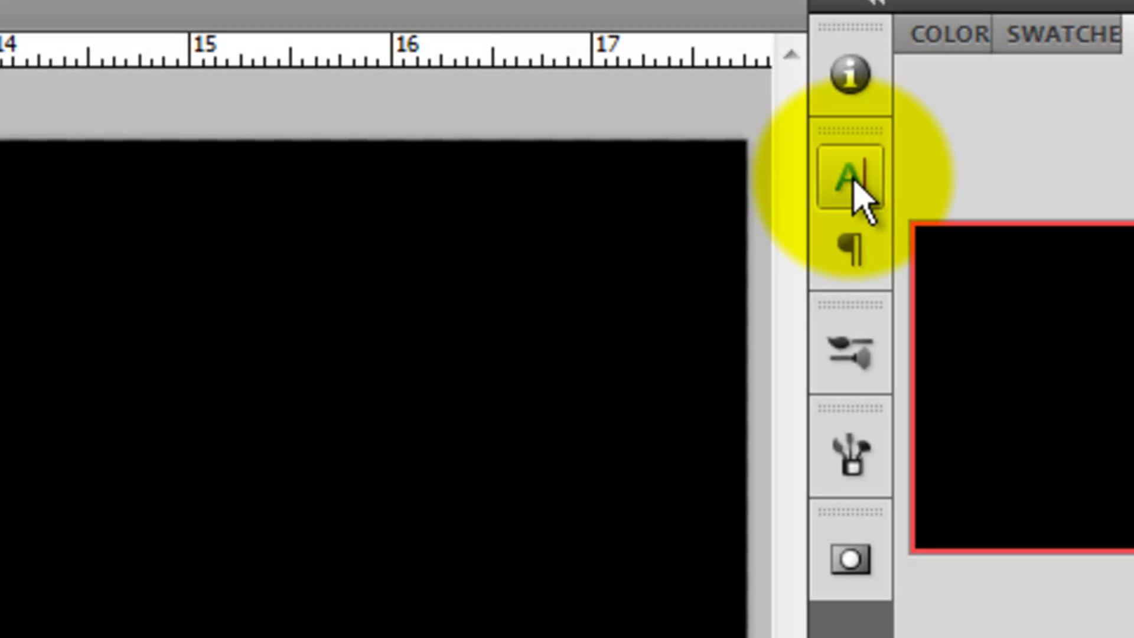
{"action": "left_click", "coordinate": [854, 184]}
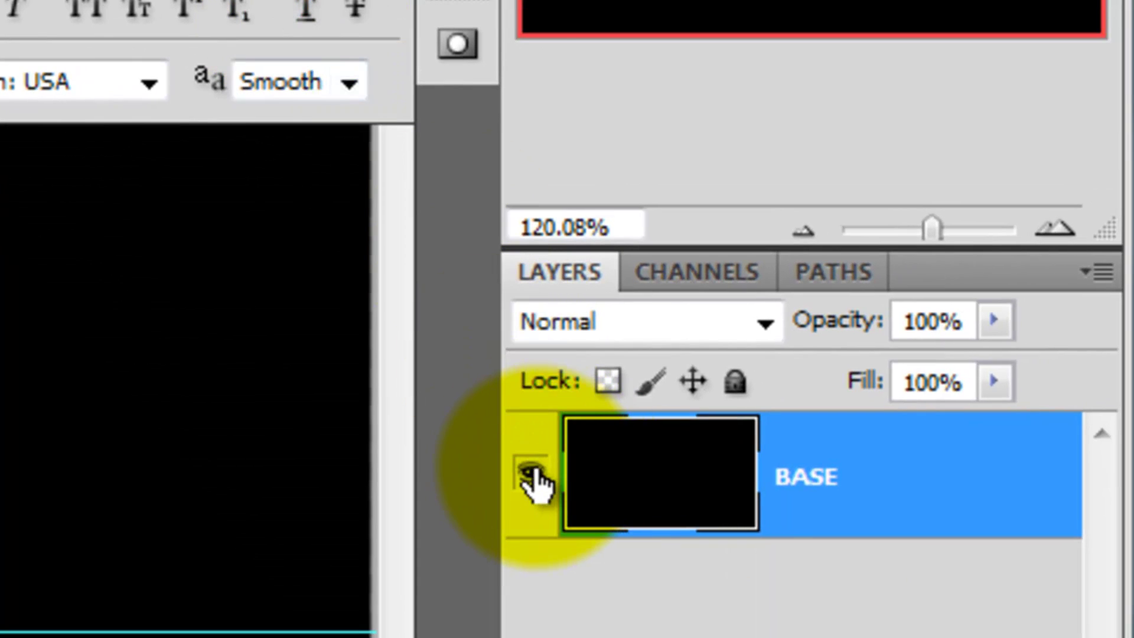
{"action": "left_click", "coordinate": [532, 476]}
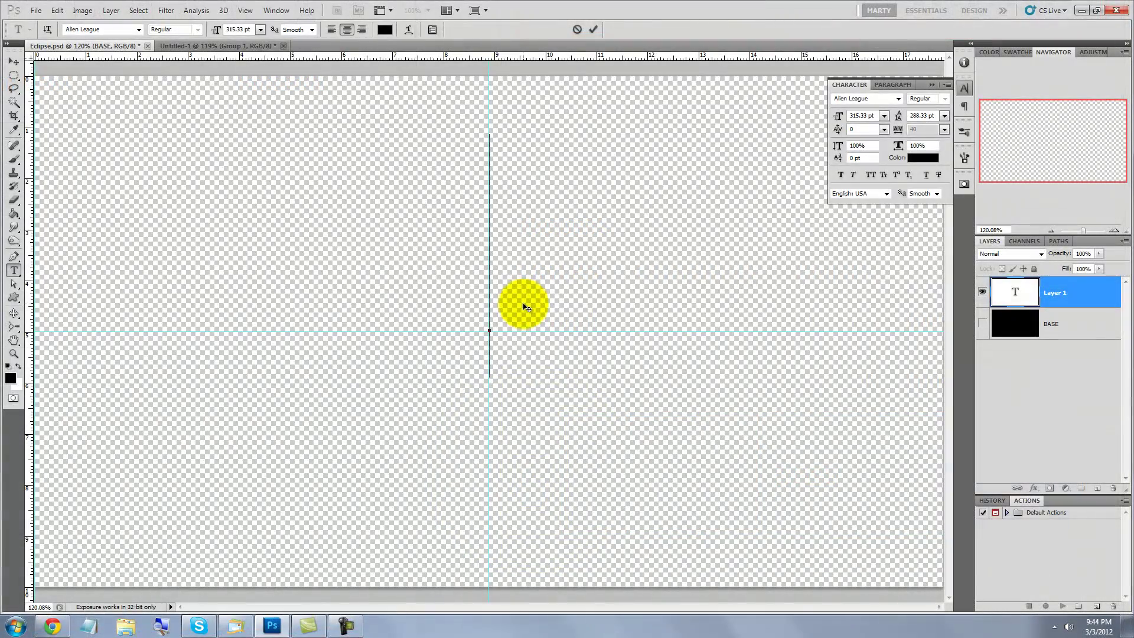
{"action": "type", "text": "E"}
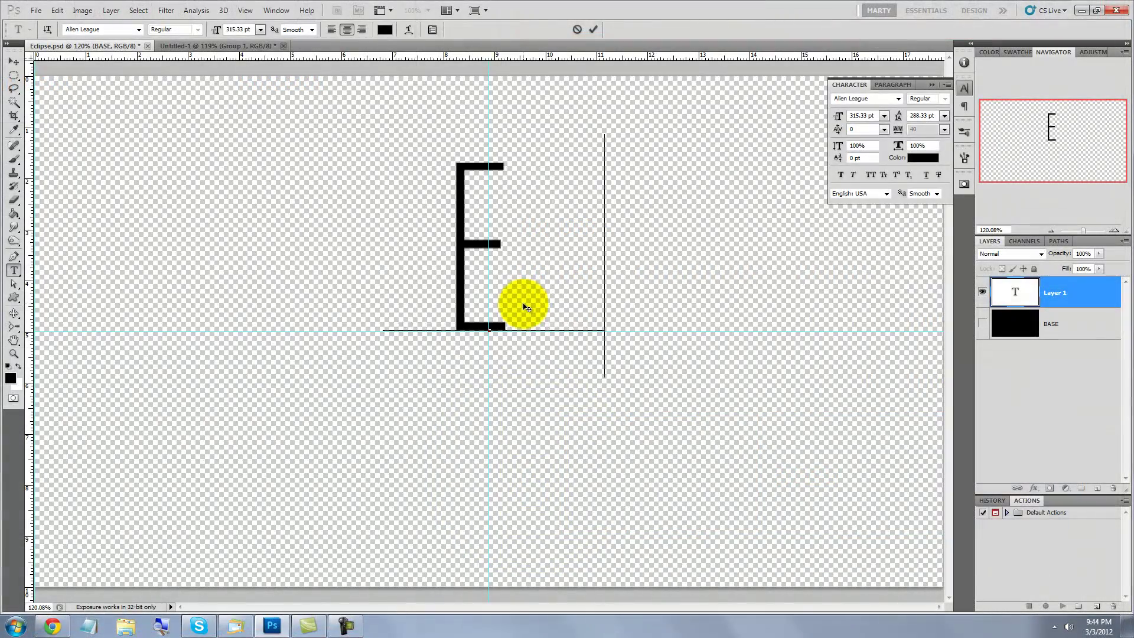
{"action": "type", "text": "CLIPSE"}
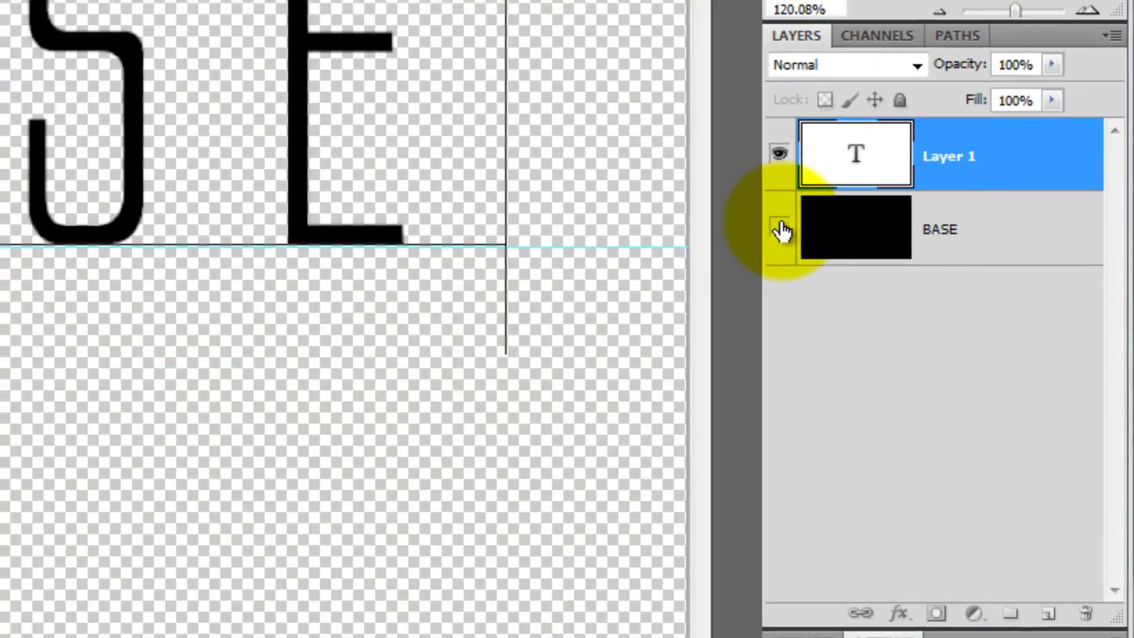
{"action": "left_click", "coordinate": [780, 229]}
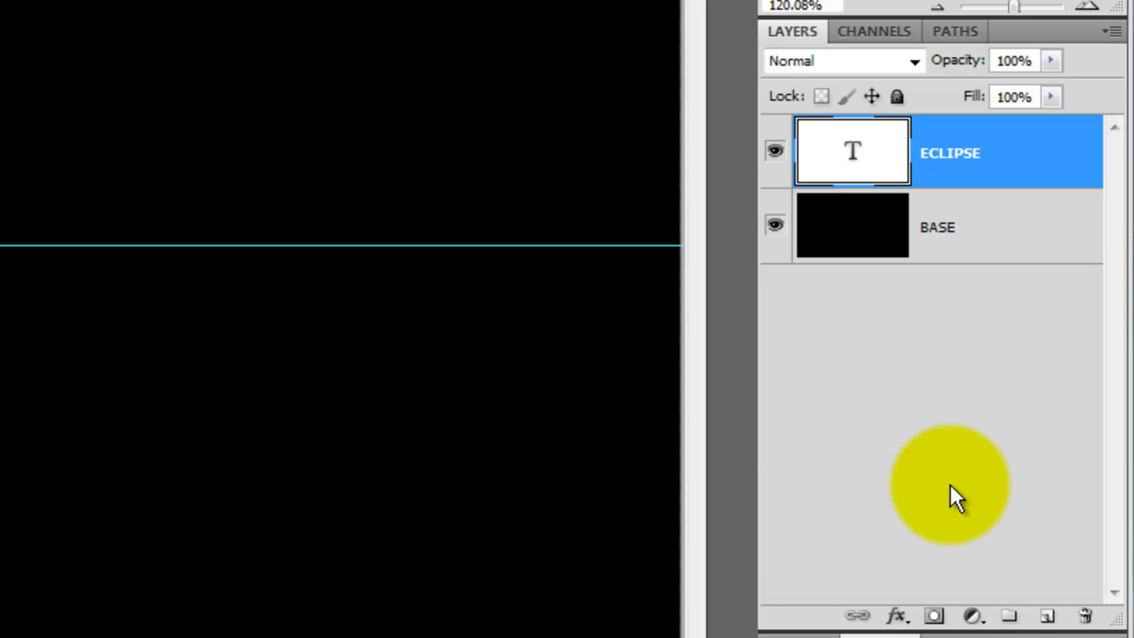
Add a white 3 px outside Stroke to ECLIPSE and move it onto the guide crossing.
{"action": "left_click", "coordinate": [896, 617]}
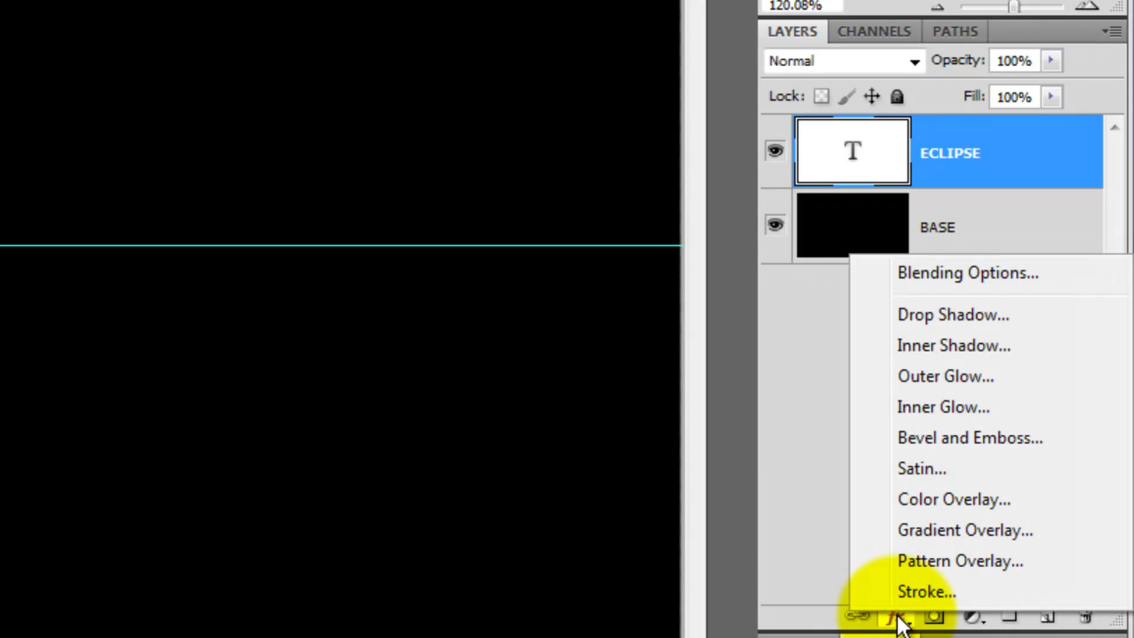
{"action": "left_click", "coordinate": [923, 590]}
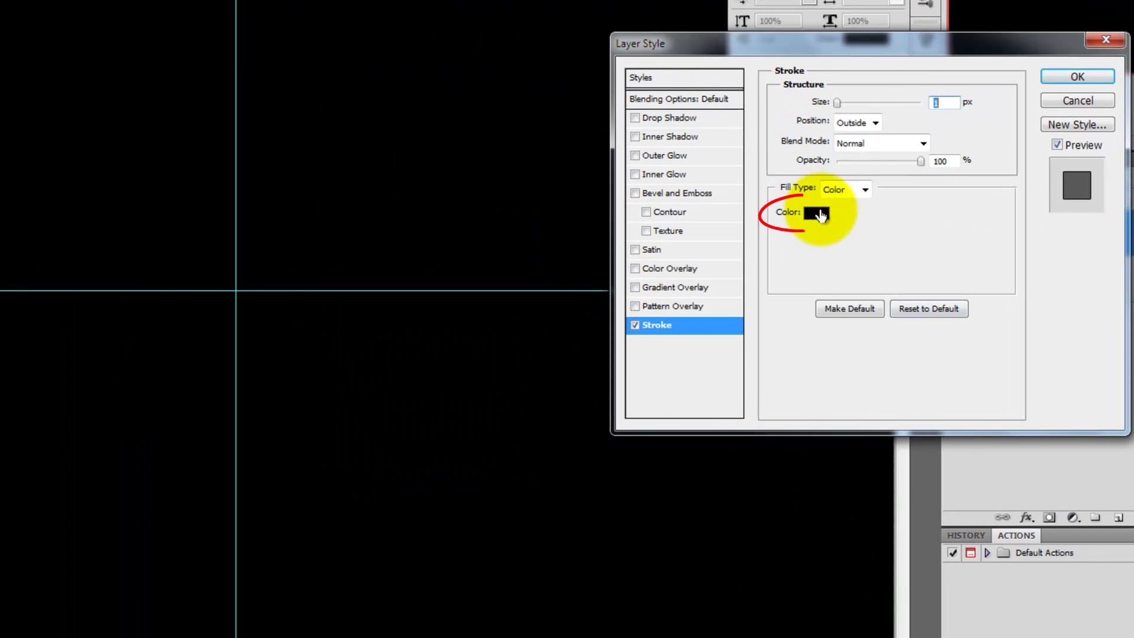
{"action": "left_click", "coordinate": [818, 214]}
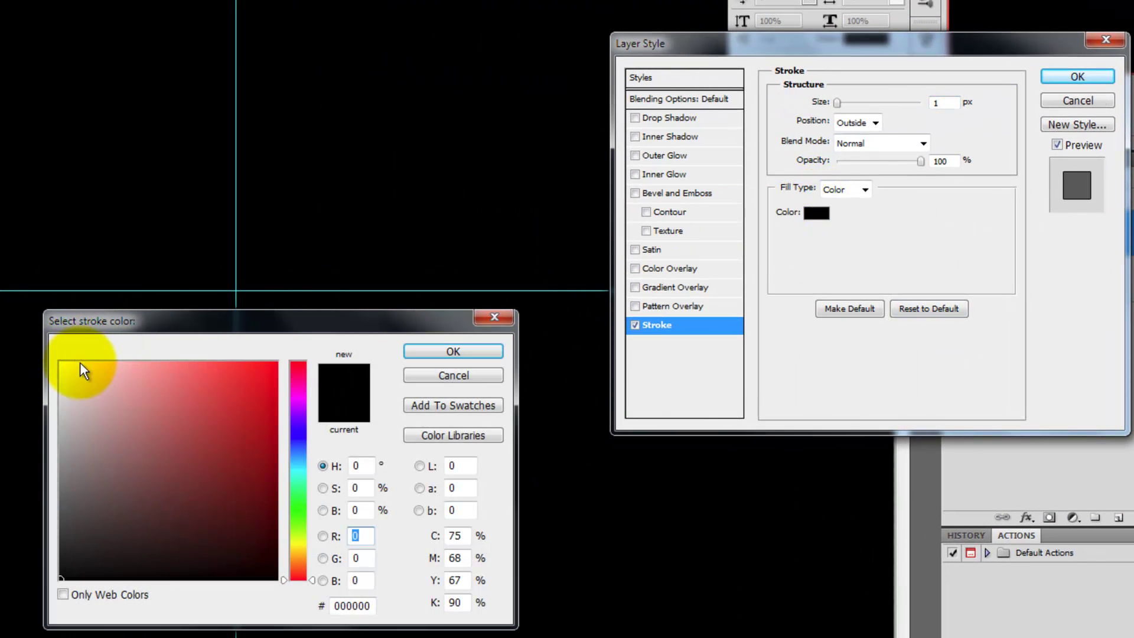
{"action": "left_click_drag", "start_coordinate": [83, 370], "coordinate": [35, 350]}
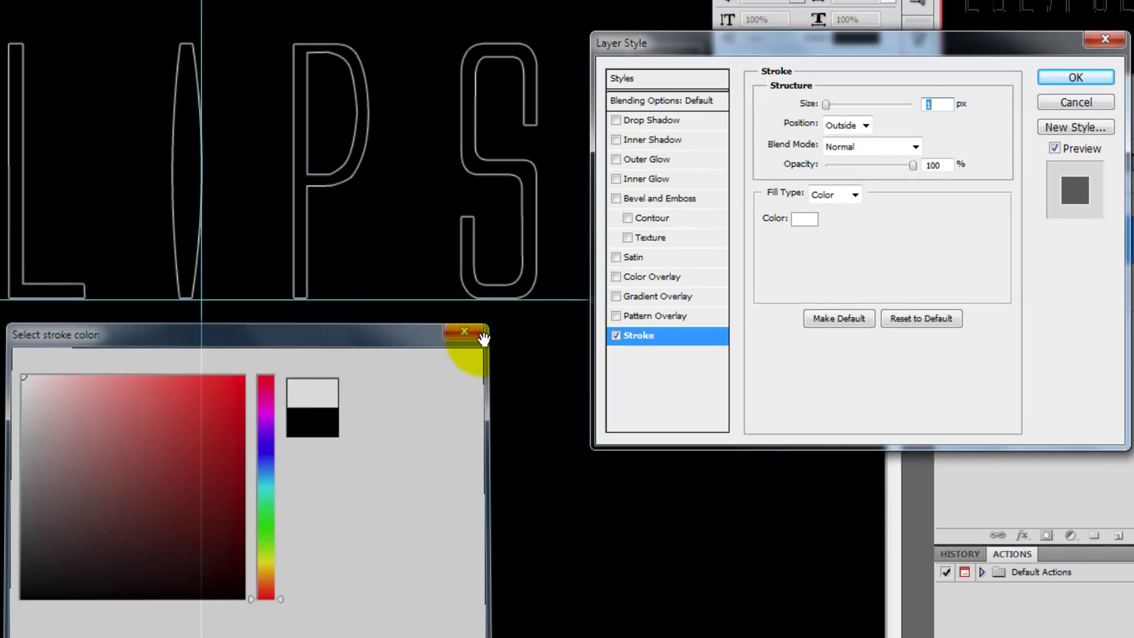
{"action": "left_click", "coordinate": [445, 348]}
{"action": "double_click", "coordinate": [944, 103]}
{"action": "type", "text": "3"}
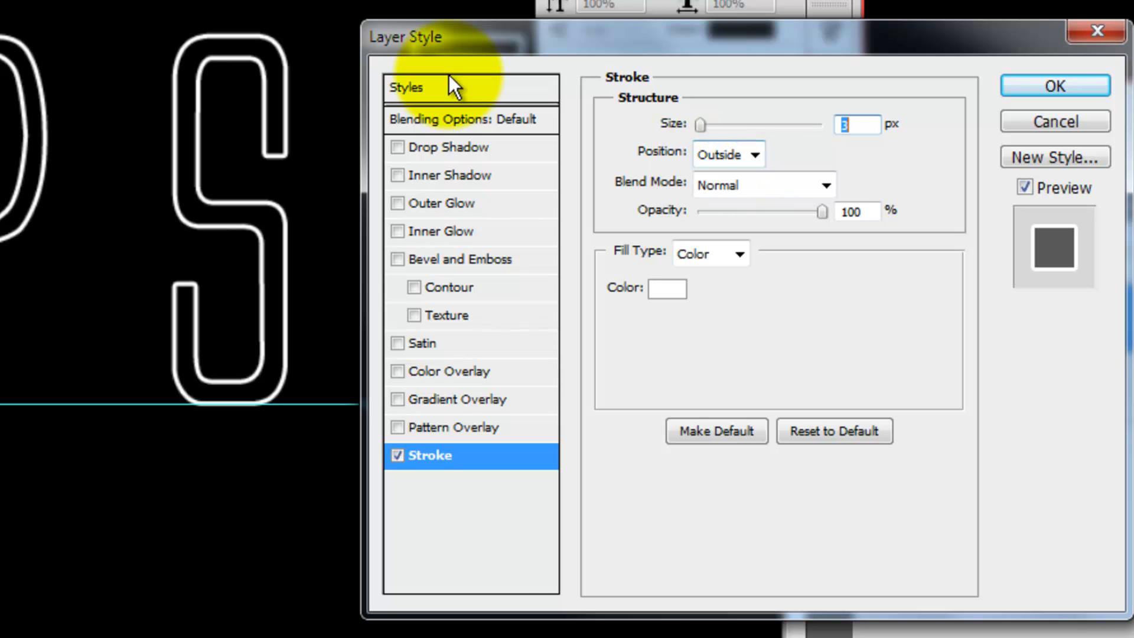
{"action": "left_click", "coordinate": [1053, 86]}
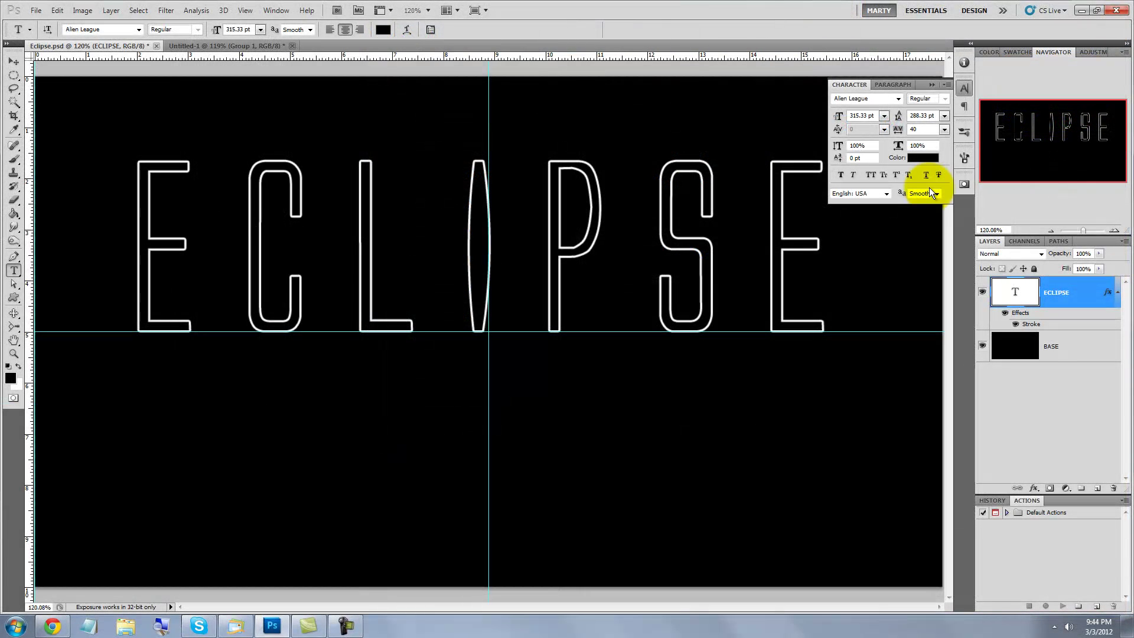
{"action": "key", "text": "ctrl+t"}
{"action": "left_click_drag", "start_coordinate": [618, 254], "coordinate": [656, 304]}
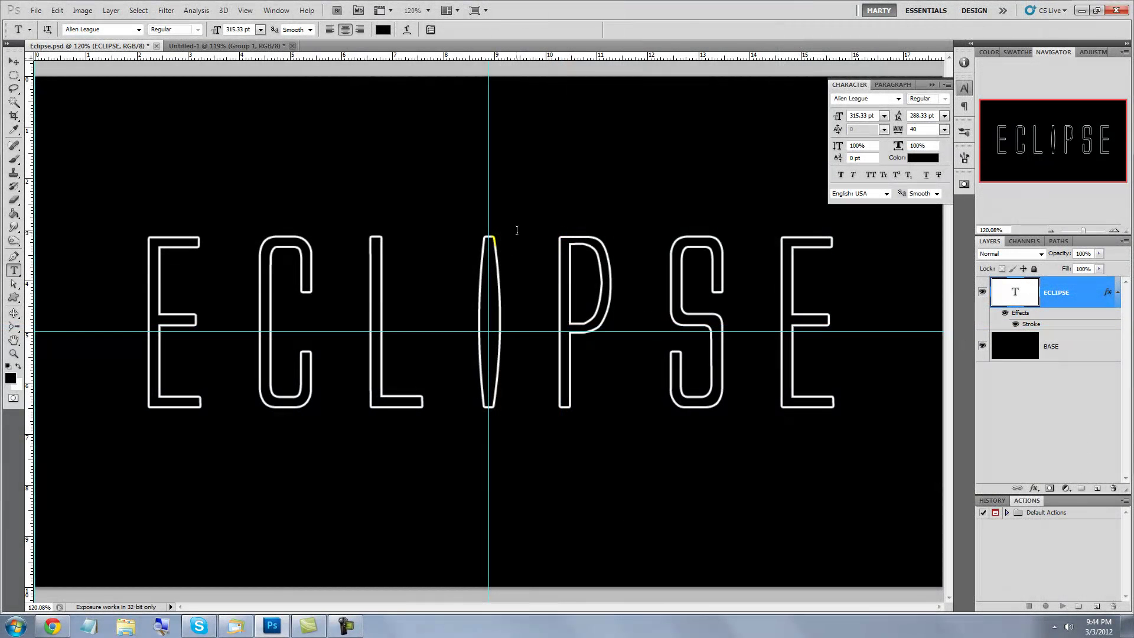
Hide the guides, load the white letter outlines as a selection, and add a new layer.
{"action": "key", "text": "ctrl+semicolon"}
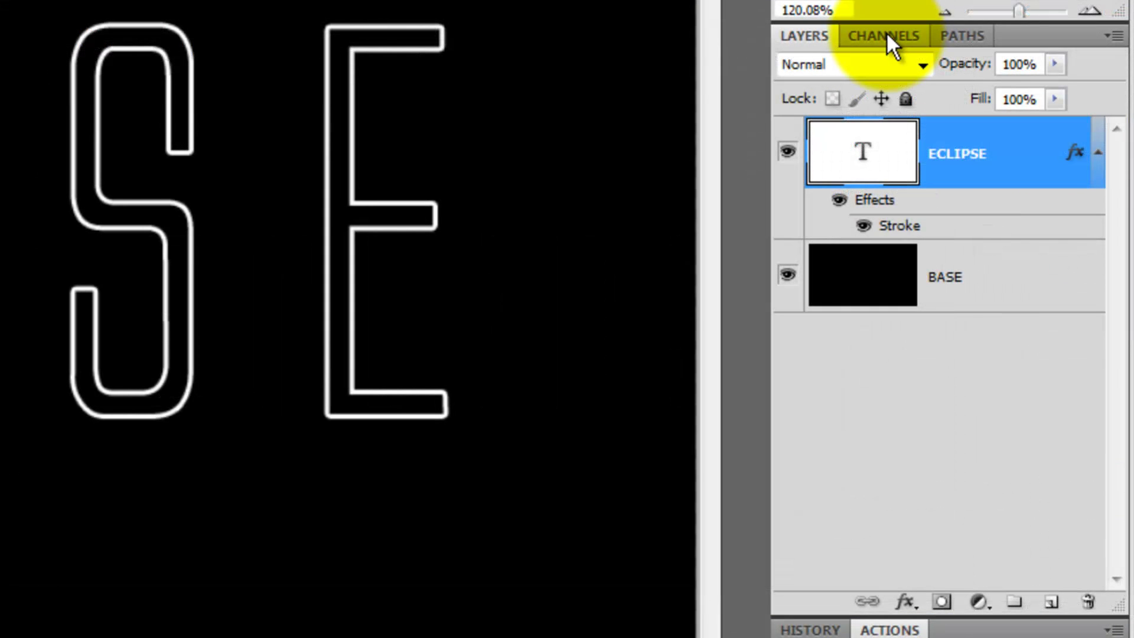
{"action": "left_click", "coordinate": [885, 34]}
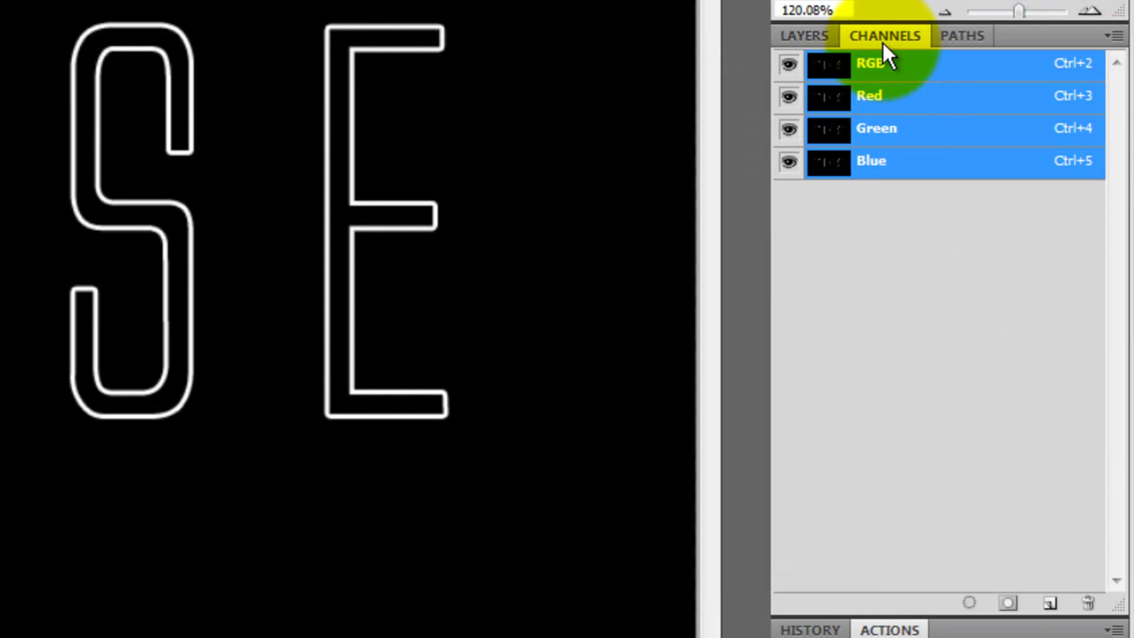
{"action": "left_click", "coordinate": [972, 603]}
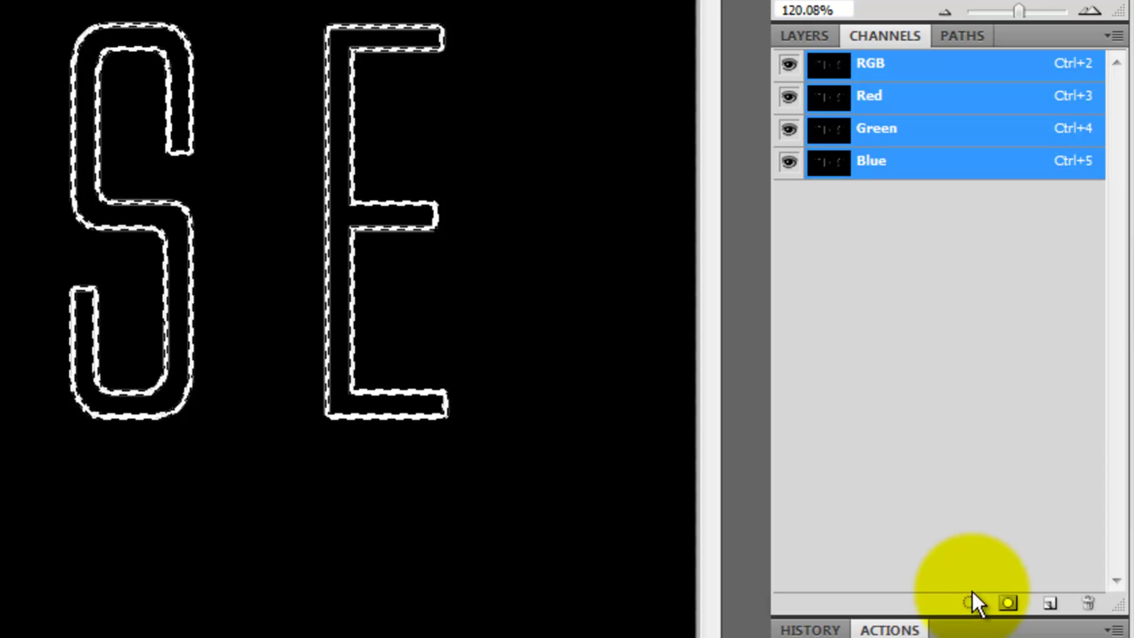
{"action": "left_click", "coordinate": [814, 34]}
{"action": "left_click", "coordinate": [962, 169]}
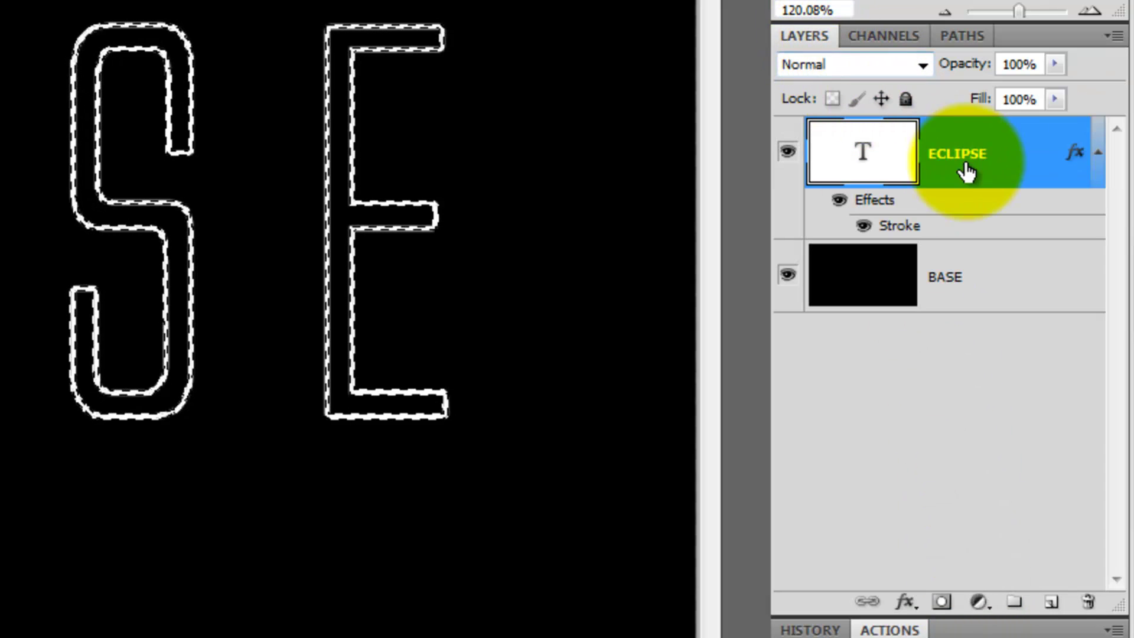
{"action": "left_click", "coordinate": [1052, 601]}
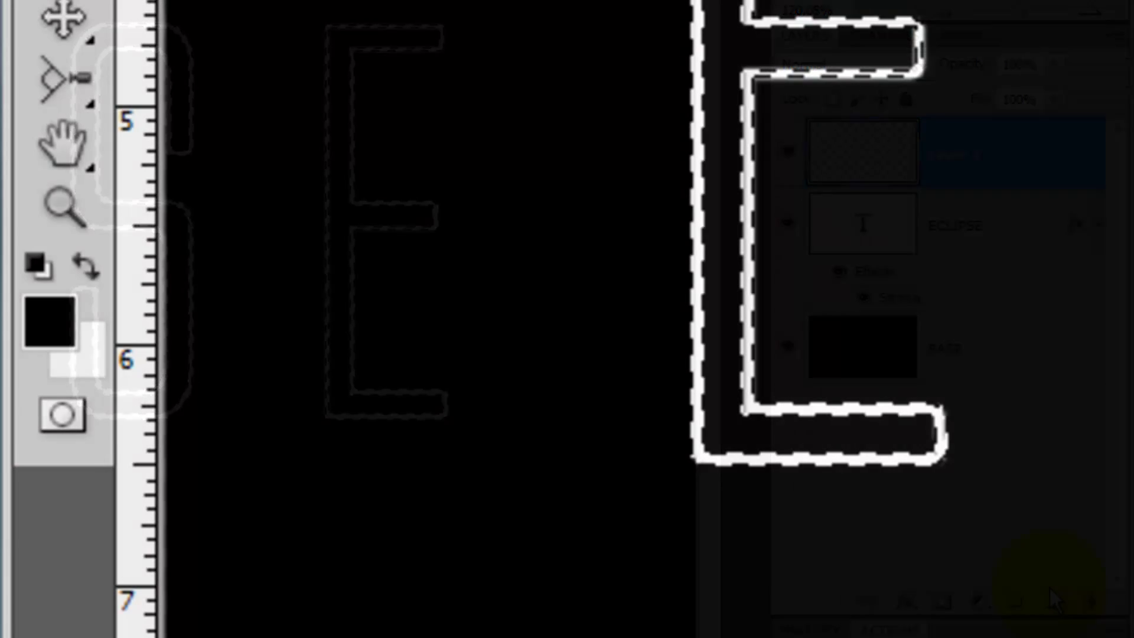
Set the foreground colour to bright green #00ff1e.
{"action": "left_click", "coordinate": [60, 313]}
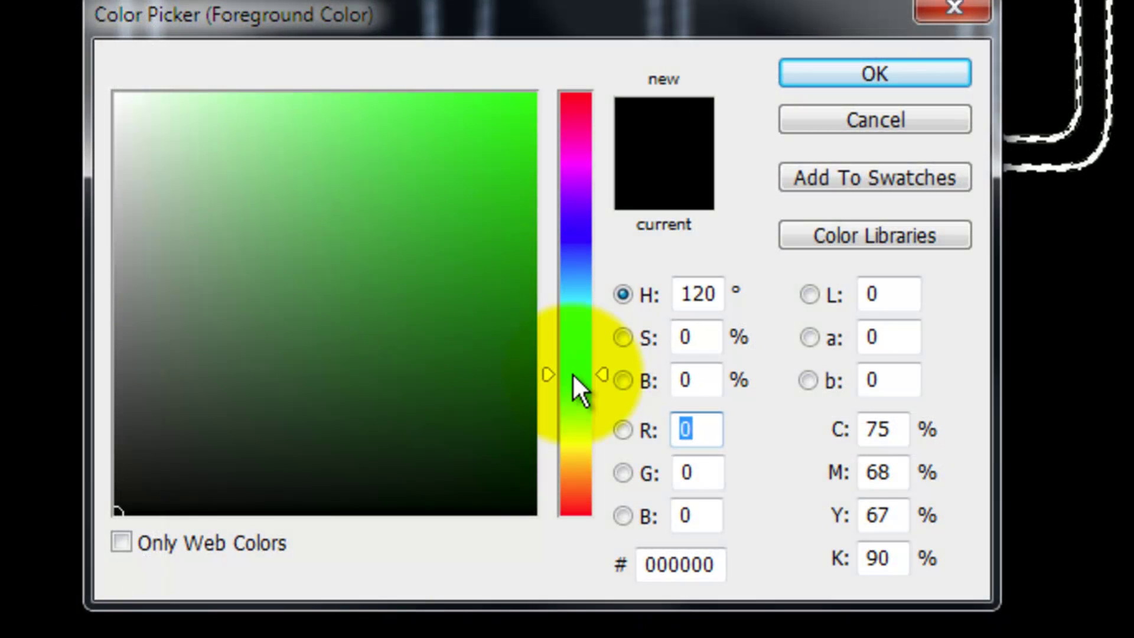
{"action": "left_click_drag", "start_coordinate": [573, 373], "coordinate": [573, 365]}
{"action": "left_click_drag", "start_coordinate": [548, 320], "coordinate": [570, 63]}
{"action": "left_click", "coordinate": [841, 83]}
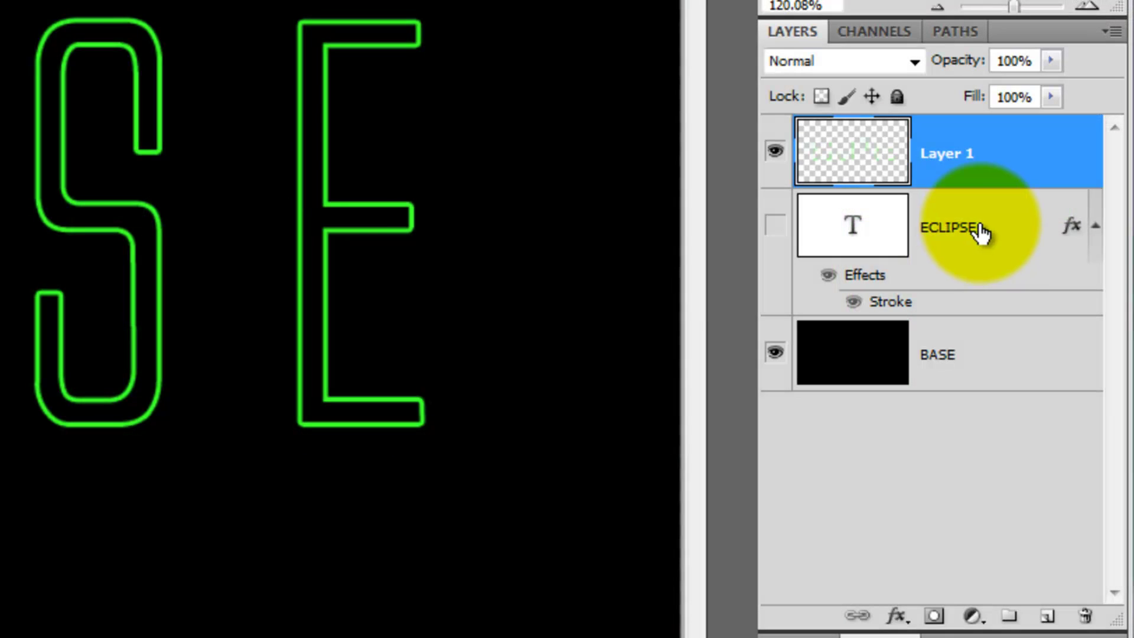
Delete the original ECLIPSE text layer and rename the green outline layer ECLIPSE.
{"action": "left_click_drag", "start_coordinate": [982, 228], "coordinate": [1093, 615]}
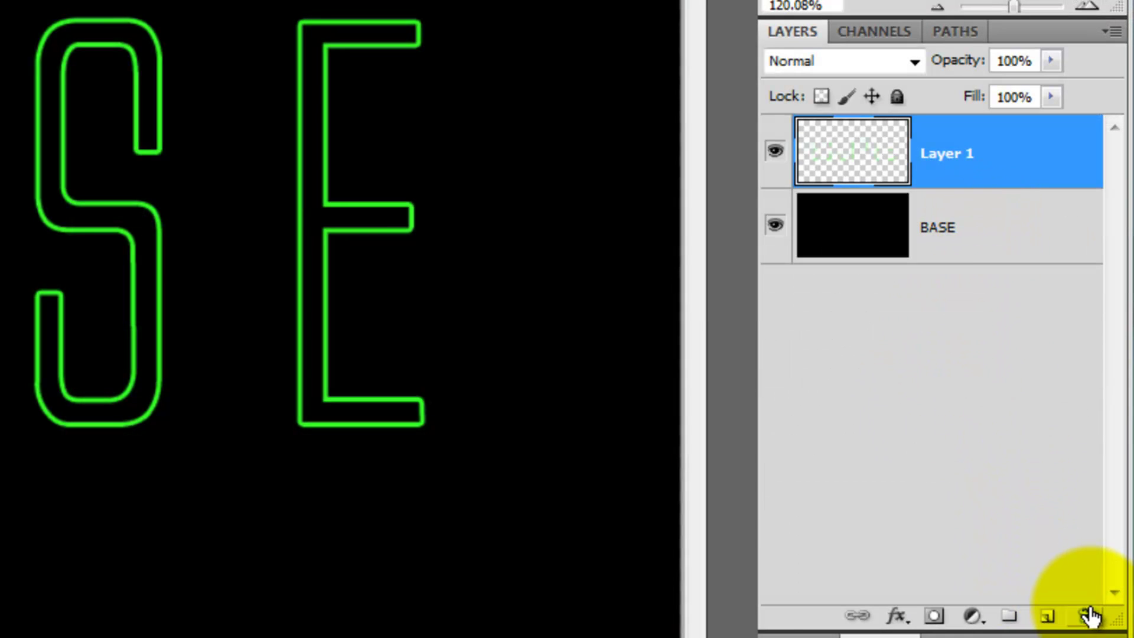
{"action": "double_click", "coordinate": [978, 155]}
{"action": "type", "text": "ECLIP"}
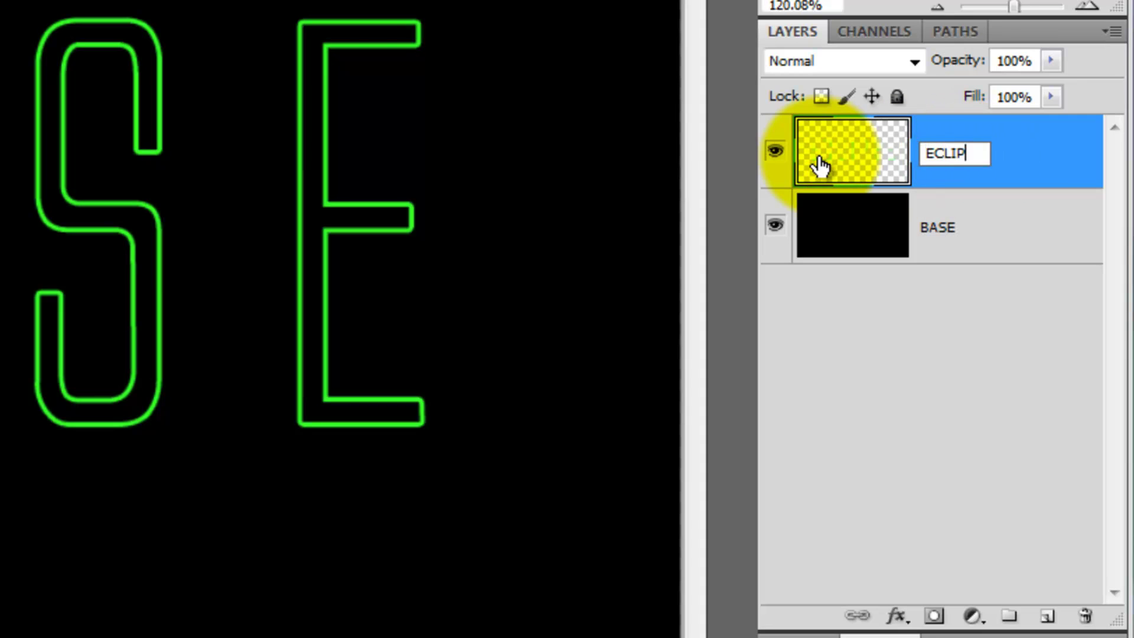
{"action": "type", "text": "SE"}
{"action": "key", "text": "Return"}
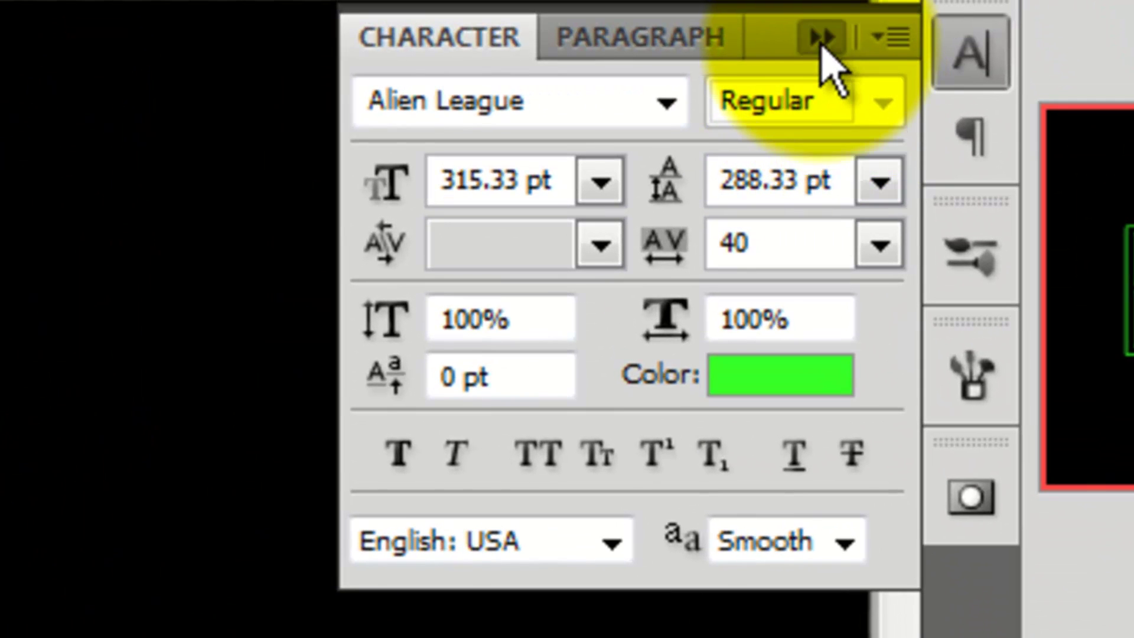
Duplicate ECLIPSE, hide the ECLIPSE copy, and return to the ECLIPSE layer.
{"action": "left_click", "coordinate": [820, 37]}
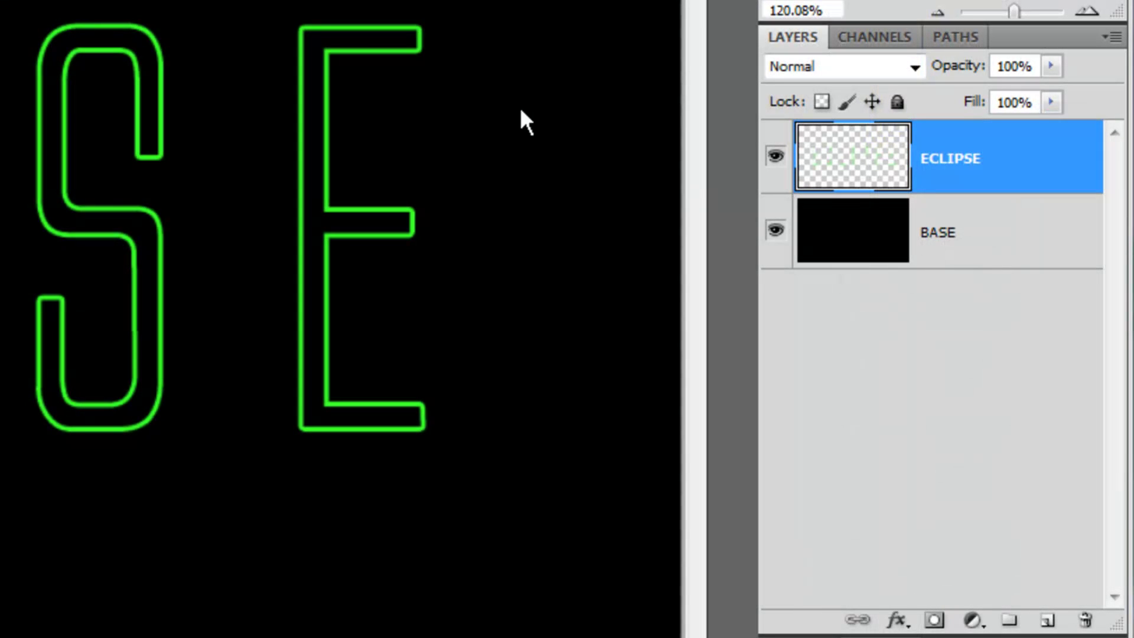
{"action": "key", "text": "ctrl+j"}
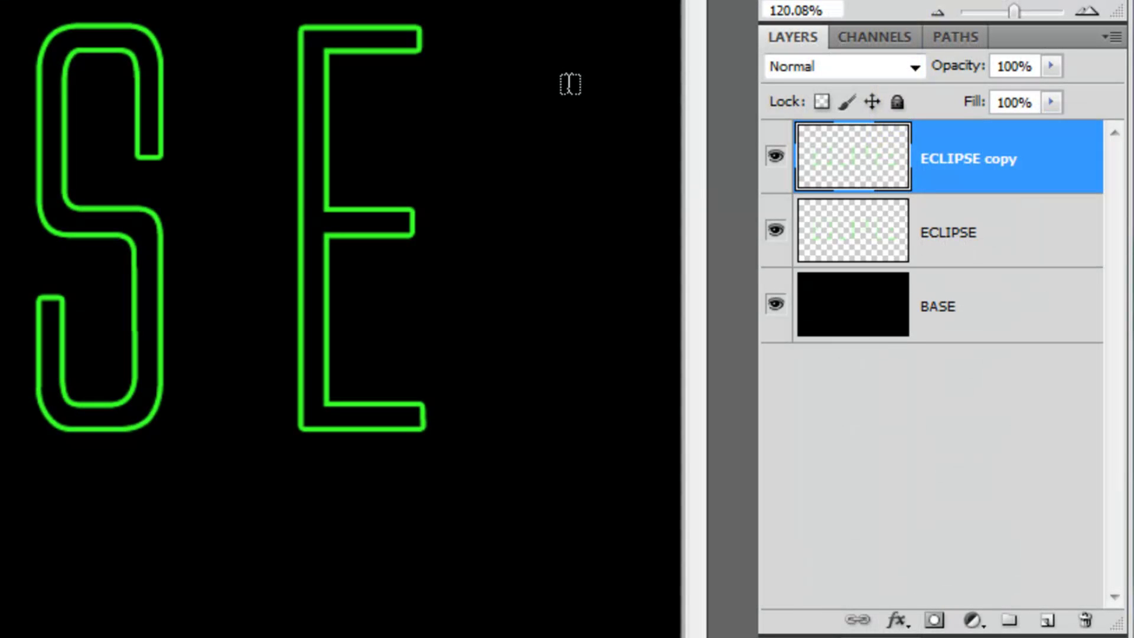
{"action": "left_click", "coordinate": [776, 156]}
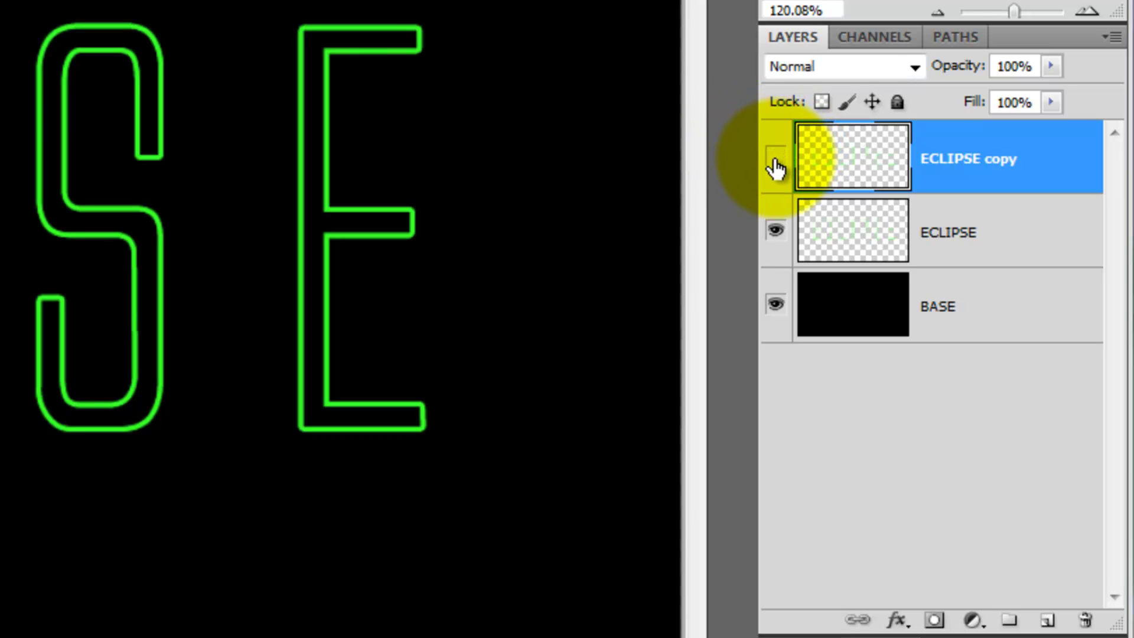
{"action": "left_click", "coordinate": [947, 241]}
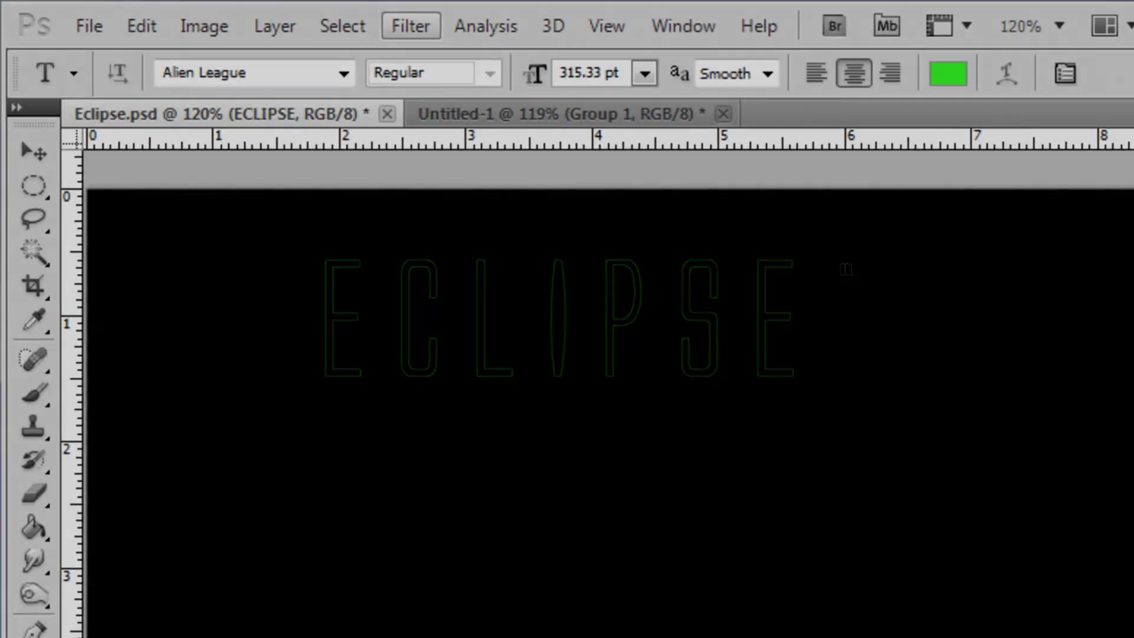
Apply a Zoom Radial Blur to the ECLIPSE layer.
{"action": "left_click", "coordinate": [408, 26]}
{"action": "mouse_move", "coordinate": [408, 327]}
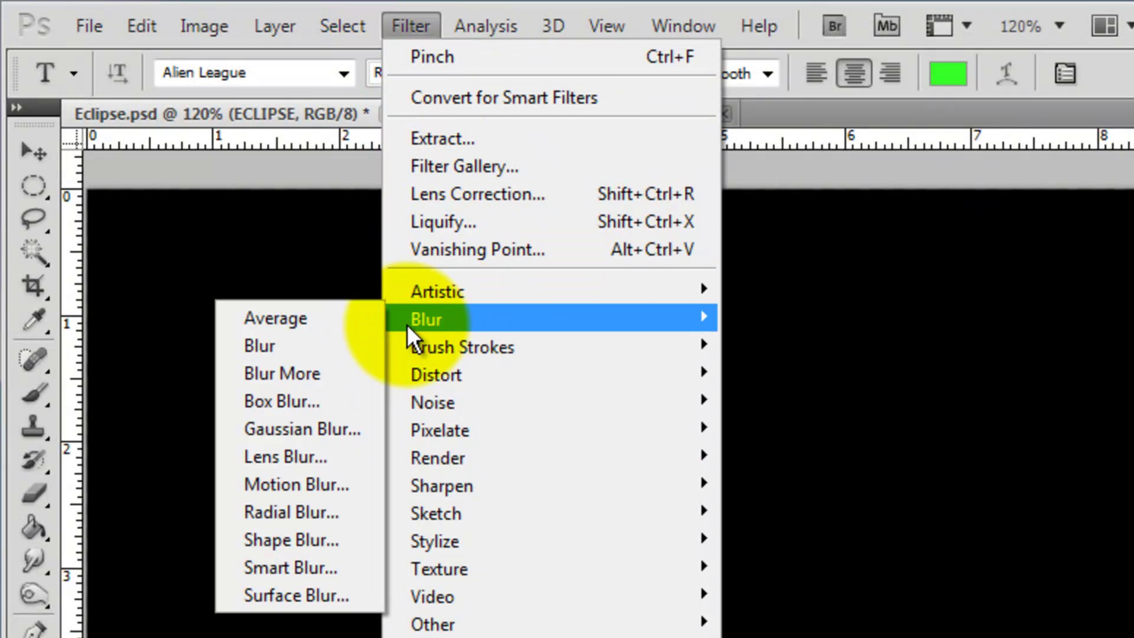
{"action": "left_click", "coordinate": [301, 506]}
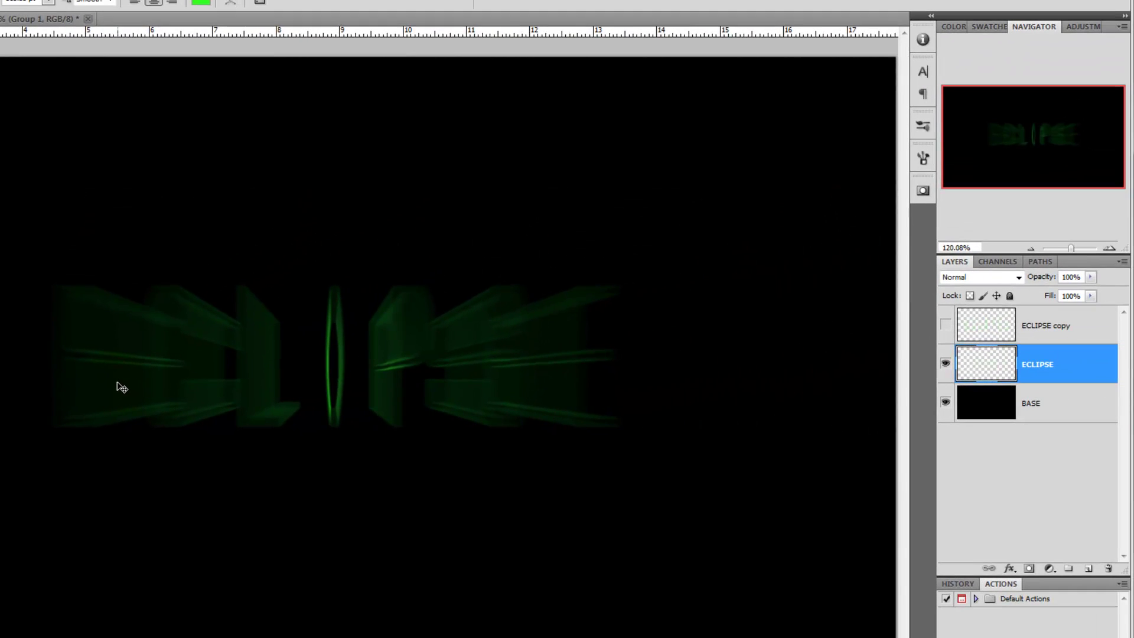
Stack a duplicate of the blurred layer and merge it down into ECLIPSE.
{"action": "key", "text": "ctrl+j"}
{"action": "key", "text": "ctrl+j"}
{"action": "key", "text": "ctrl+j"}
{"action": "key", "text": "ctrl+j"}
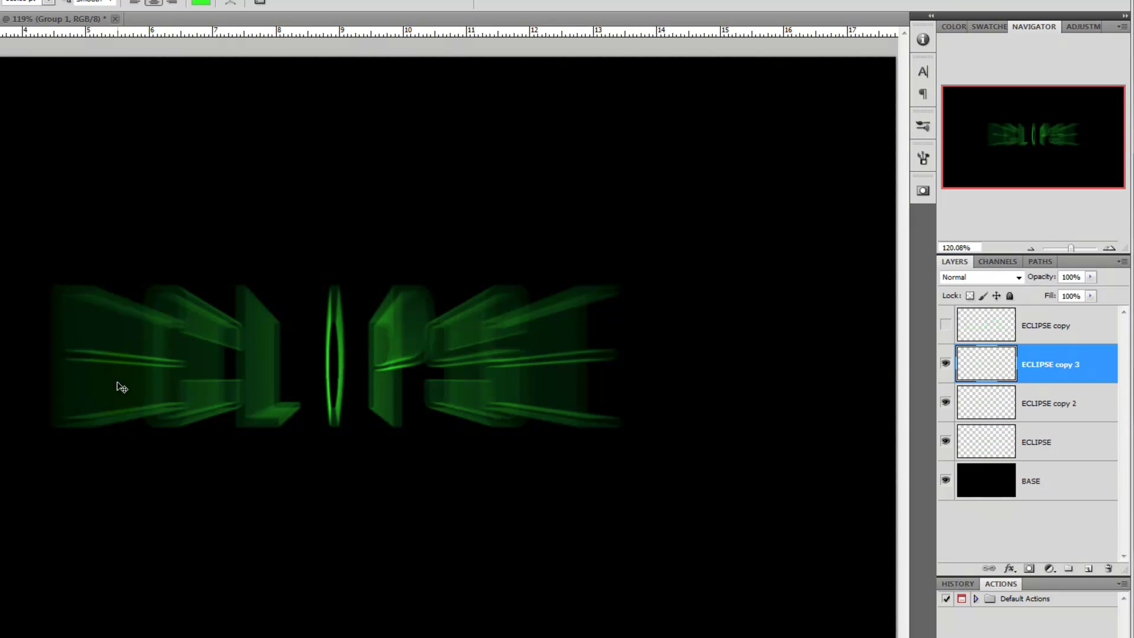
{"action": "key", "text": "ctrl+j"}
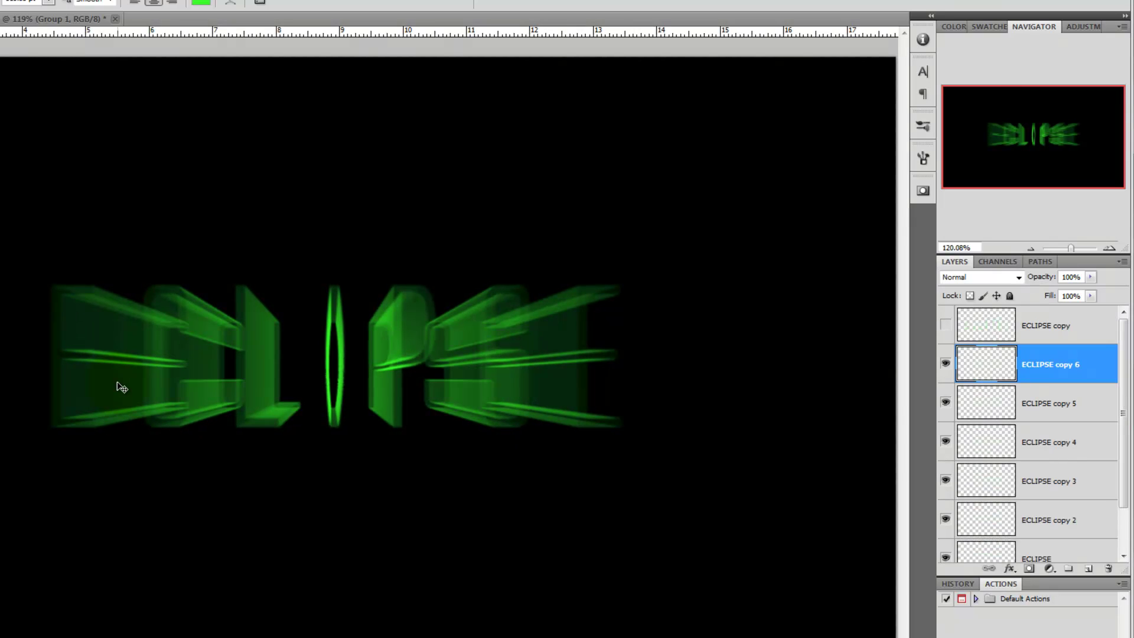
{"action": "key", "text": "ctrl+z"}
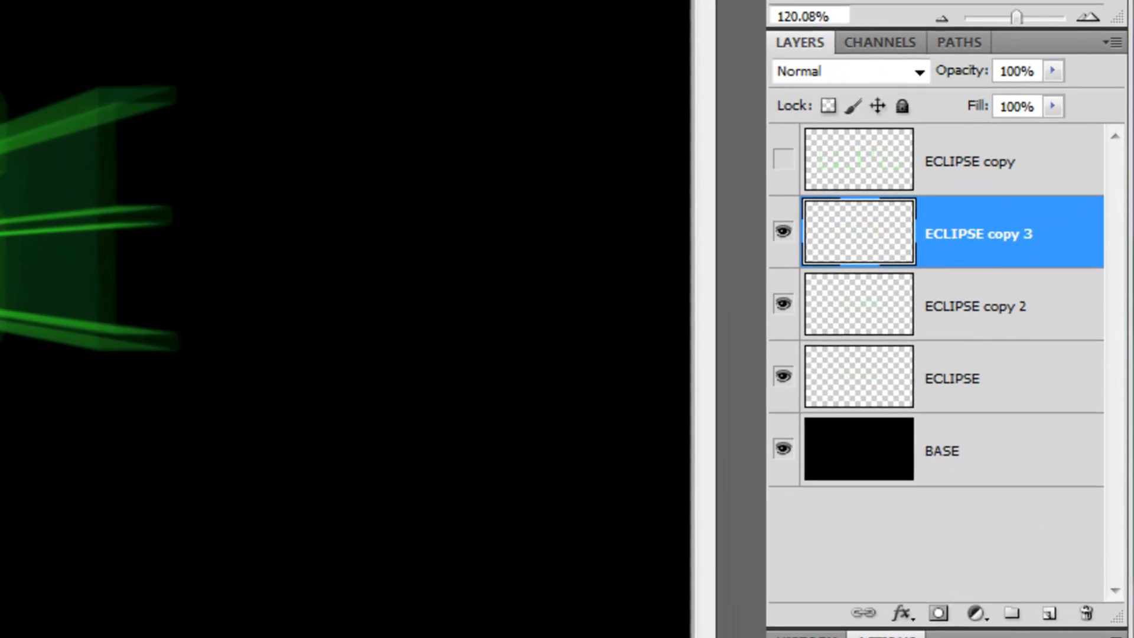
{"action": "key", "text": "ctrl+e"}
{"action": "key", "text": "ctrl+e"}
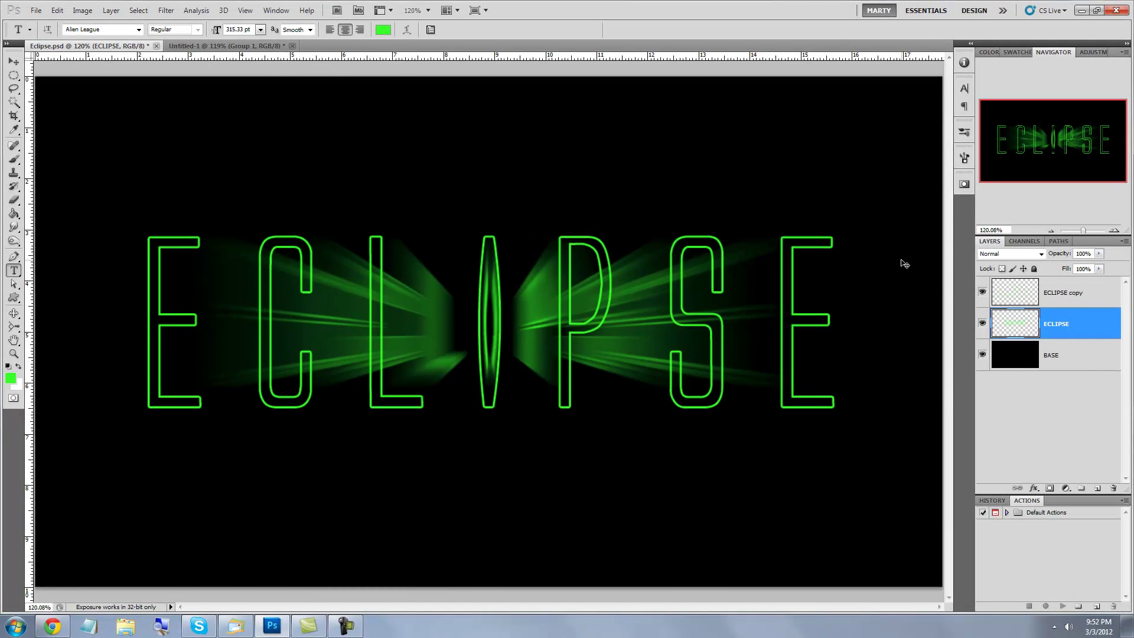
Scale the blurred streaks to 126.88% and keep one duplicate, ECLIPSE copy 2.
{"action": "key", "text": "ctrl+t"}
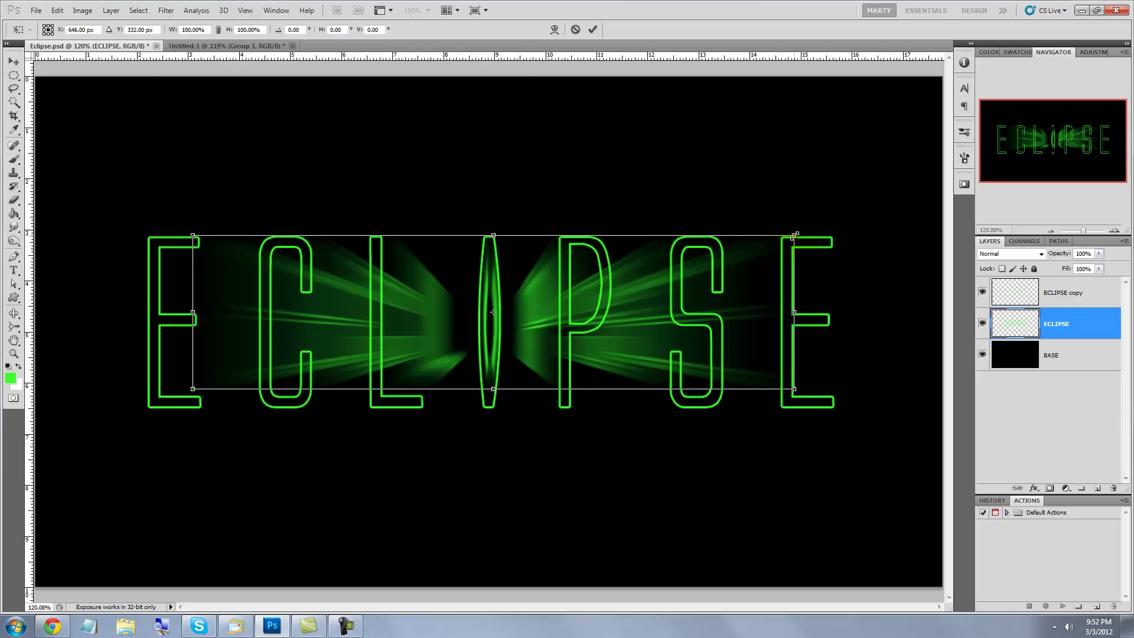
{"action": "left_click_drag", "start_coordinate": [794, 235], "coordinate": [877, 217]}
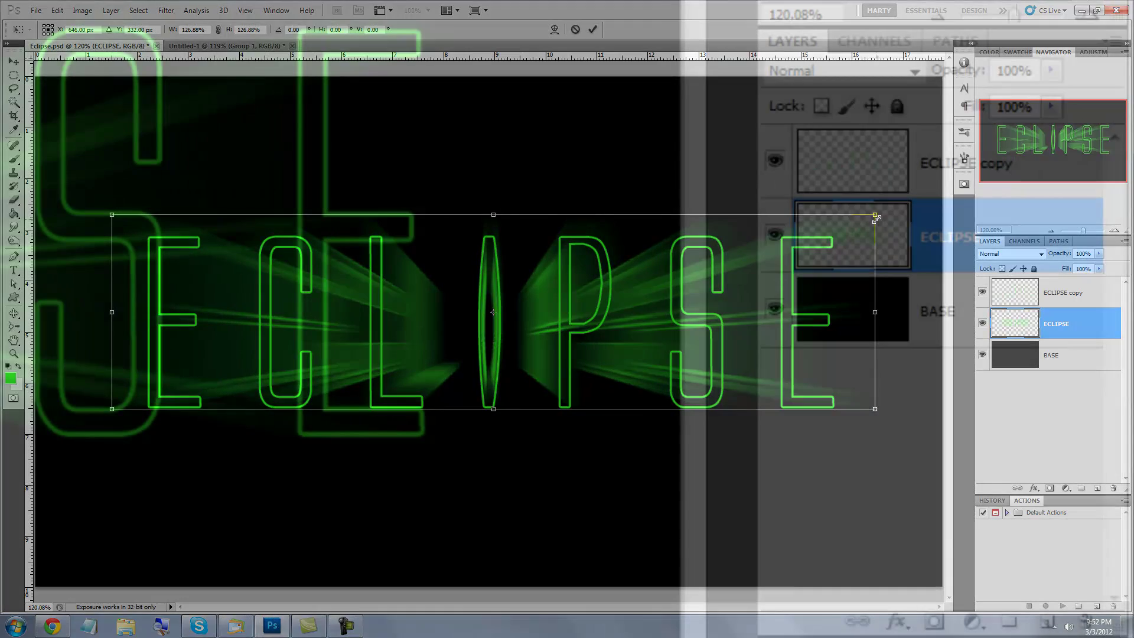
{"action": "key", "text": "Return"}
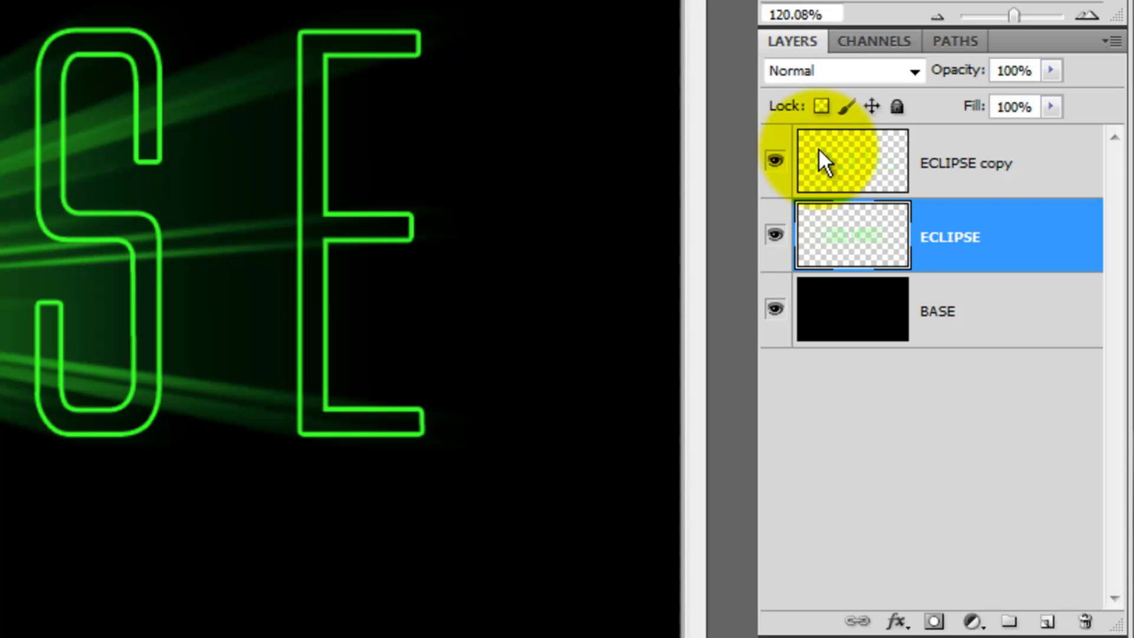
{"action": "key", "text": "ctrl+j"}
{"action": "key", "text": "ctrl+j"}
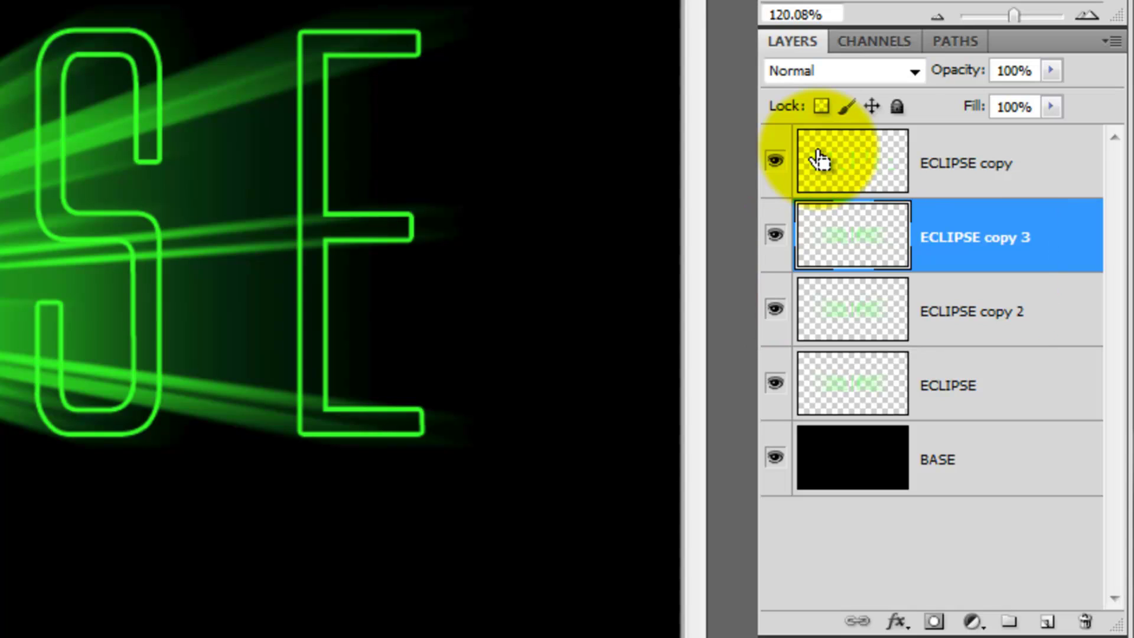
{"action": "key", "text": "Delete"}
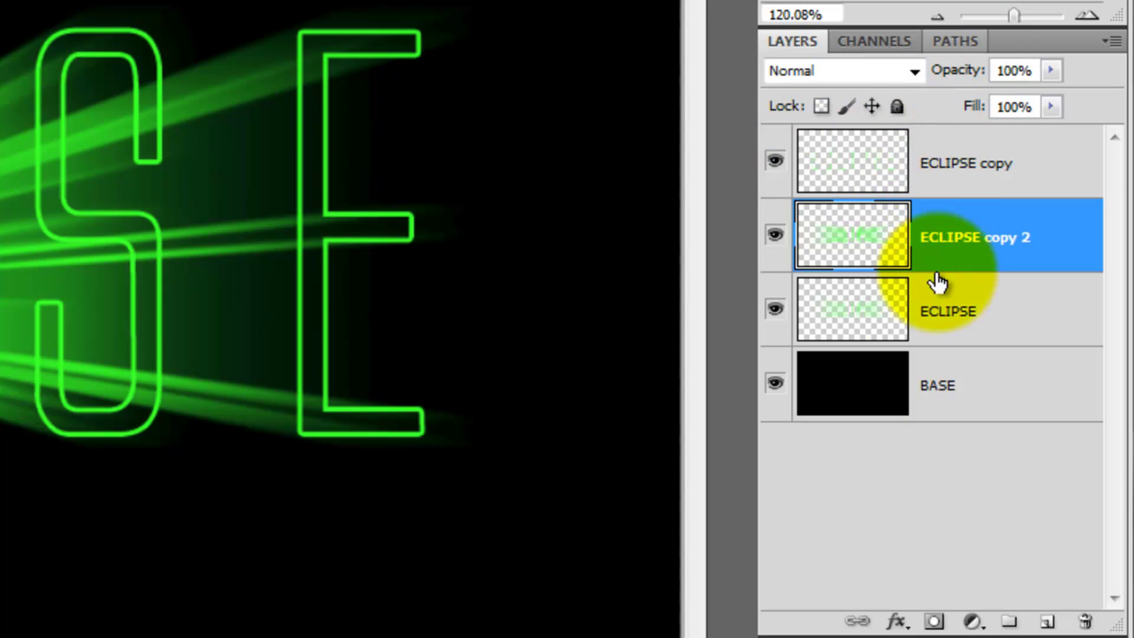
Mask ECLIPSE copy 2 and paint out its centre with a 600–800 px soft brush.
{"action": "left_click", "coordinate": [936, 621]}
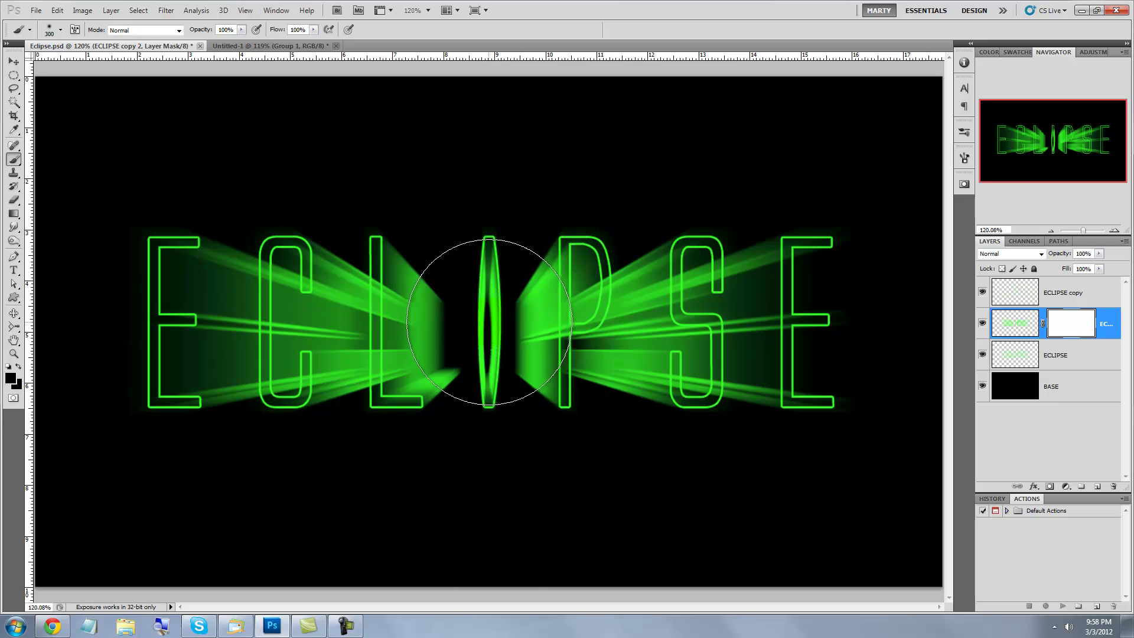
{"action": "key", "text": "bracketright"}
{"action": "key", "text": "bracketright"}
{"action": "key", "text": "bracketright"}
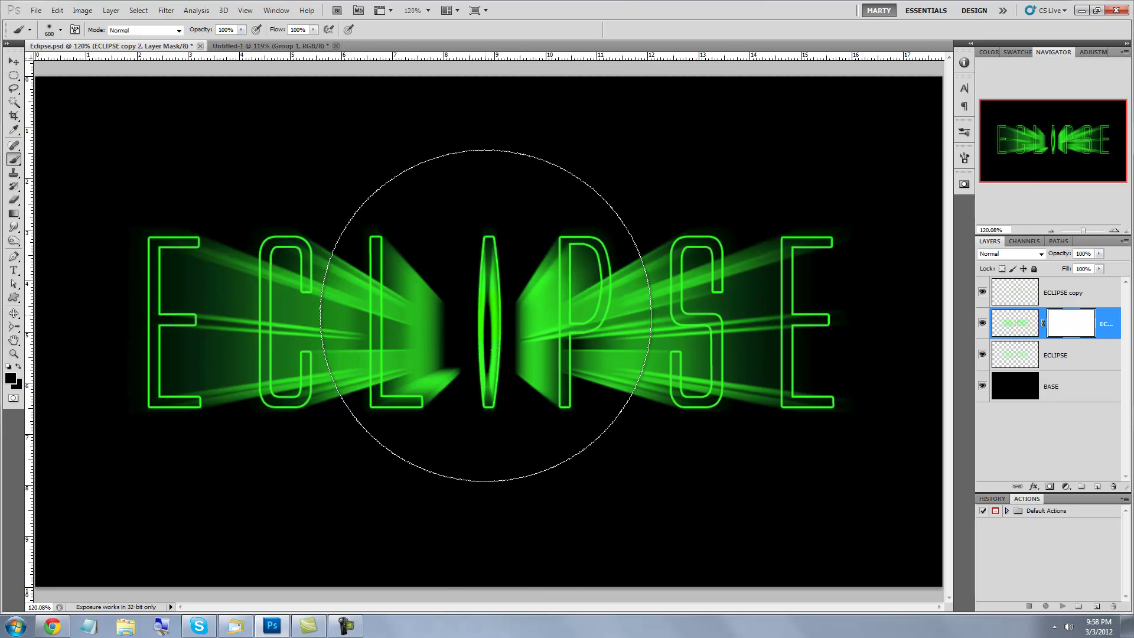
{"action": "left_click", "coordinate": [486, 314]}
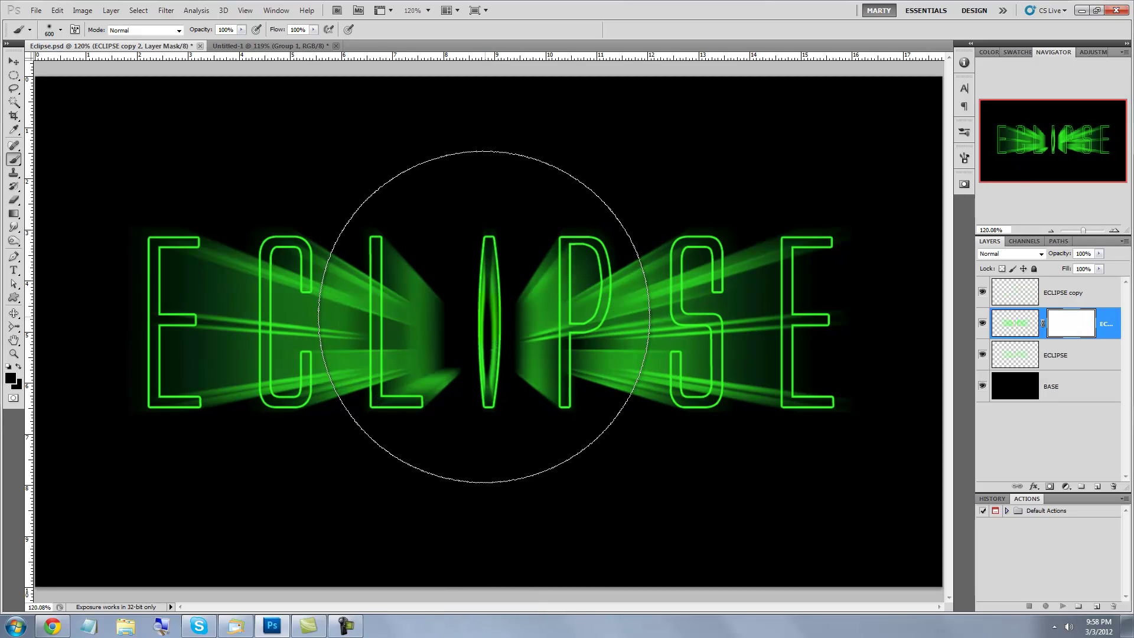
{"action": "key", "text": "bracketright"}
{"action": "key", "text": "bracketright"}
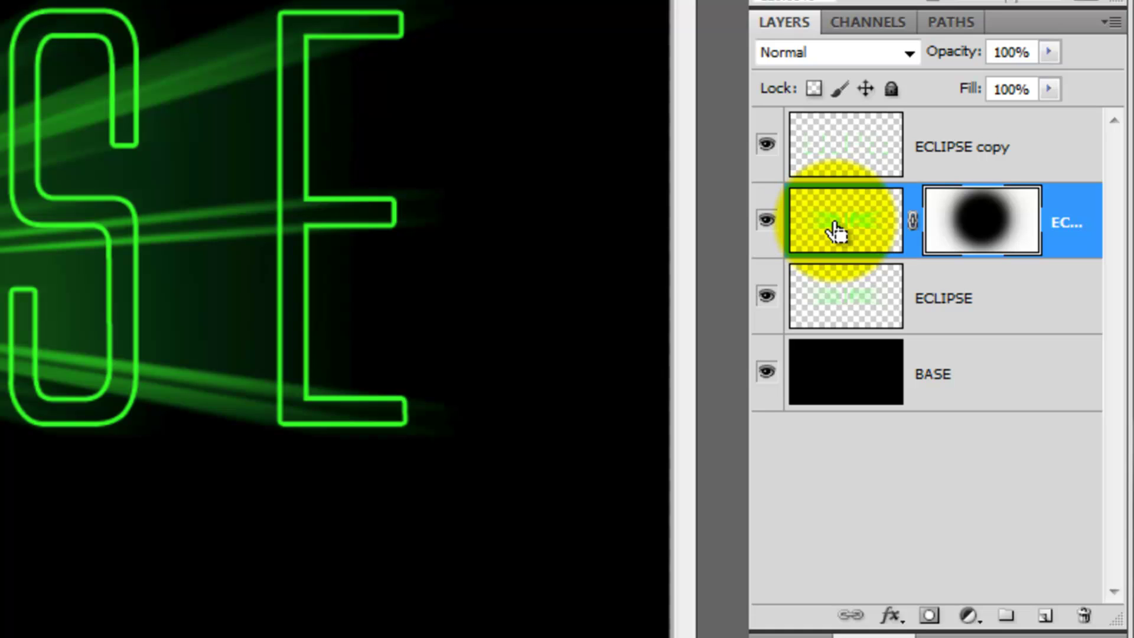
Merge the masked glow into ECLIPSE and group it with ECLIPSE copy as Group 1.
{"action": "key", "text": "ctrl+e"}
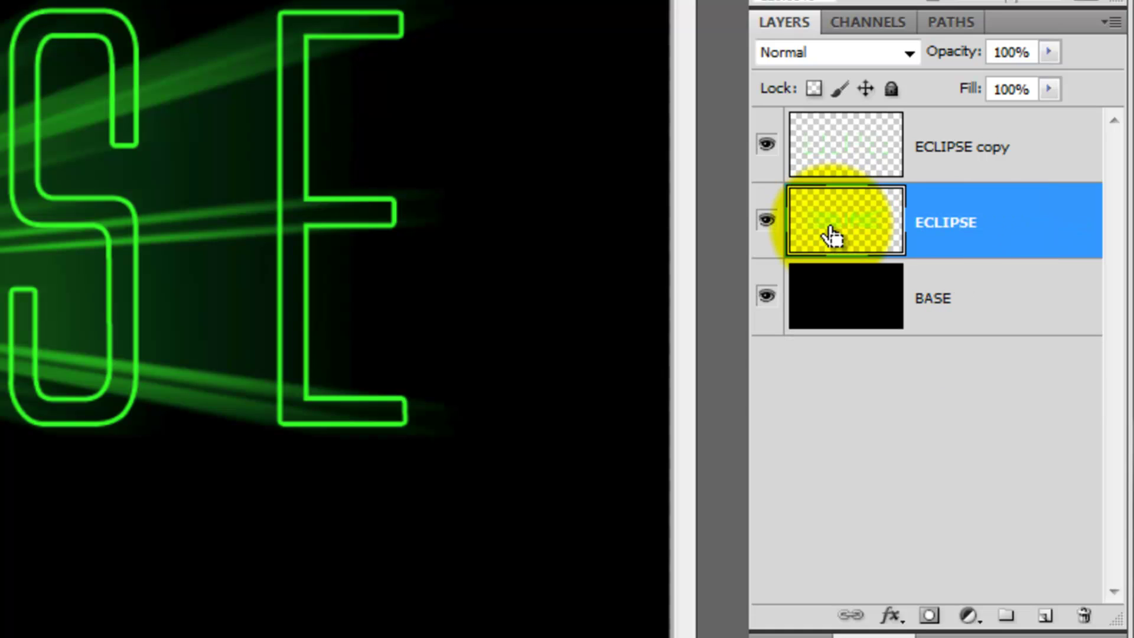
{"action": "key", "text": "alt+shift+bracketright"}
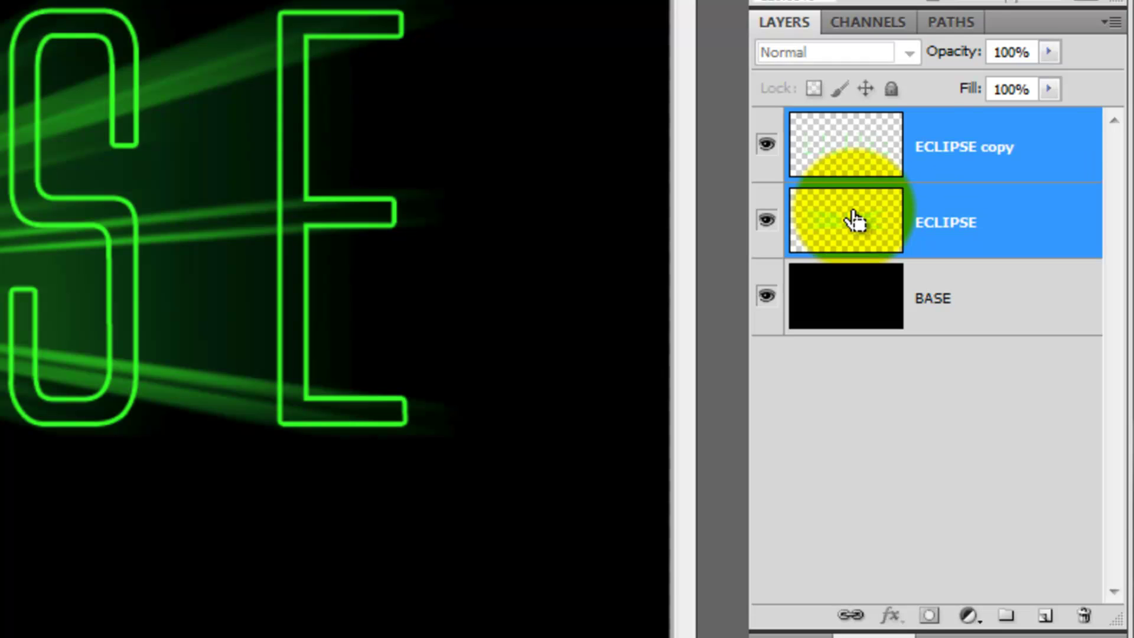
{"action": "key", "text": "ctrl+g"}
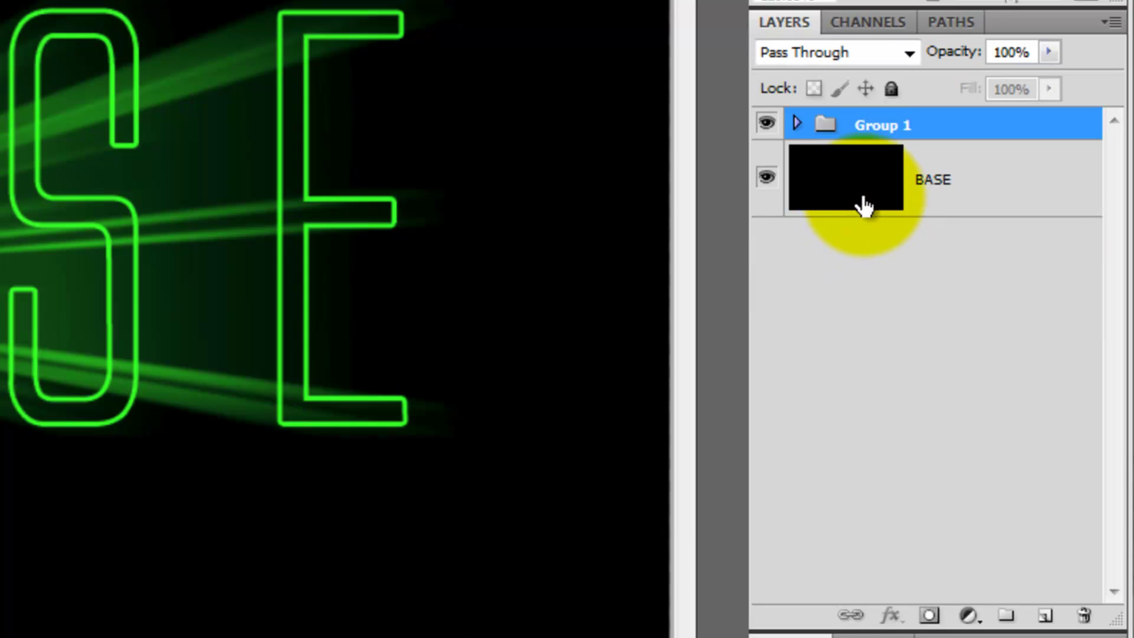
From BASE, draw a centred circular selection and turn it into black Layer 1.
{"action": "left_click", "coordinate": [863, 207]}
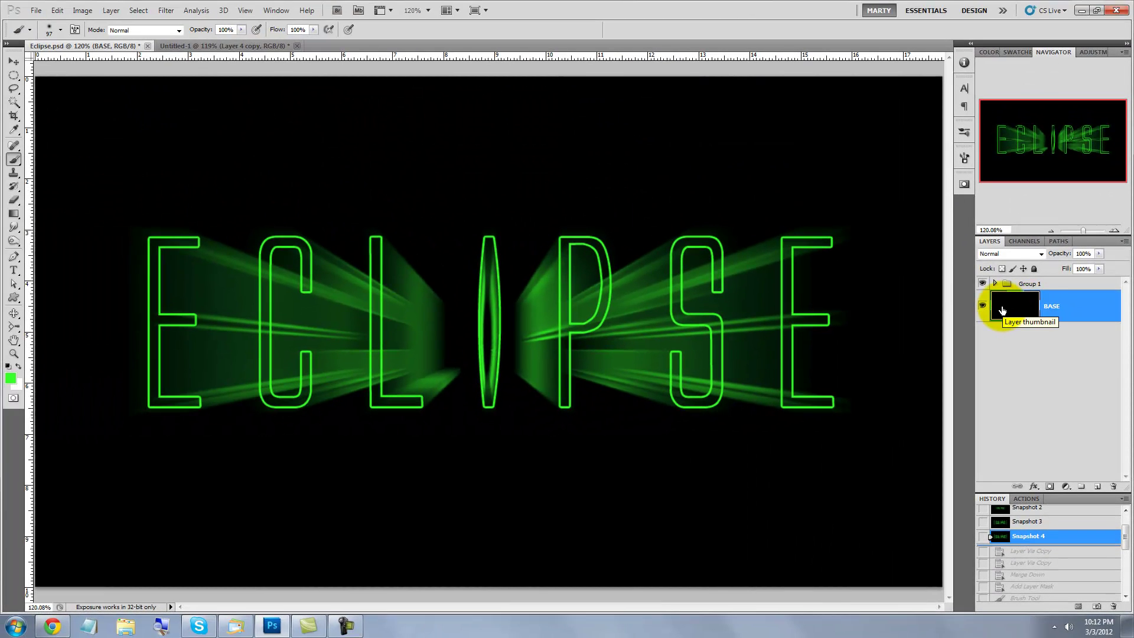
{"action": "key", "text": "ctrl+semicolon"}
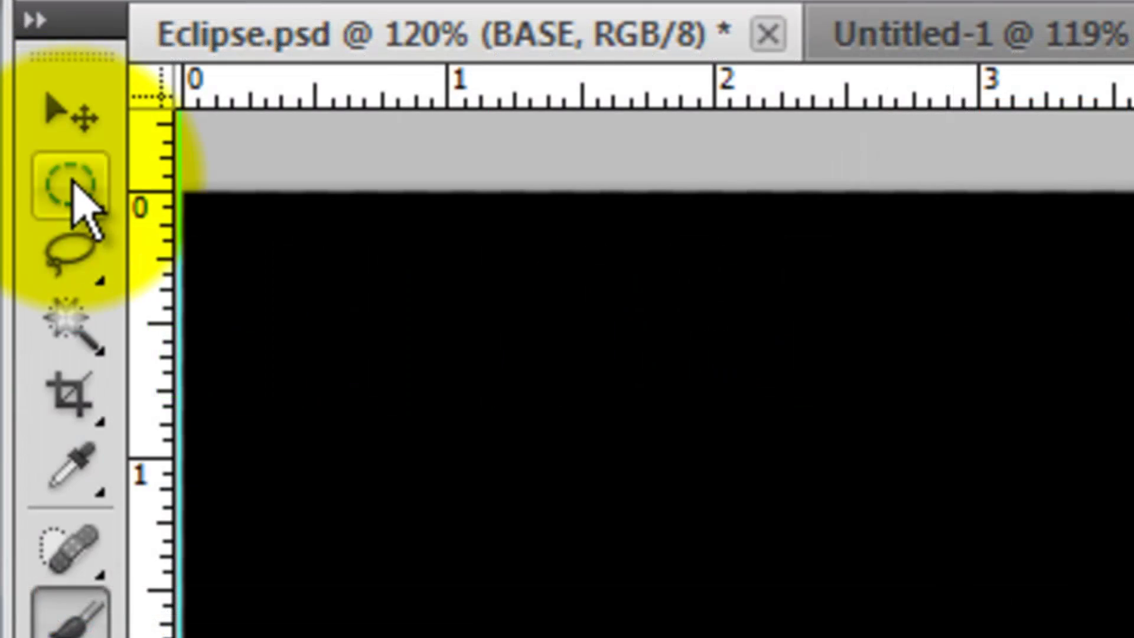
{"action": "left_click", "coordinate": [76, 199]}
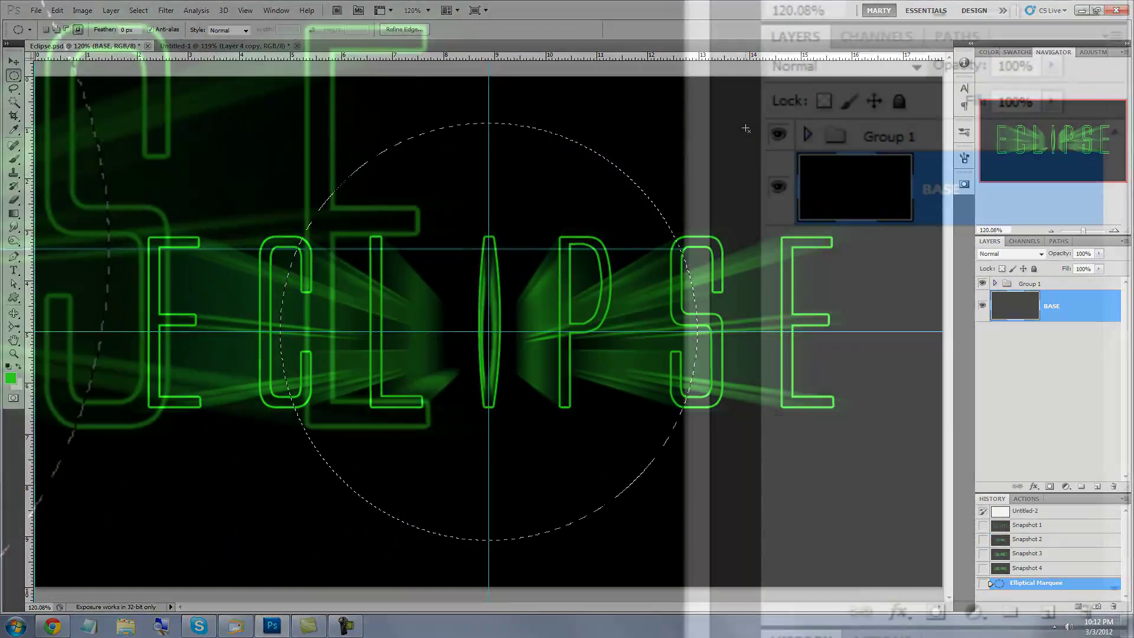
{"action": "left_click", "coordinate": [1119, 314]}
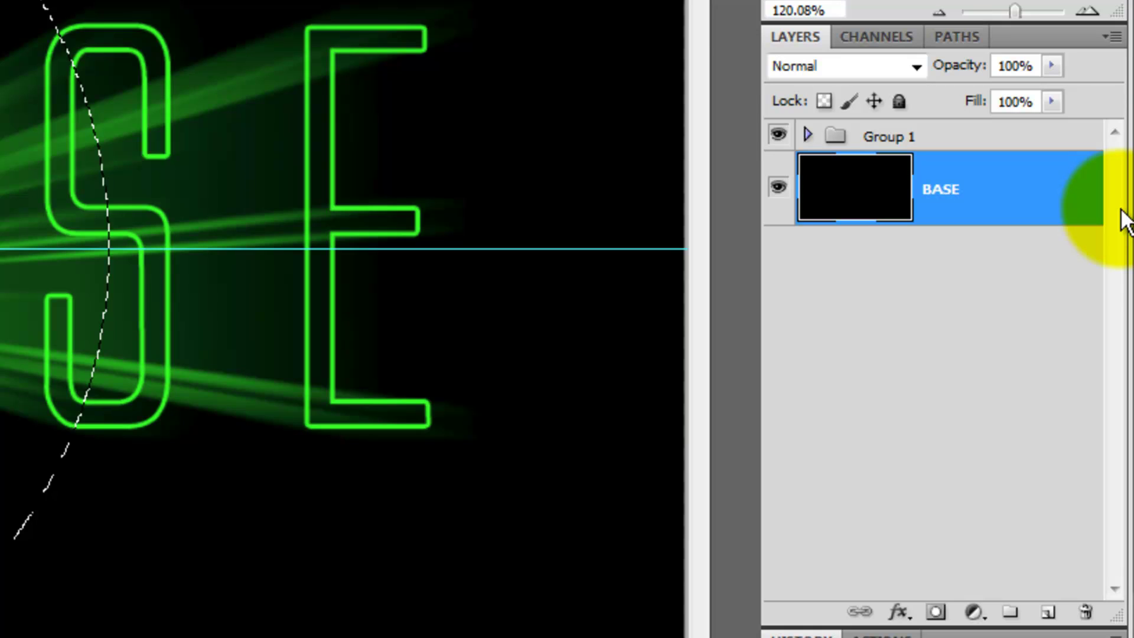
{"action": "key", "text": "ctrl+j"}
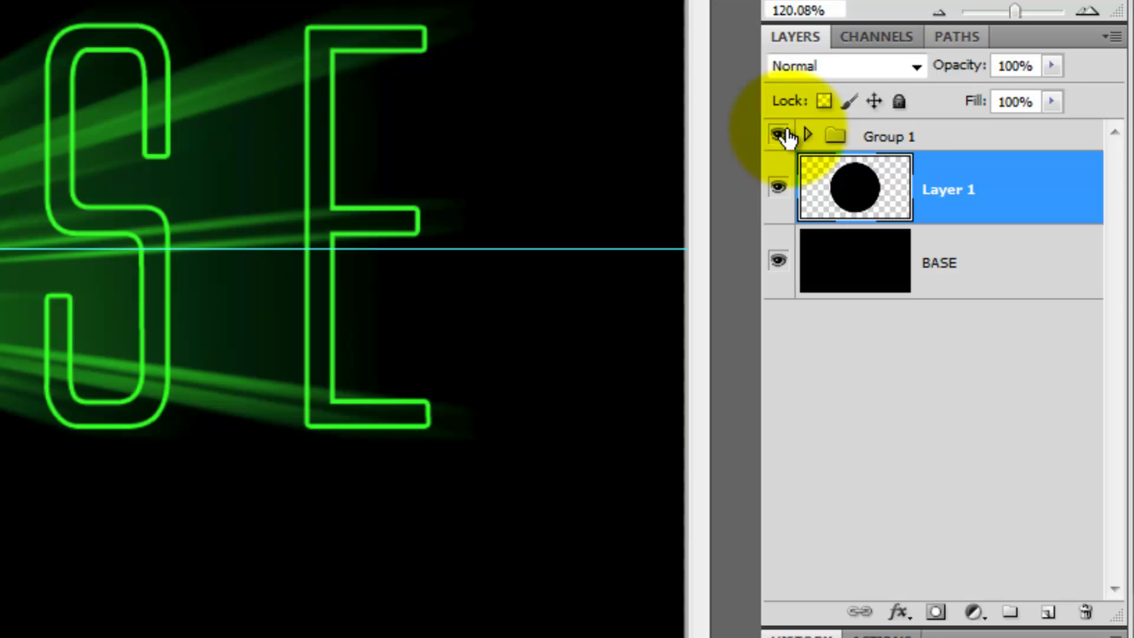
Hide Group 1 and add a new empty Layer 2 between Layer 1 and BASE.
{"action": "left_click", "coordinate": [781, 135]}
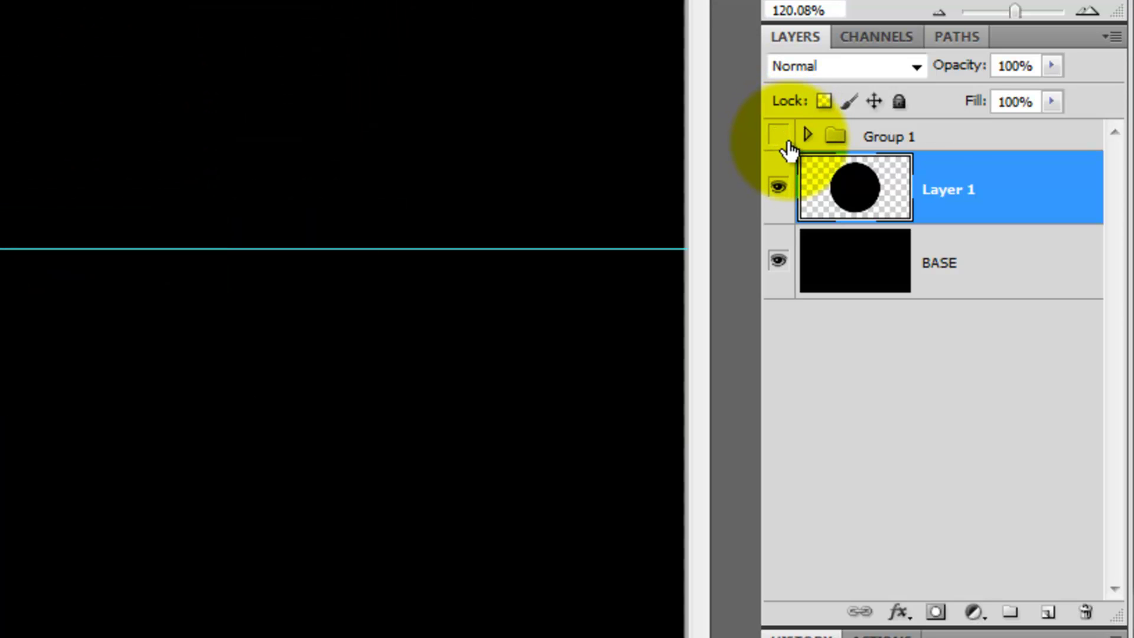
{"action": "left_click", "coordinate": [1051, 614]}
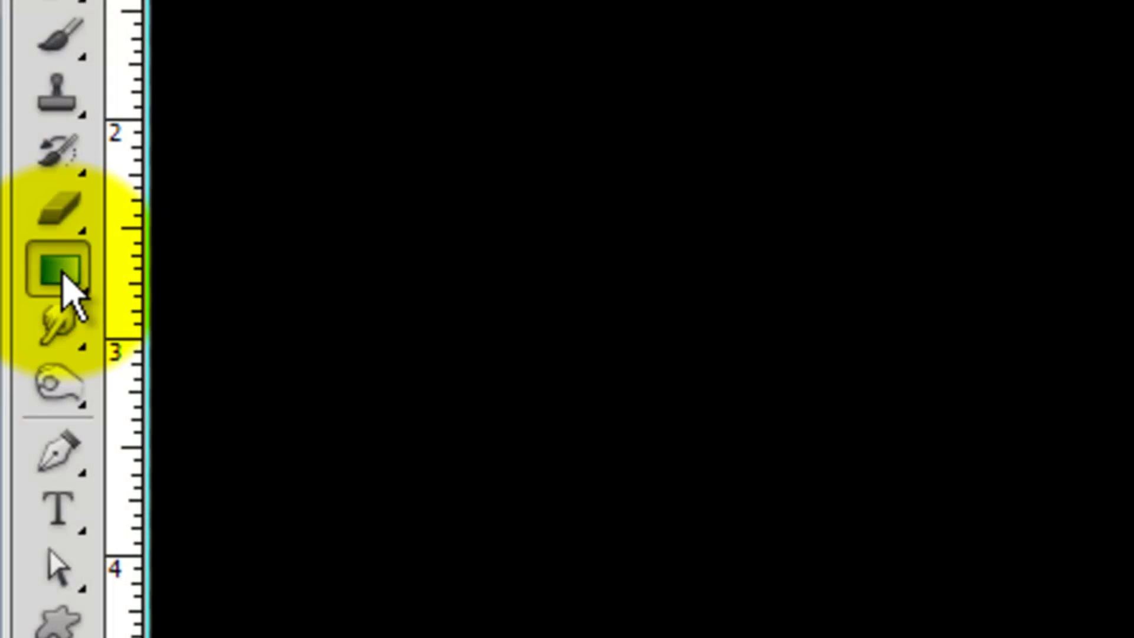
Switch to the Gradient Tool, append the Noise Samples gradients, and pick Blues.
{"action": "right_click", "coordinate": [61, 291]}
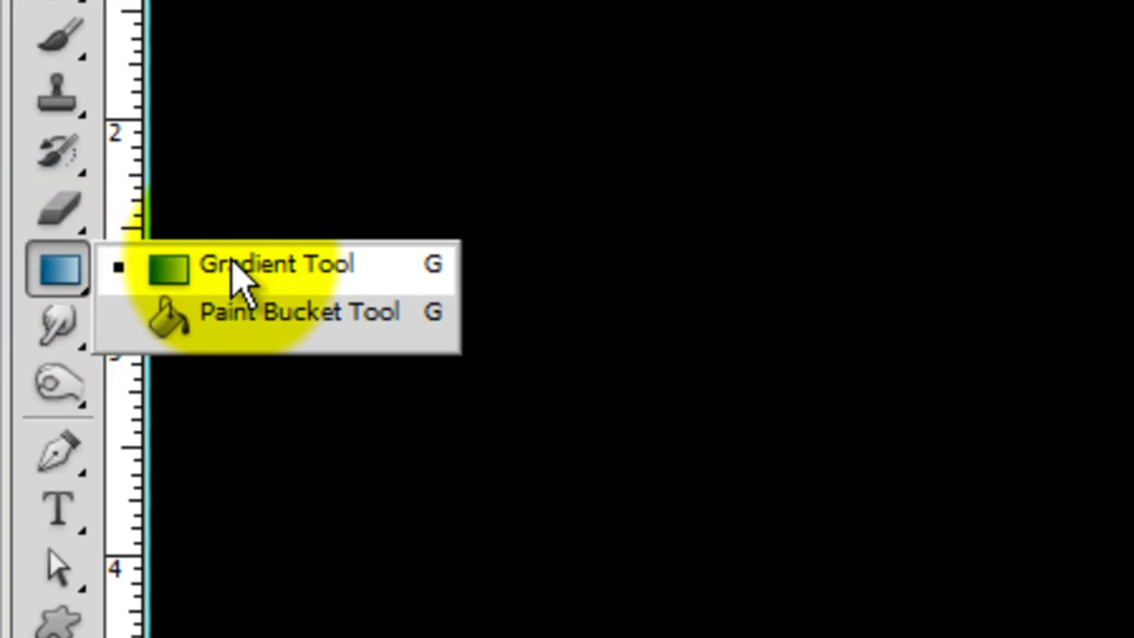
{"action": "left_click", "coordinate": [233, 265]}
{"action": "left_click", "coordinate": [373, 126]}
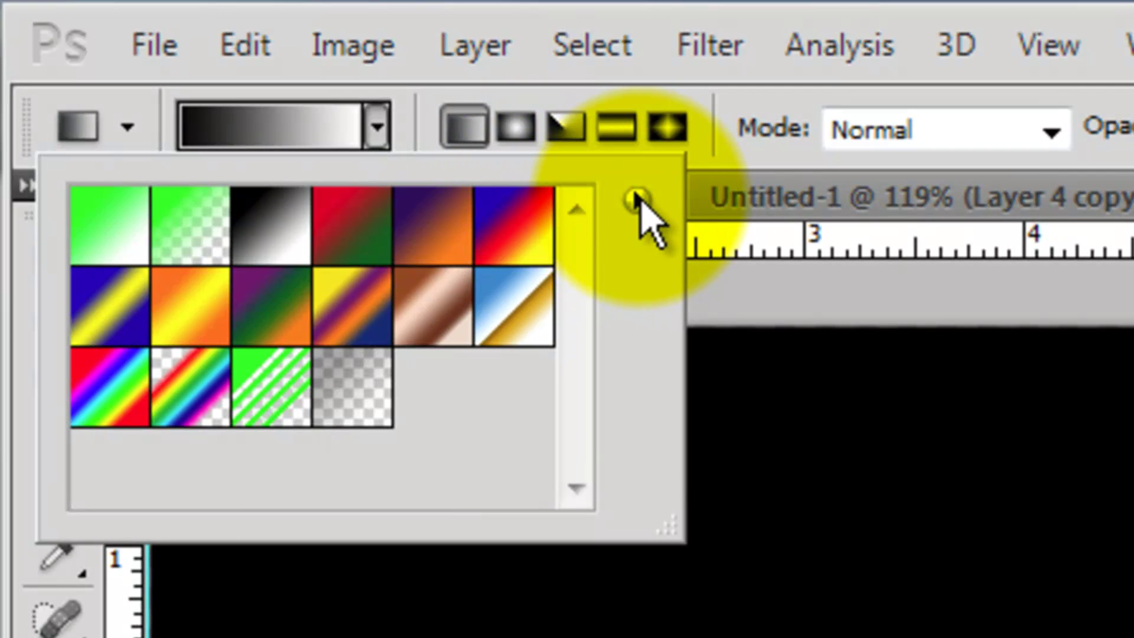
{"action": "left_click", "coordinate": [637, 200]}
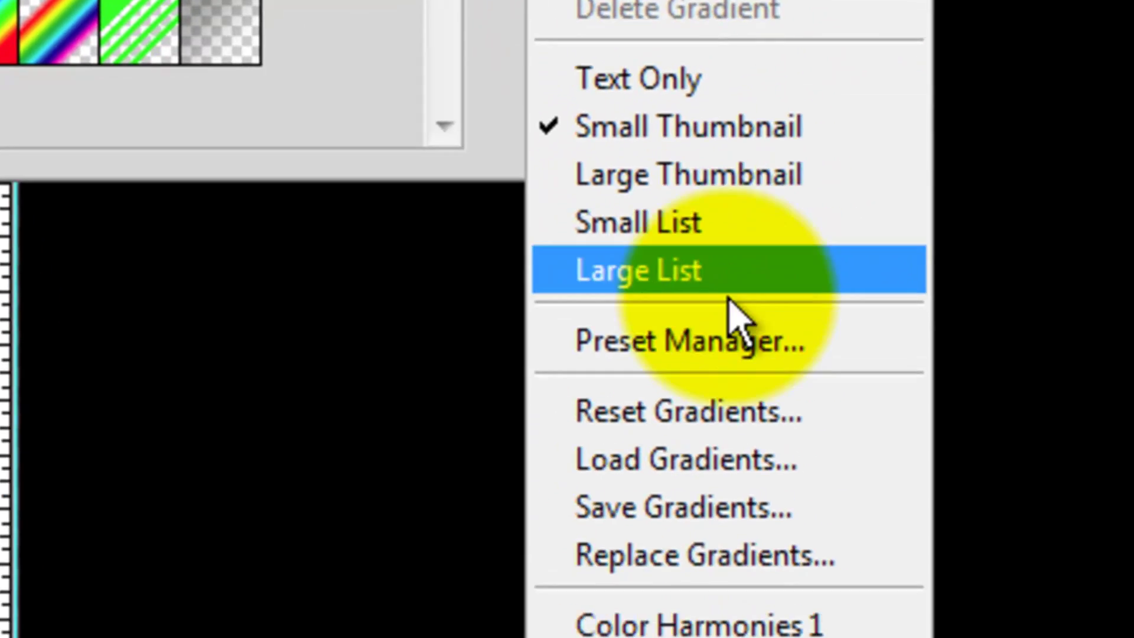
{"action": "left_click", "coordinate": [542, 353]}
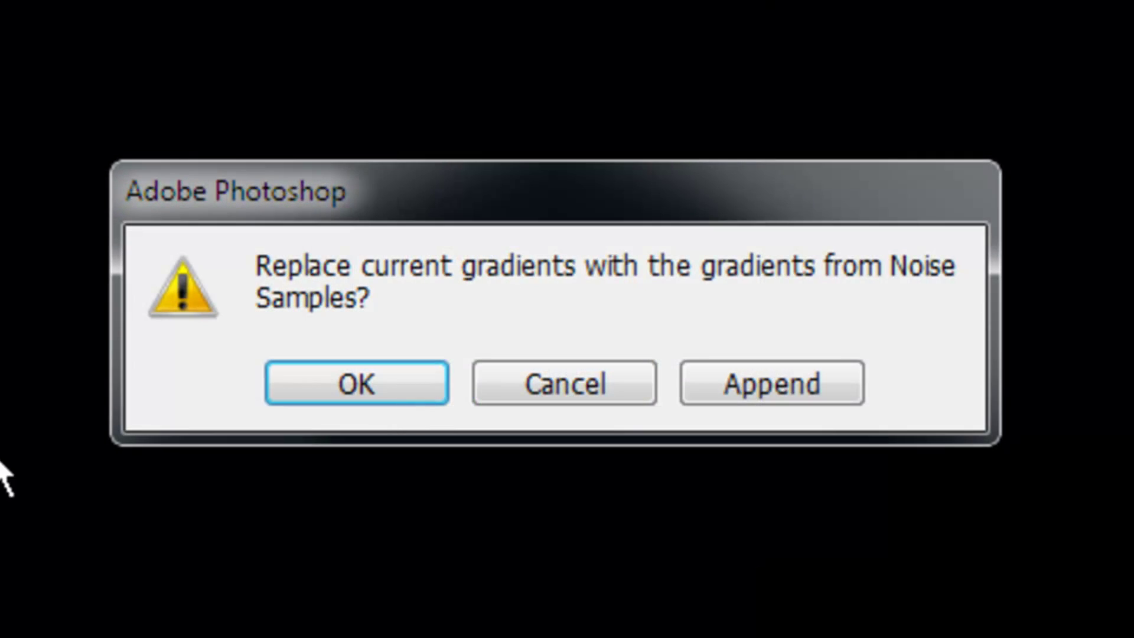
{"action": "left_click", "coordinate": [781, 385]}
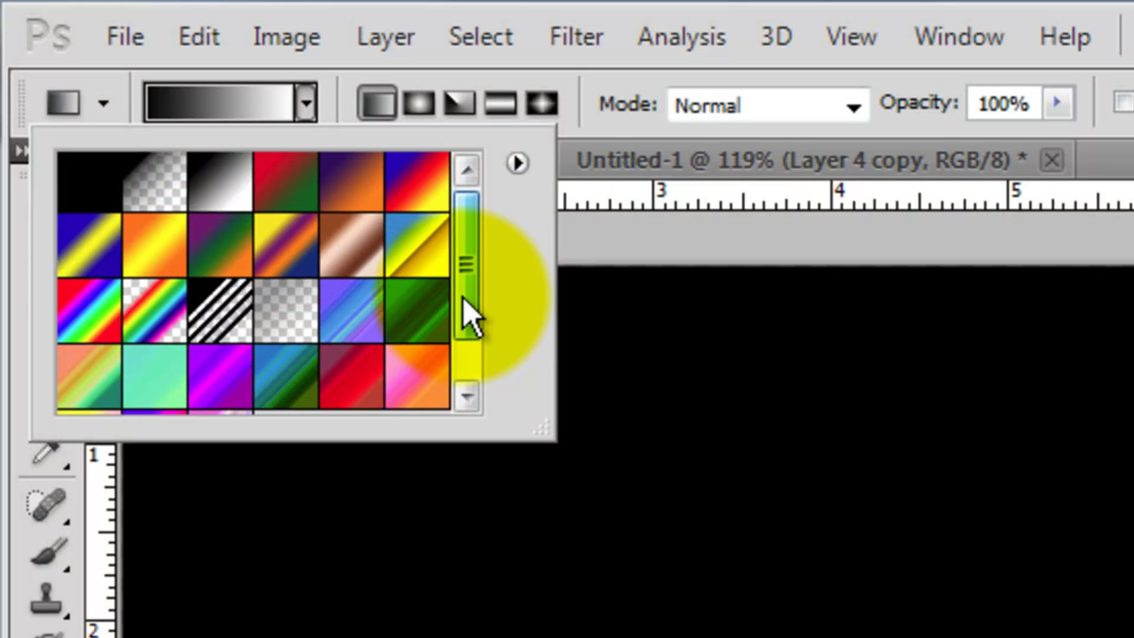
{"action": "left_click", "coordinate": [468, 319]}
{"action": "left_click", "coordinate": [355, 254]}
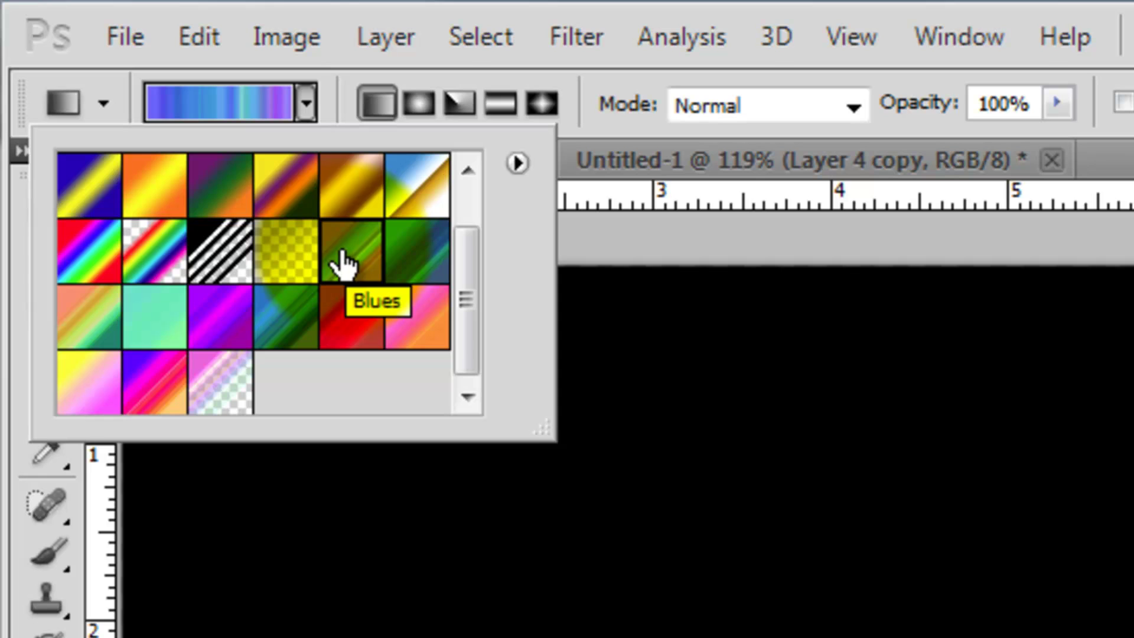
Edit the Blues noise gradient with Restrict Colors off and Add Transparency on.
{"action": "left_click", "coordinate": [254, 118]}
{"action": "key", "text": "i"}
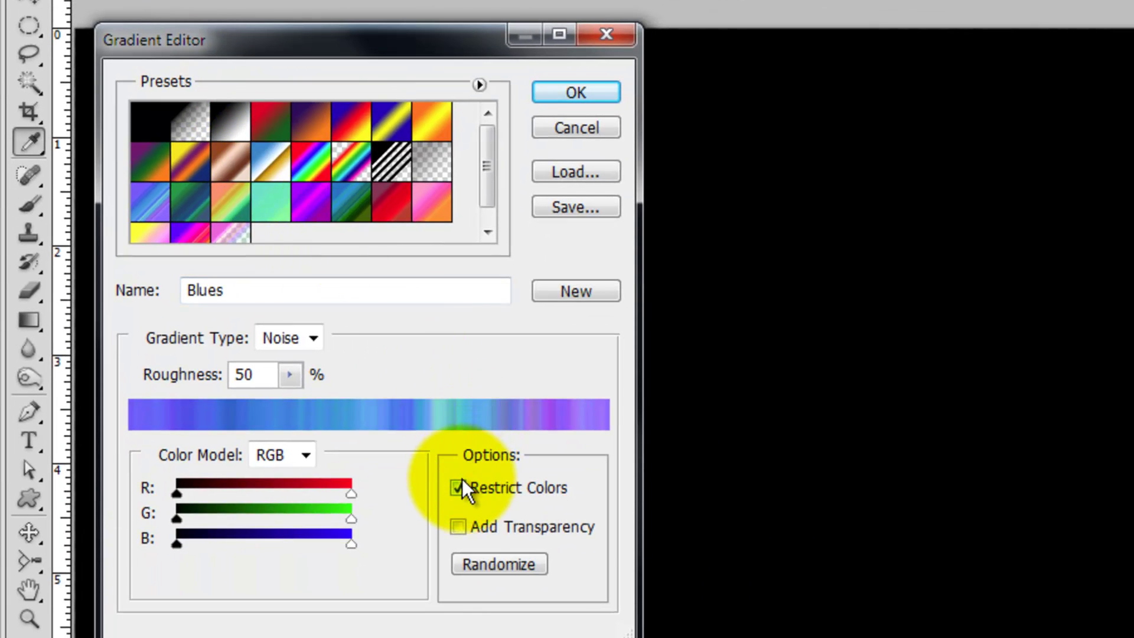
{"action": "left_click", "coordinate": [459, 488]}
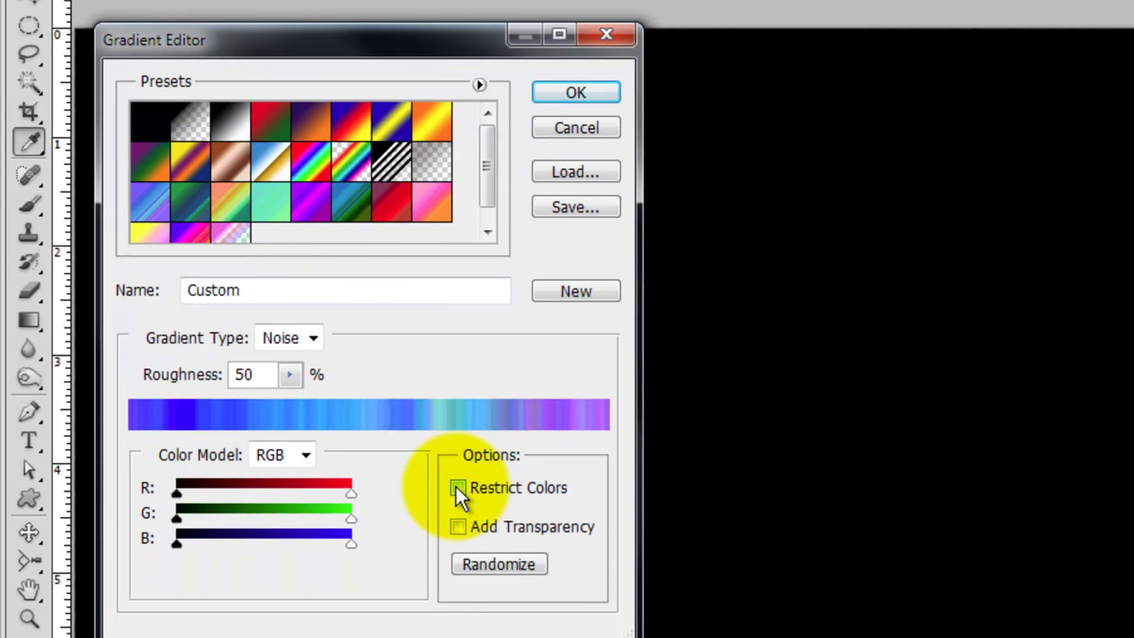
{"action": "left_click", "coordinate": [459, 527]}
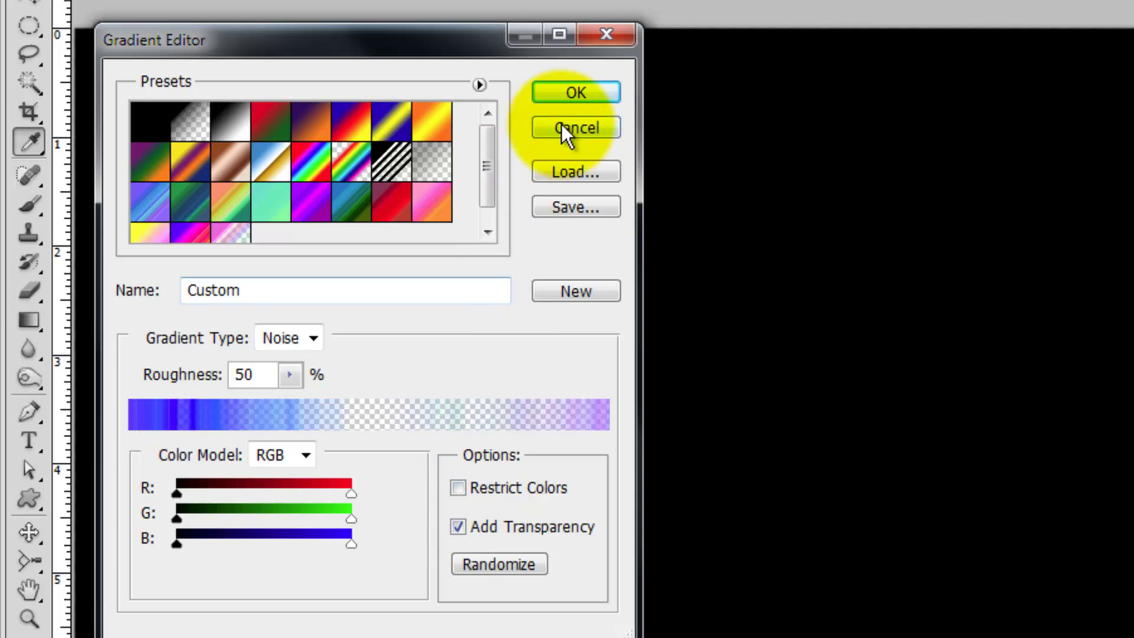
{"action": "left_click", "coordinate": [578, 93]}
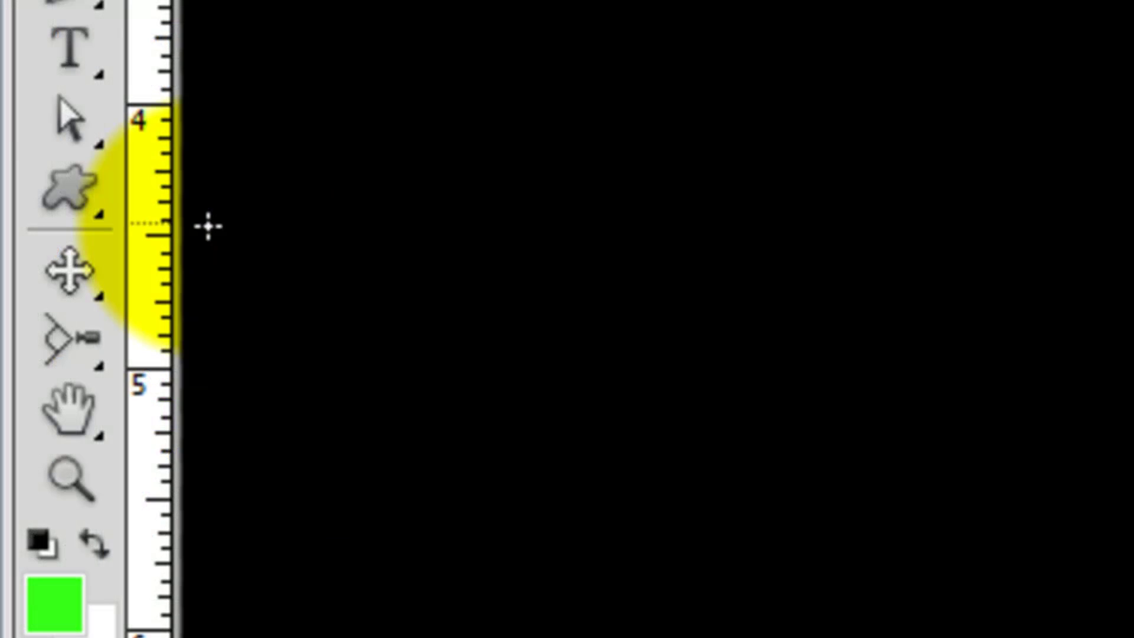
Drag the Blues noise gradient horizontally across the whole canvas on Layer 2.
{"action": "left_click_drag", "start_coordinate": [211, 226], "coordinate": [953, 317]}
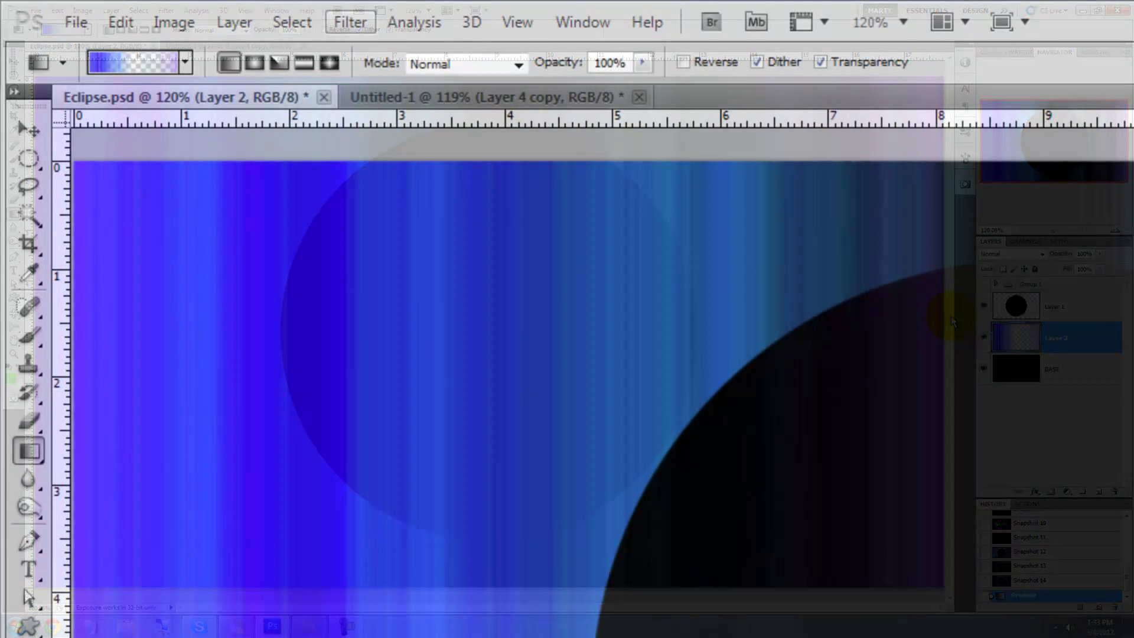
Apply Filter > Distort > Polar Coordinates, Rectangular to Polar, to Layer 2's streaks.
{"action": "left_click", "coordinate": [166, 10]}
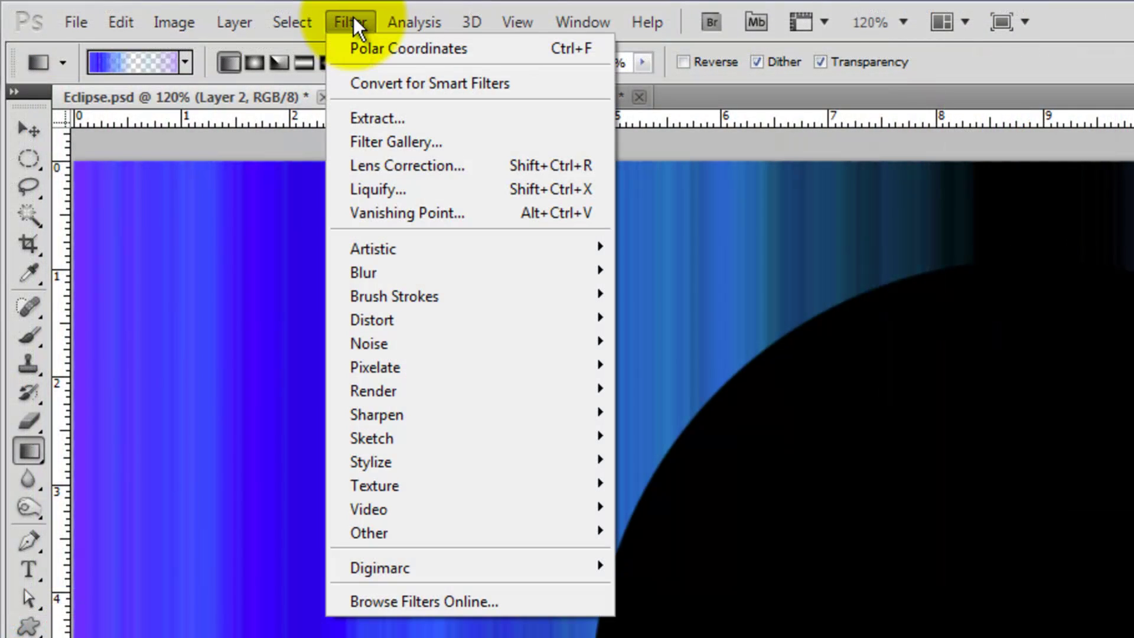
{"action": "mouse_move", "coordinate": [377, 318]}
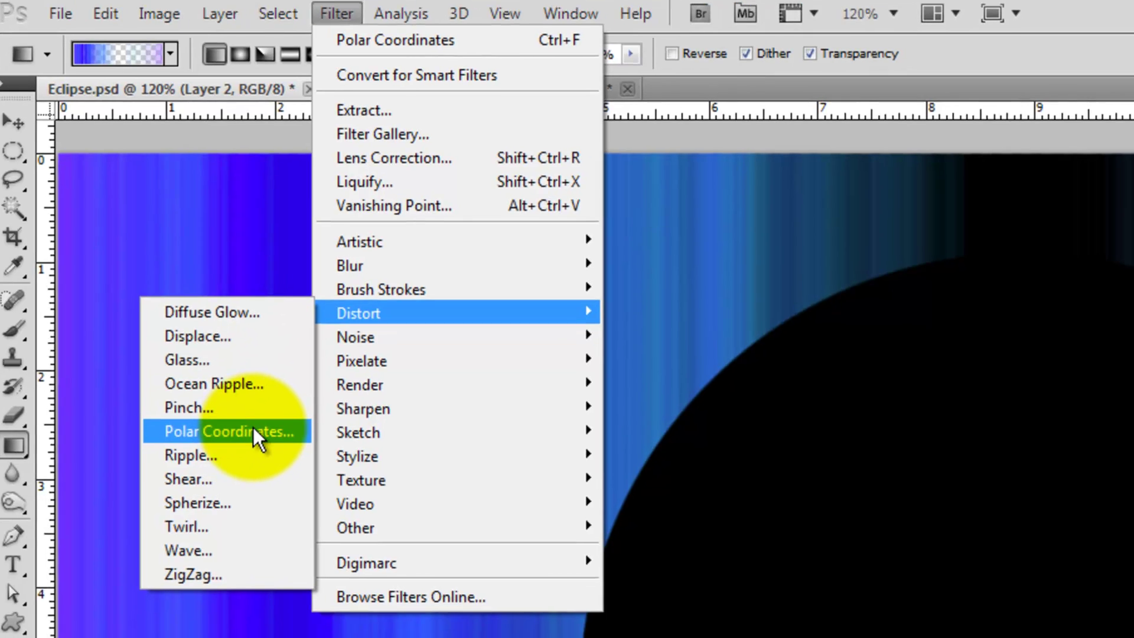
{"action": "left_click", "coordinate": [264, 436]}
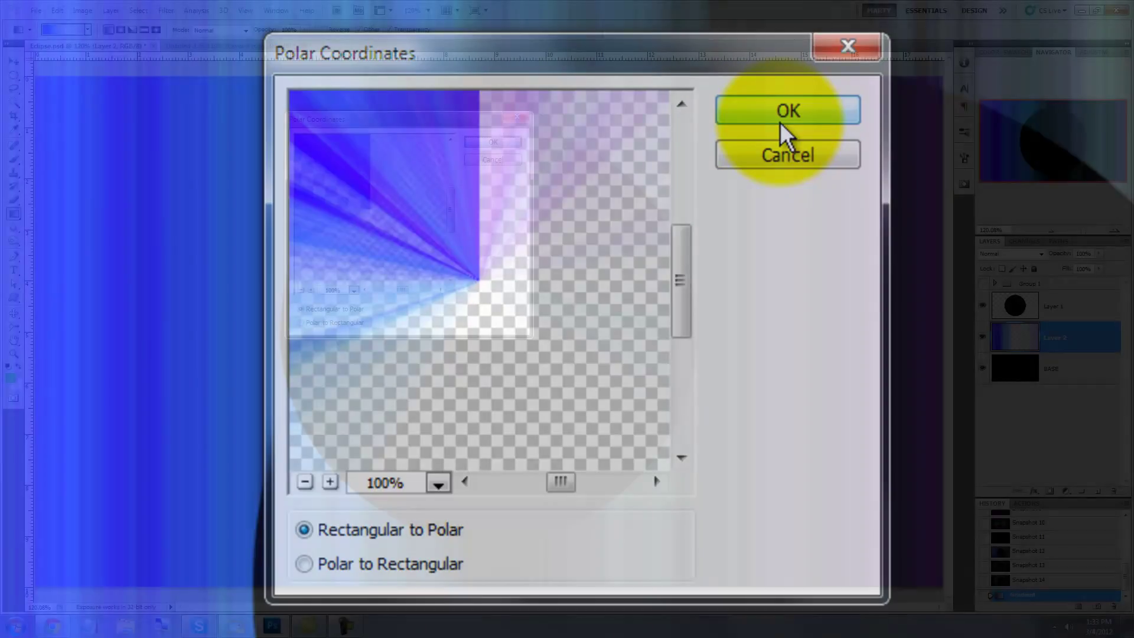
{"action": "left_click", "coordinate": [781, 118]}
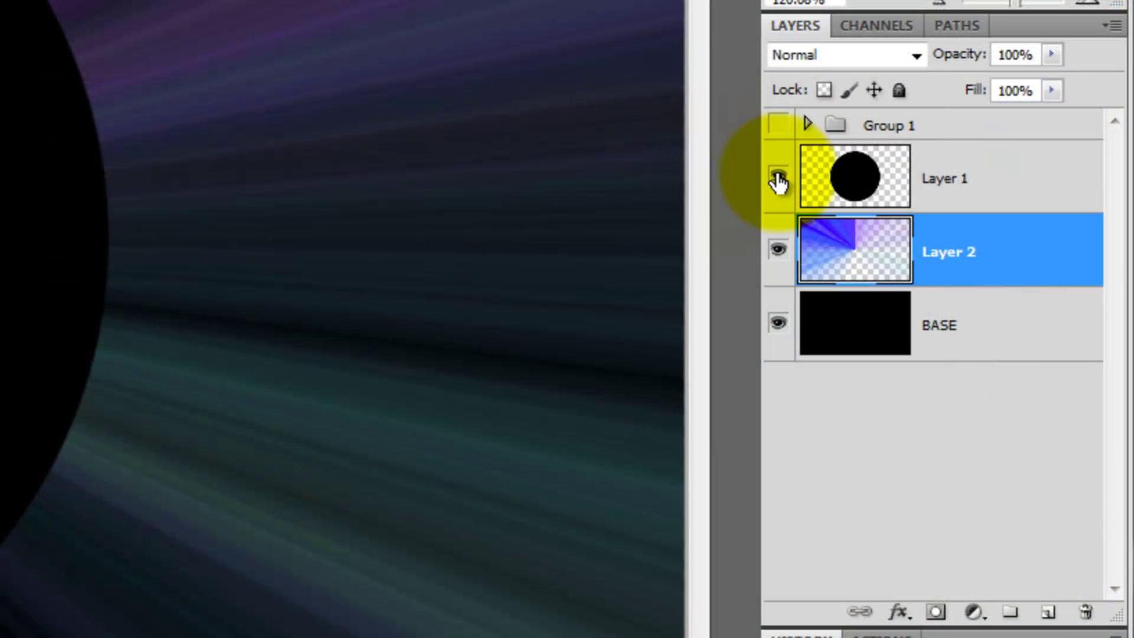
Hide Layer 1, give Layer 2 an inverted radial black-to-white gradient mask.
{"action": "left_click", "coordinate": [779, 179]}
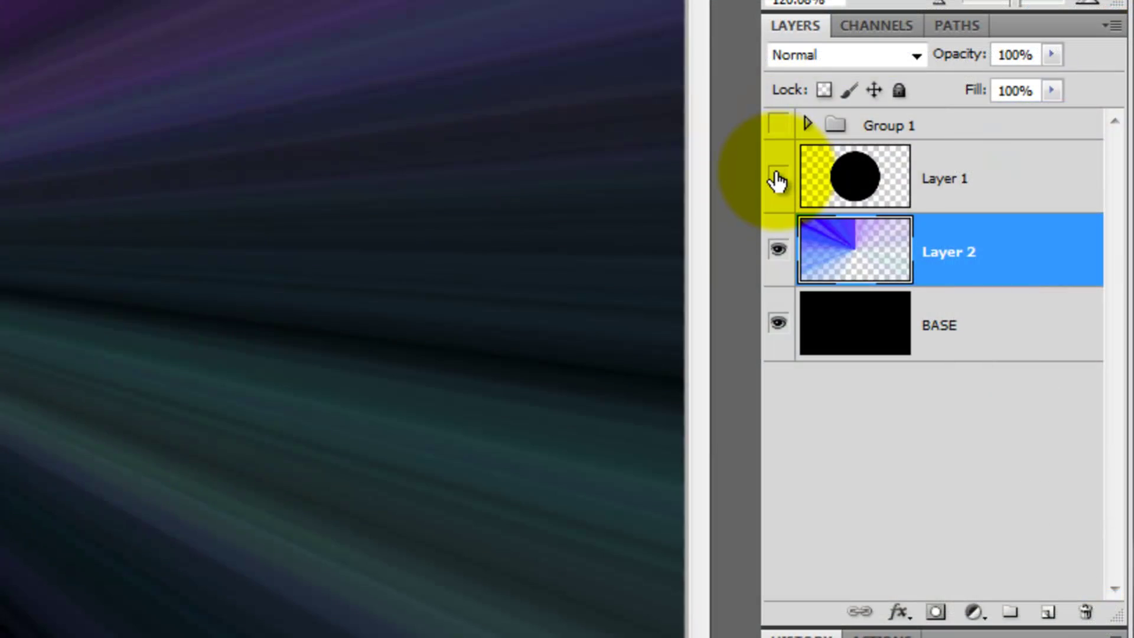
{"action": "left_click", "coordinate": [935, 615]}
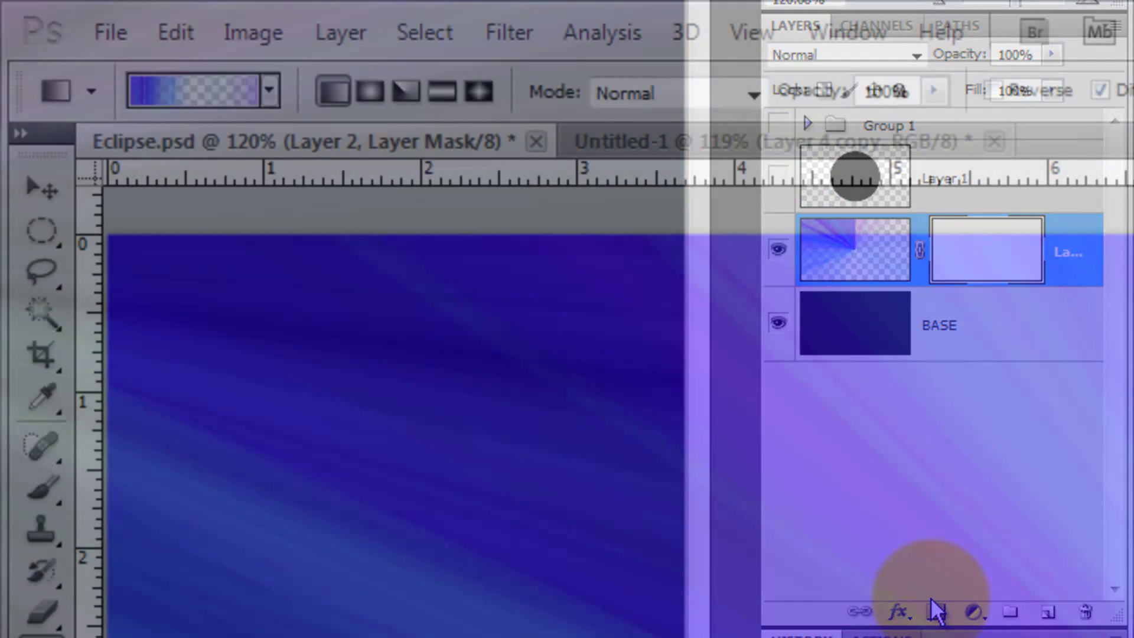
{"action": "left_click", "coordinate": [270, 90]}
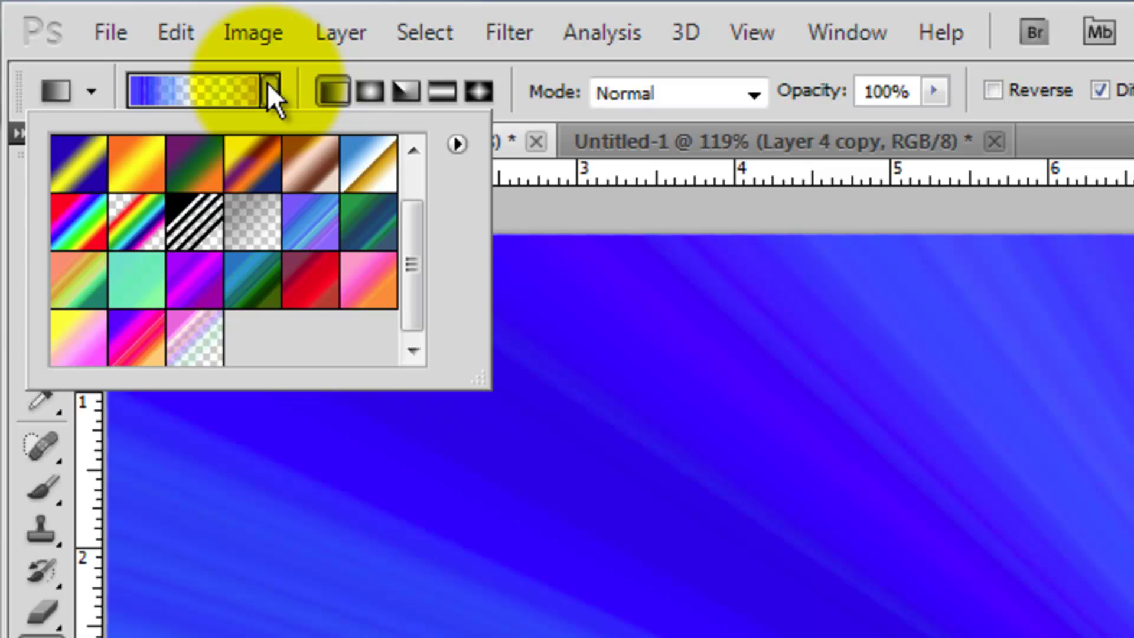
{"action": "left_click_drag", "start_coordinate": [403, 235], "coordinate": [410, 161]}
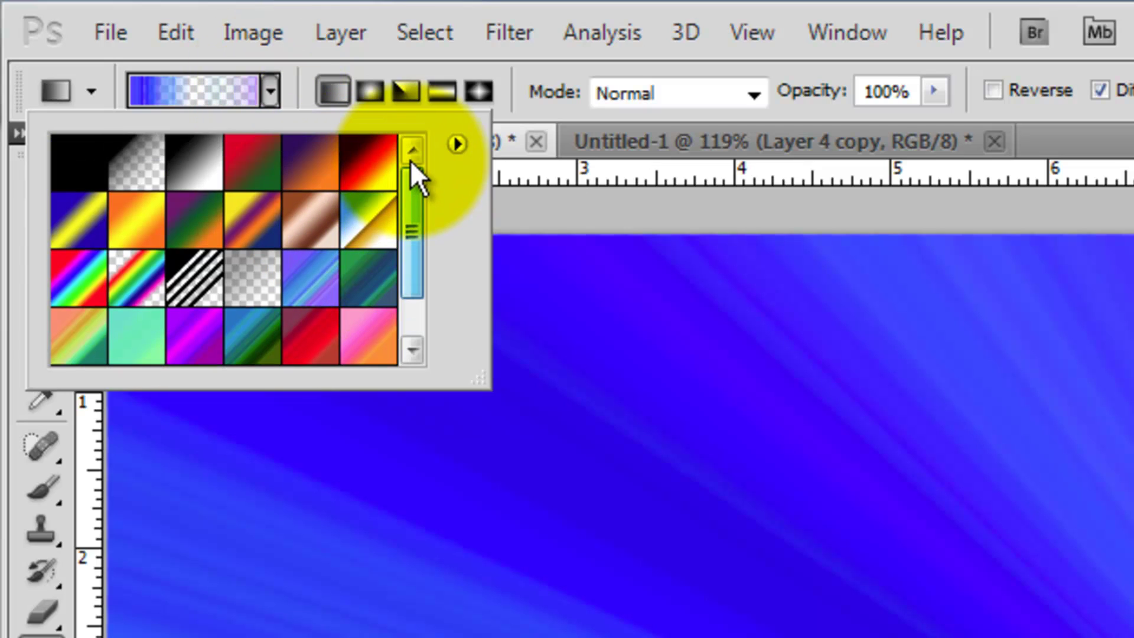
{"action": "left_click", "coordinate": [197, 170]}
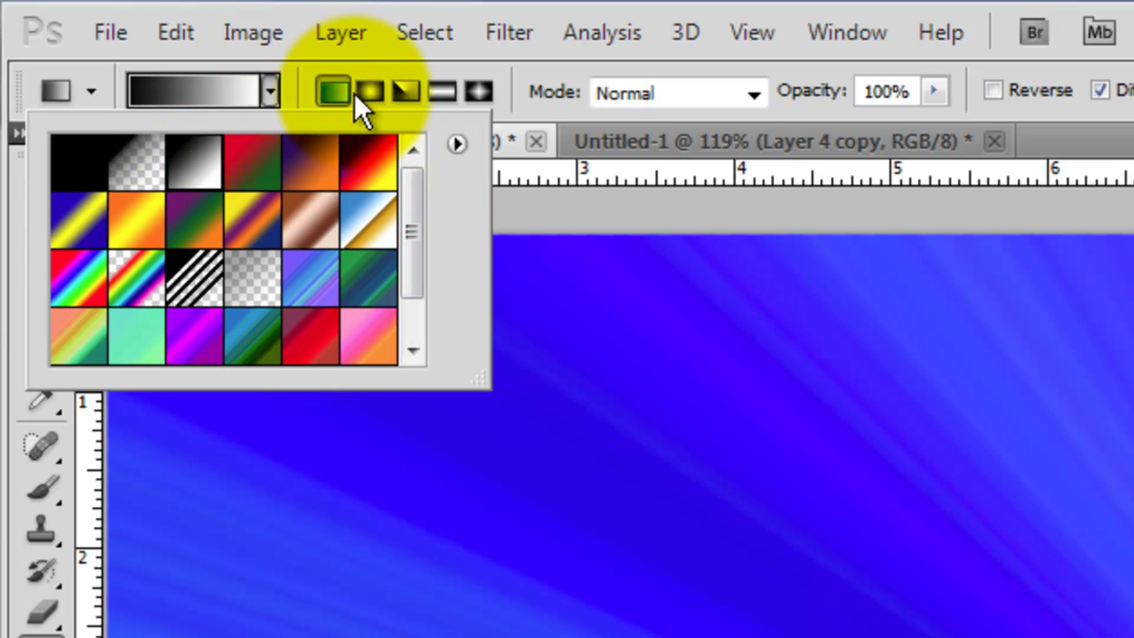
{"action": "left_click", "coordinate": [371, 92]}
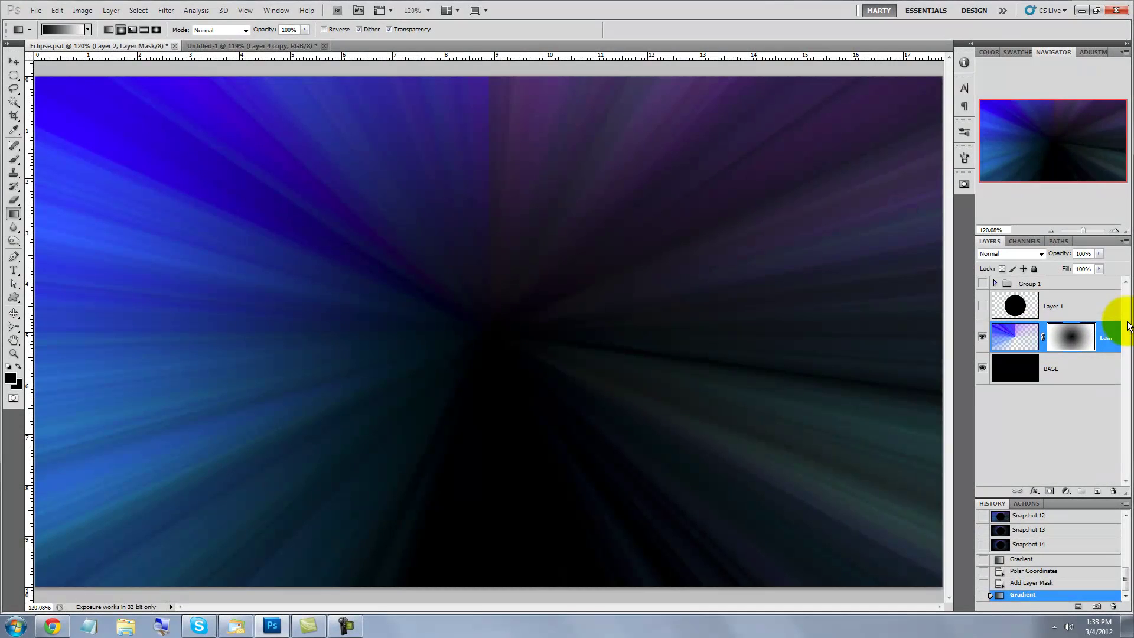
{"action": "key", "text": "ctrl+i"}
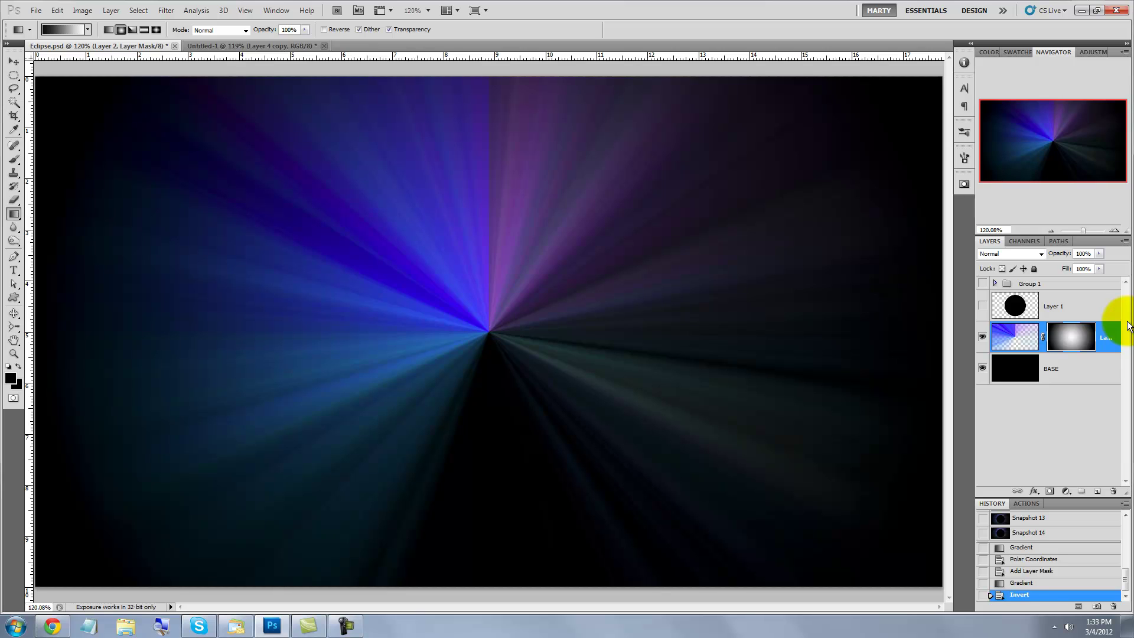
Duplicate Layer 2 and give the copy's mask its own inverted radial gradient from centre.
{"action": "key", "text": "ctrl+j"}
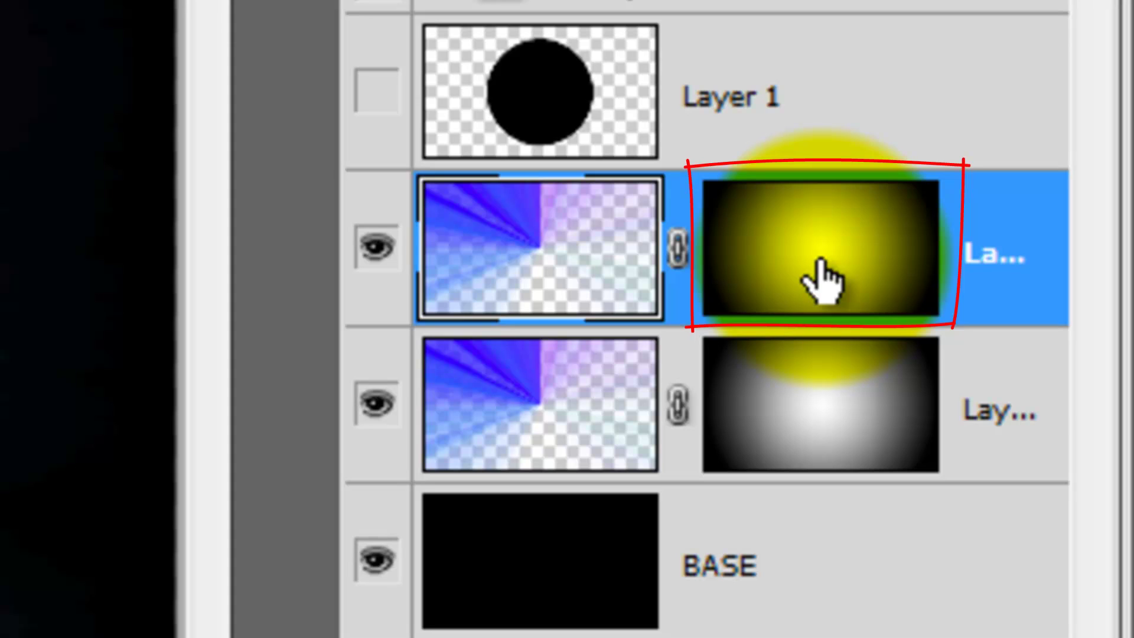
{"action": "left_click", "coordinate": [821, 263]}
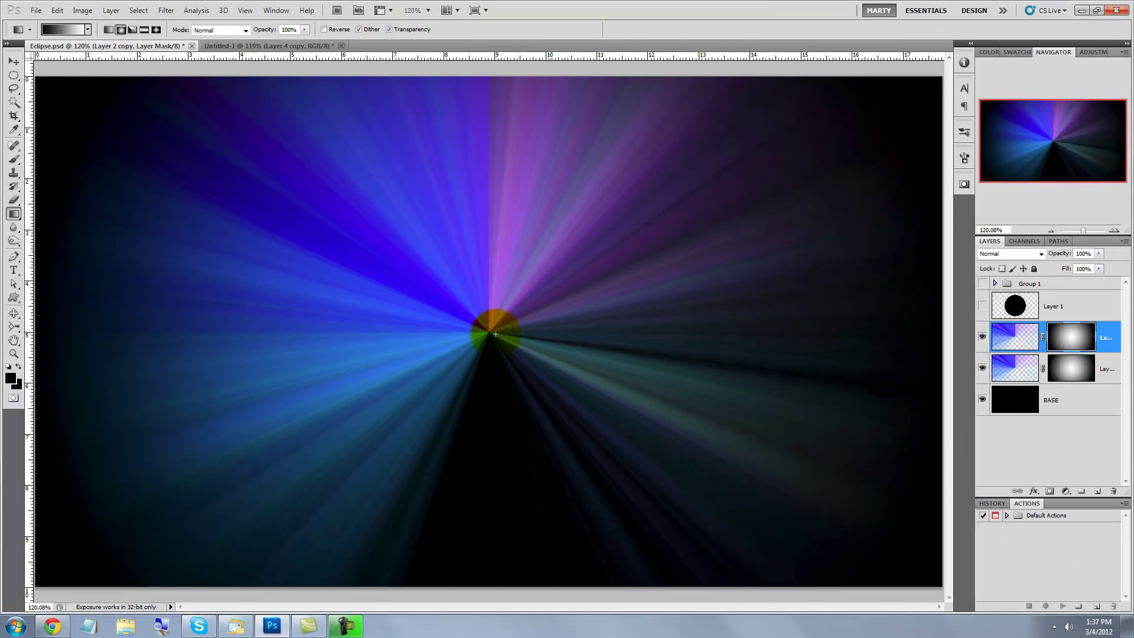
{"action": "left_click_drag", "start_coordinate": [492, 334], "coordinate": [737, 319]}
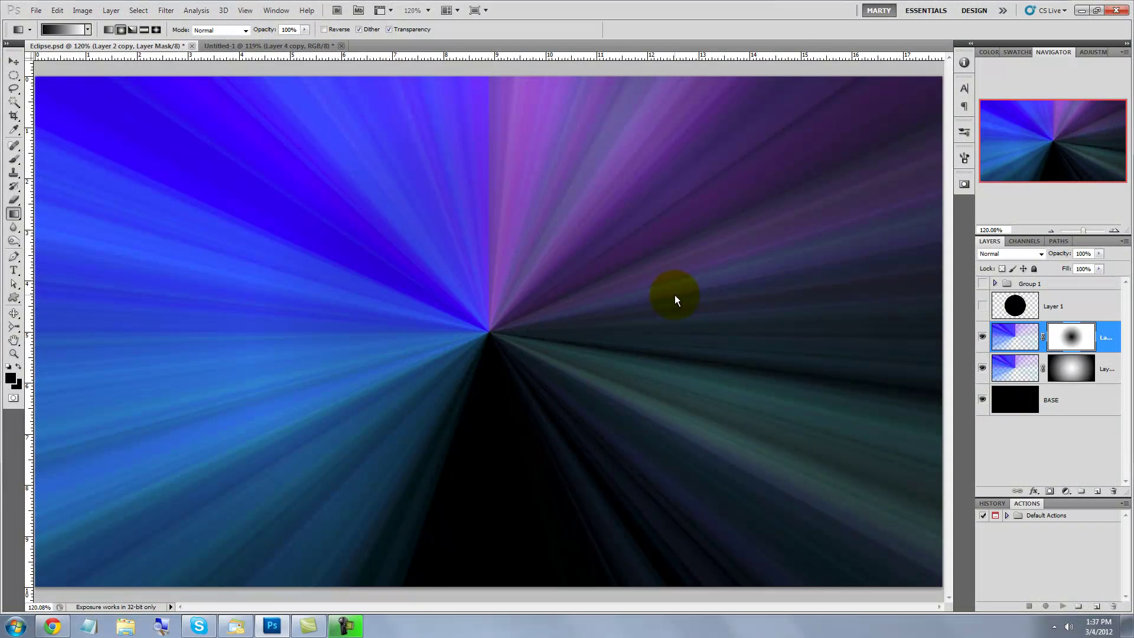
{"action": "key", "text": "ctrl+i"}
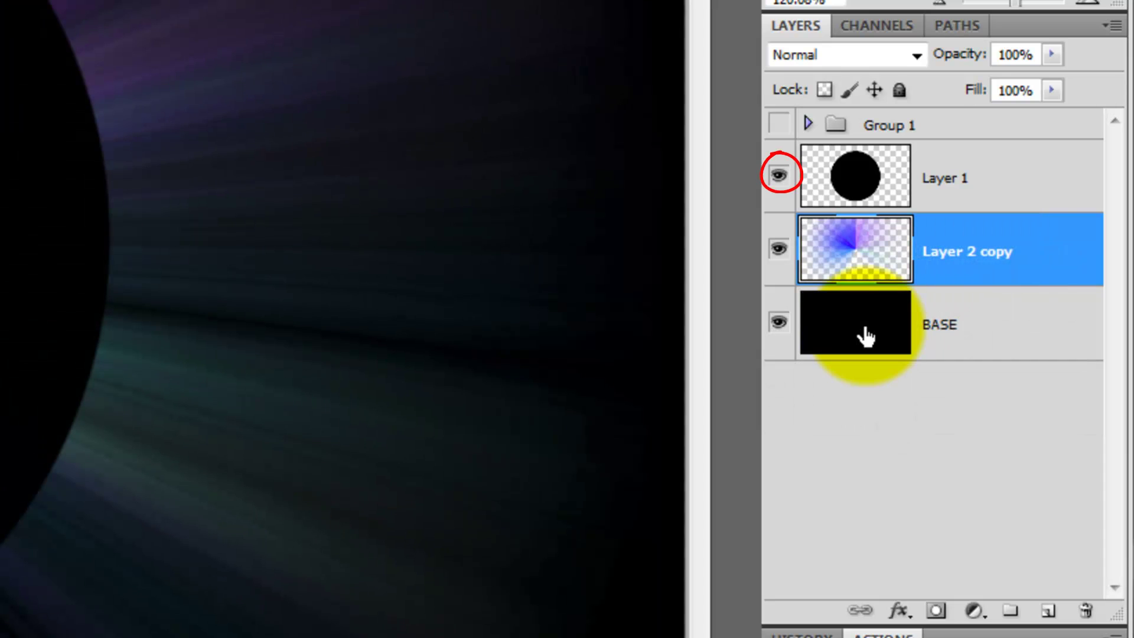
Rename Layer 2 copy to AURA, then select Layer 1.
{"action": "double_click", "coordinate": [946, 254]}
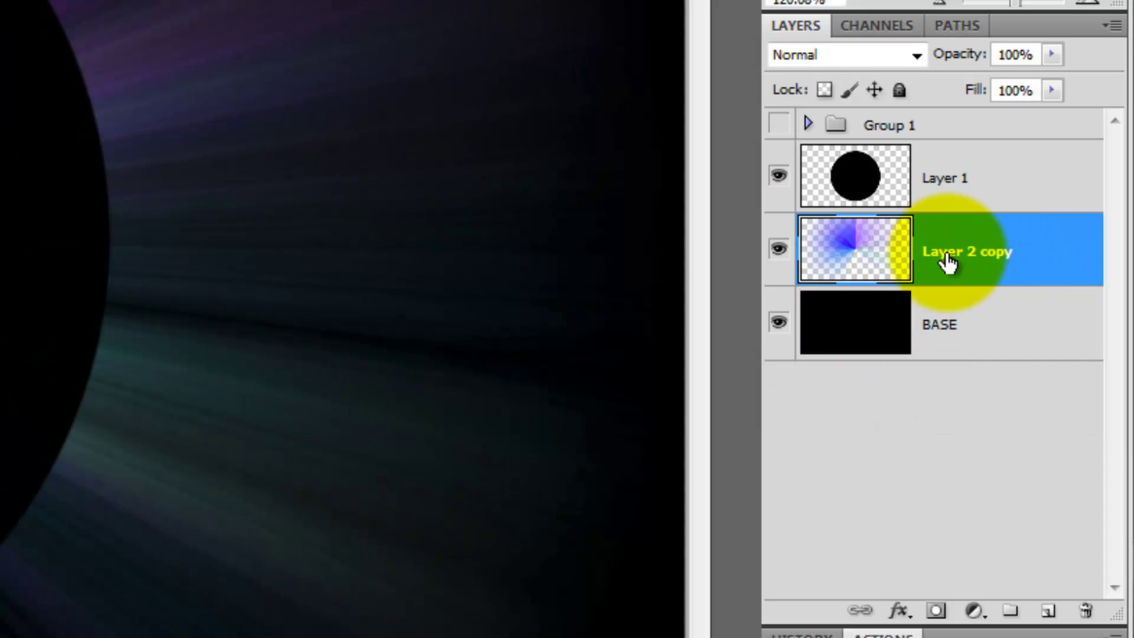
{"action": "type", "text": "AURA"}
{"action": "key", "text": "Return"}
{"action": "left_click", "coordinate": [882, 176]}
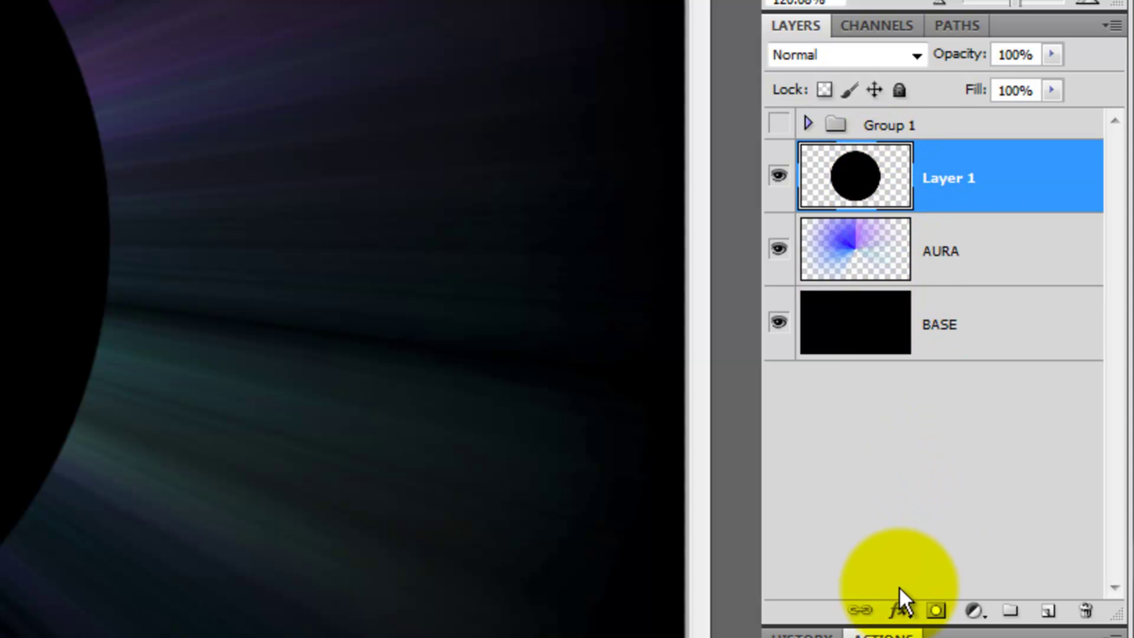
Add an Outer Glow to Layer 1: Overlay blend mode, 35% opacity, 50 px size.
{"action": "left_click", "coordinate": [900, 610]}
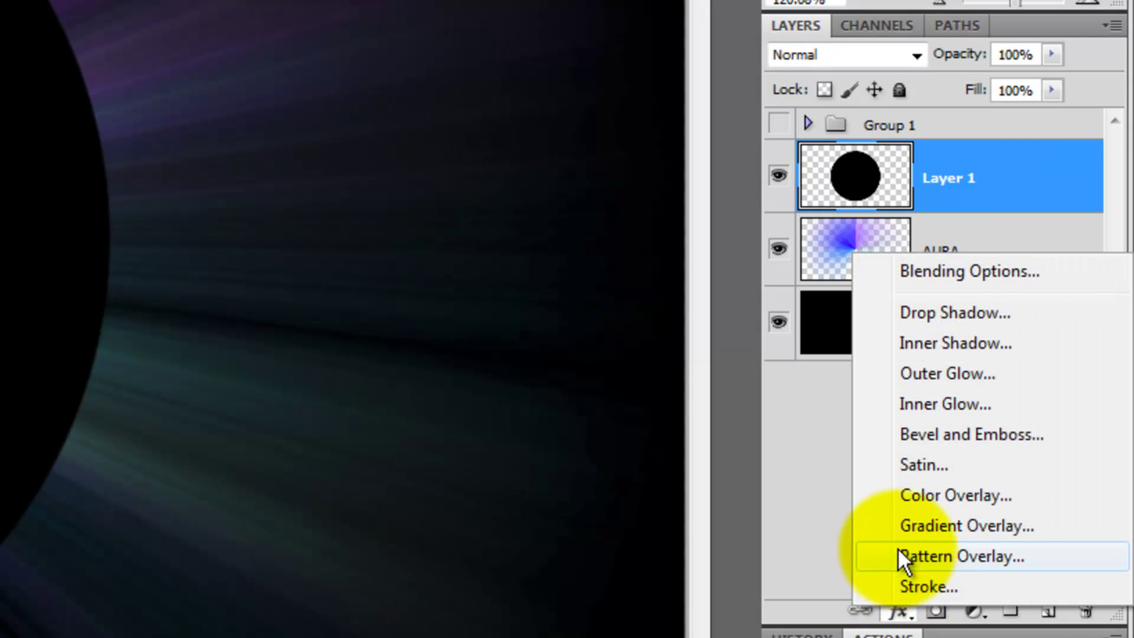
{"action": "left_click", "coordinate": [924, 374]}
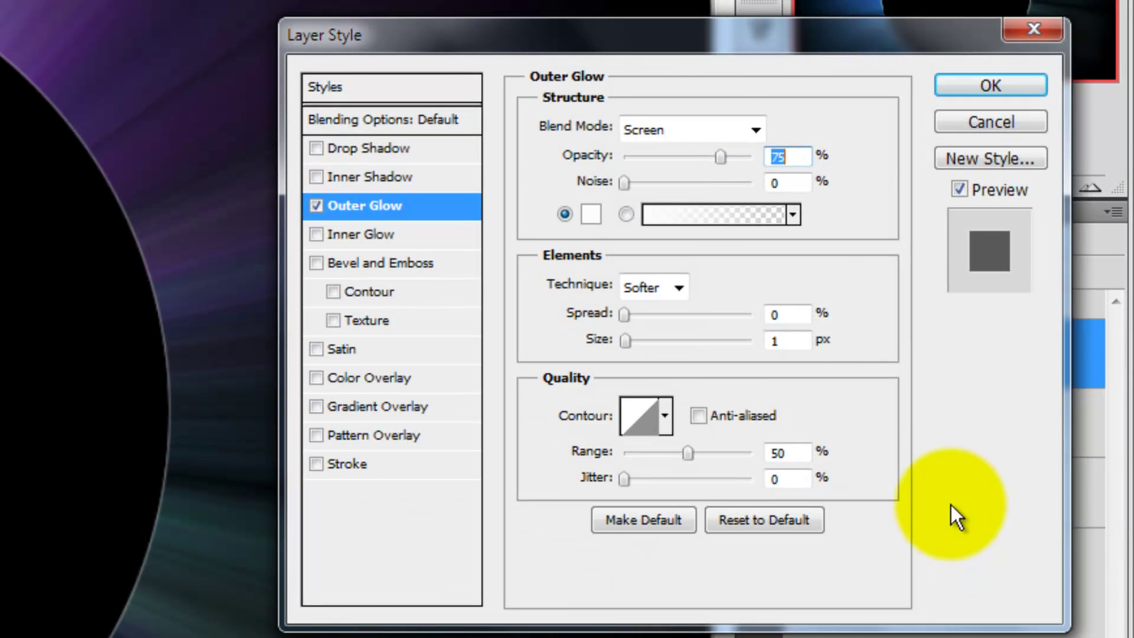
{"action": "left_click", "coordinate": [702, 130]}
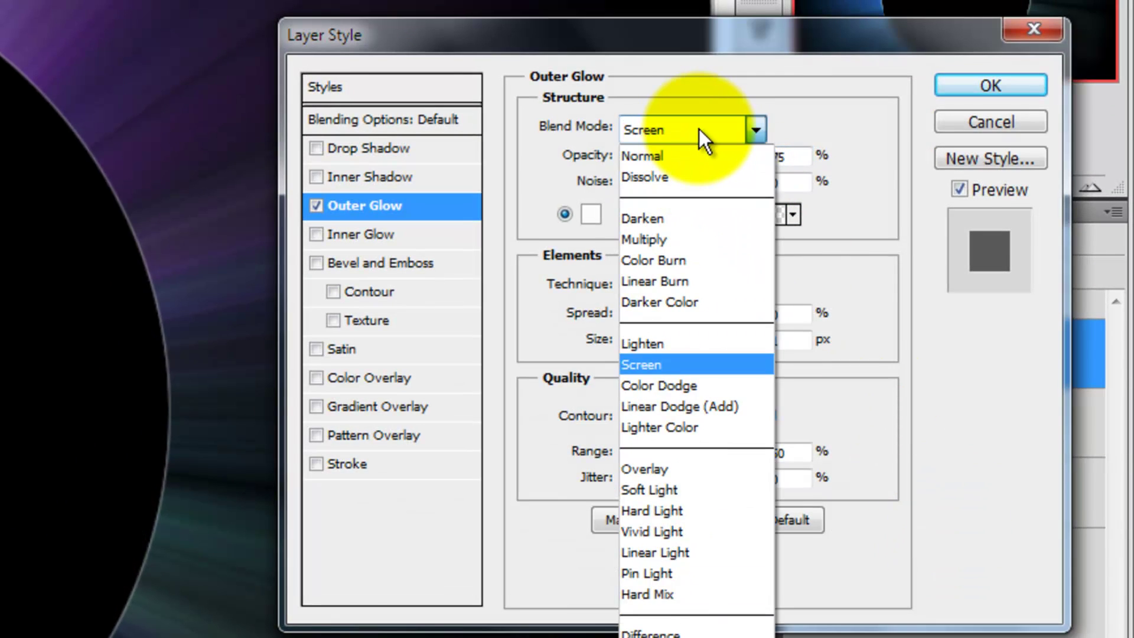
{"action": "left_click", "coordinate": [652, 468]}
{"action": "double_click", "coordinate": [770, 156]}
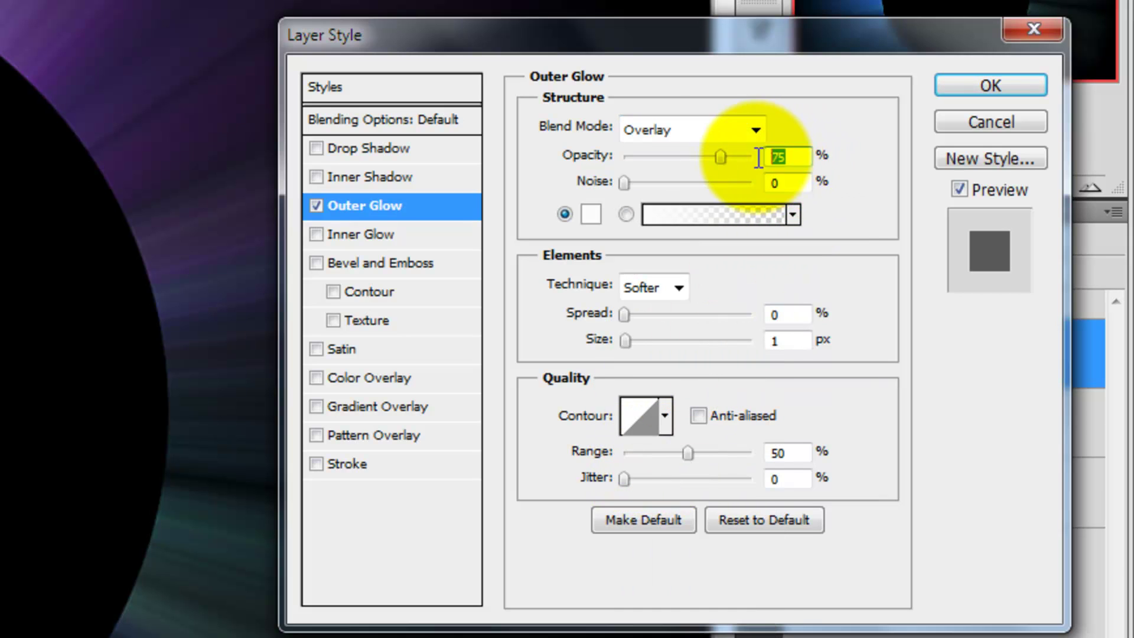
{"action": "type", "text": "35"}
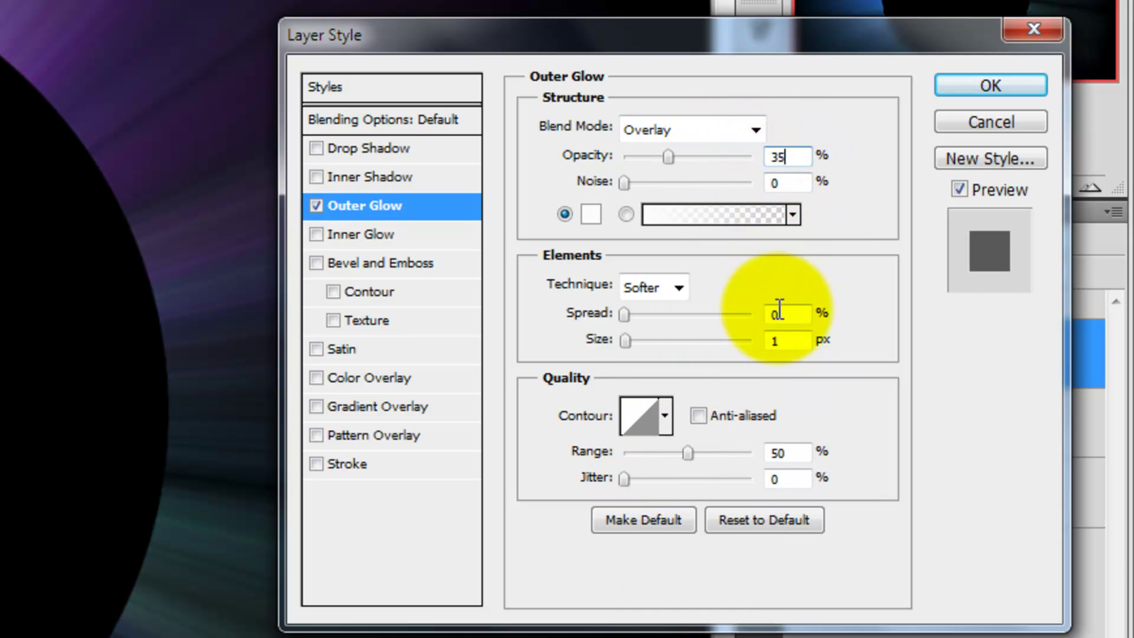
{"action": "double_click", "coordinate": [779, 341]}
{"action": "type", "text": "50"}
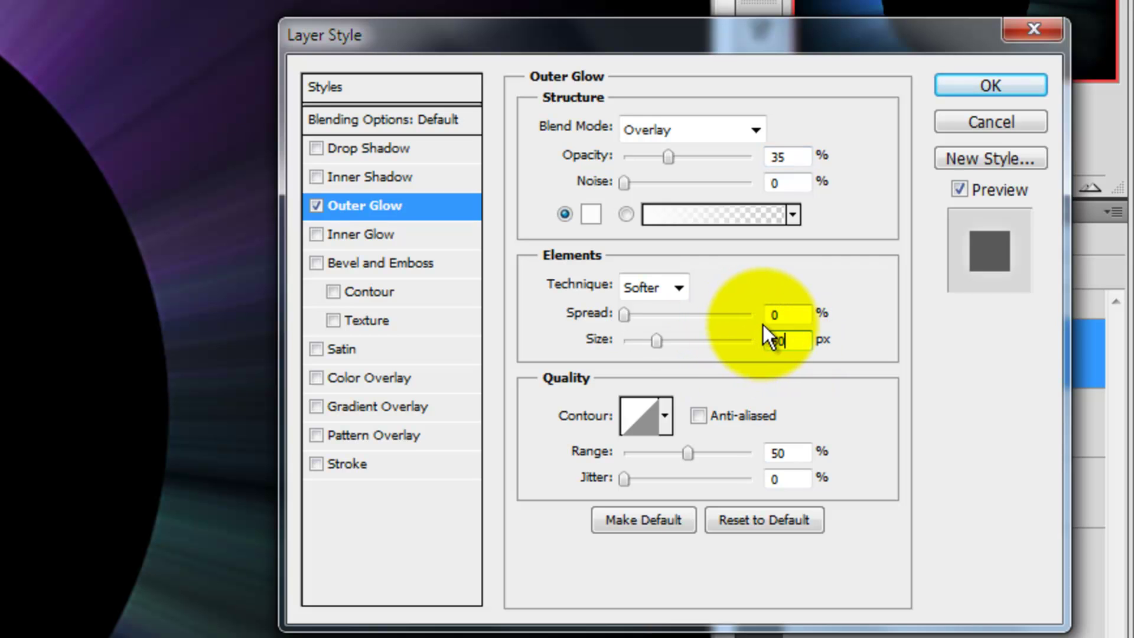
{"action": "left_click", "coordinate": [963, 83]}
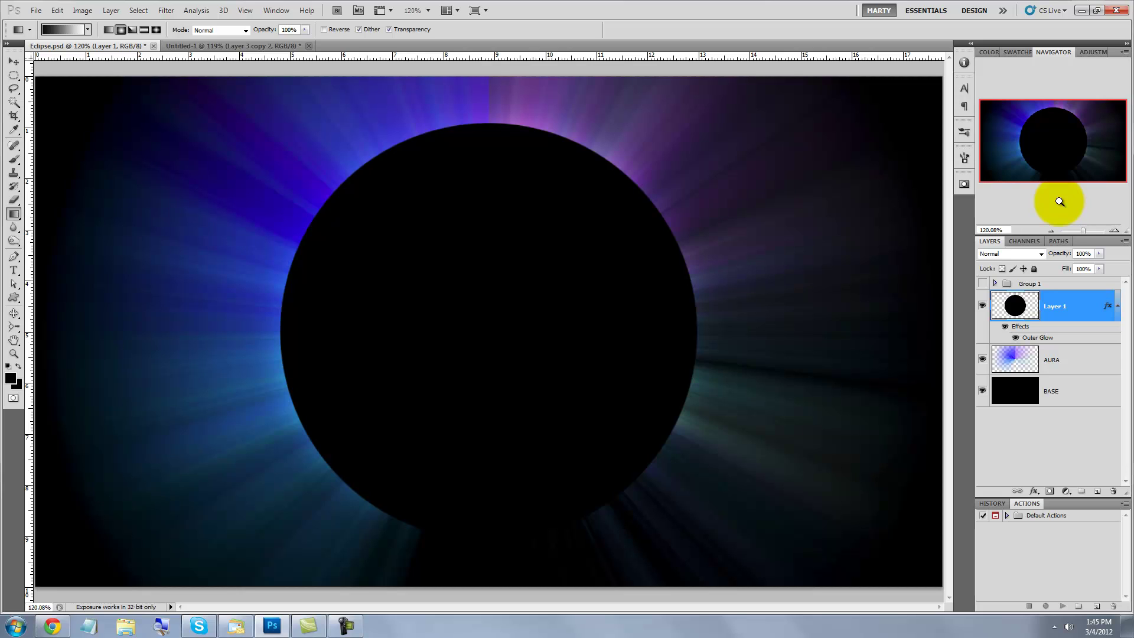
Duplicate Layer 1, select its circle, and fill the copy's circle with blue #2846ff.
{"action": "key", "text": "ctrl+j"}
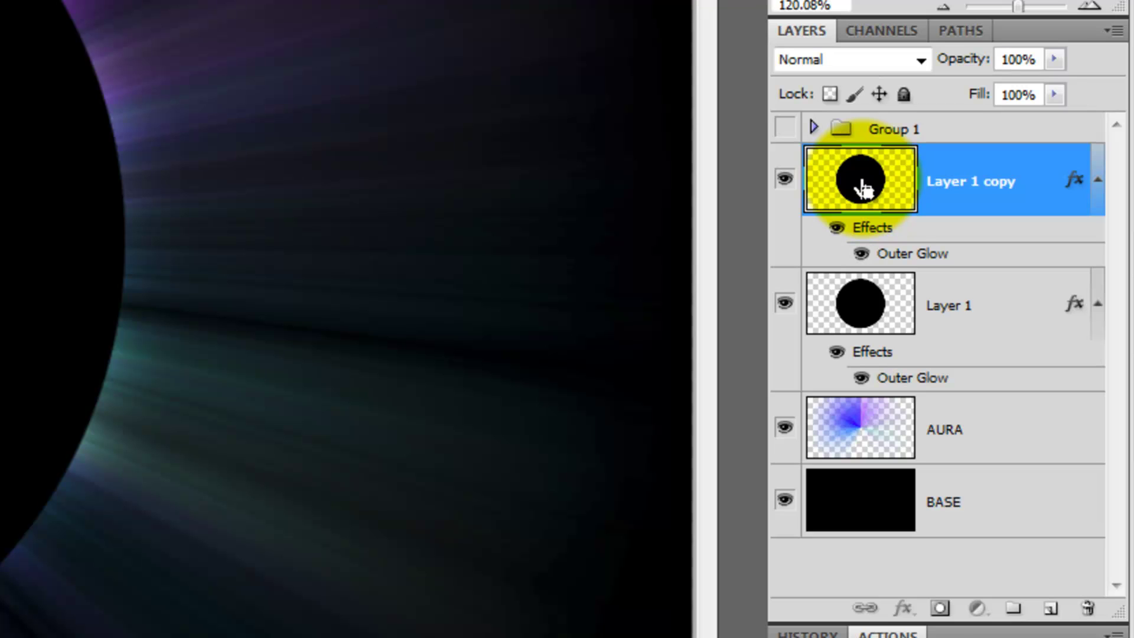
{"action": "left_click", "coordinate": [863, 188], "text": "ctrl"}
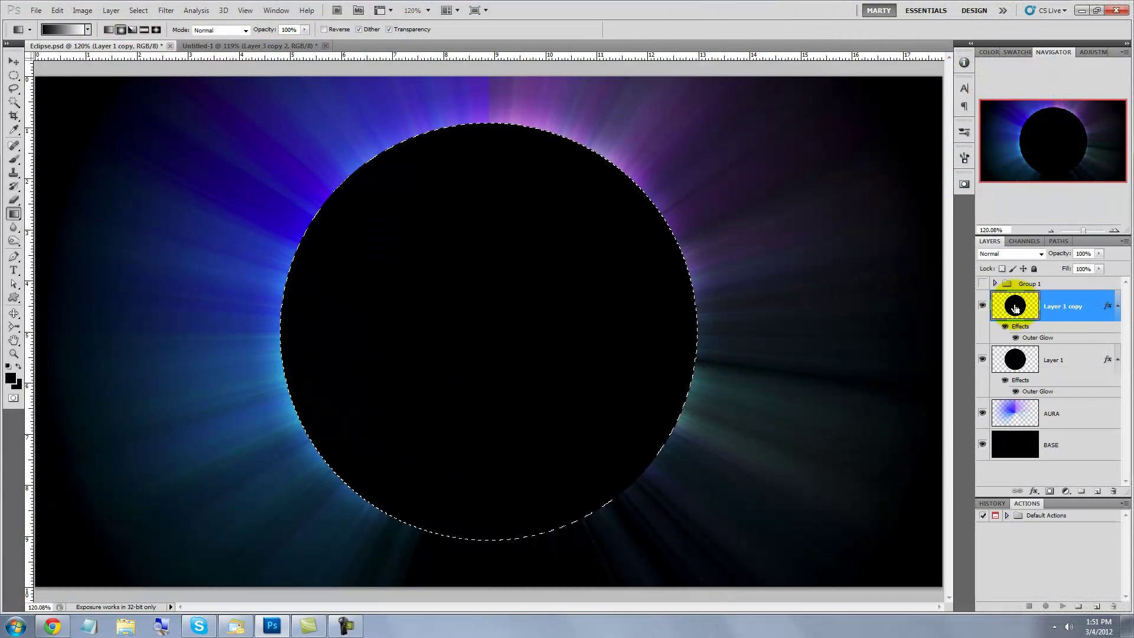
{"action": "left_click", "coordinate": [13, 379]}
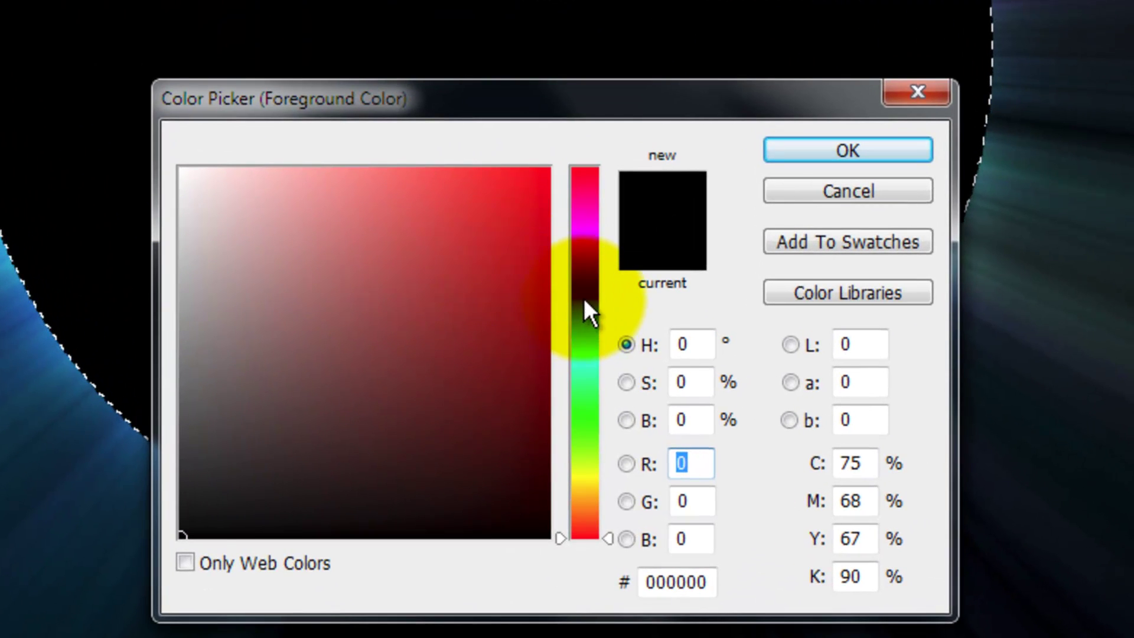
{"action": "left_click", "coordinate": [585, 302]}
{"action": "mouse_move", "coordinate": [498, 215]}
{"action": "left_mouse_down"}
{"action": "mouse_move", "coordinate": [562, 169]}
{"action": "mouse_move", "coordinate": [491, 150]}
{"action": "left_mouse_up"}
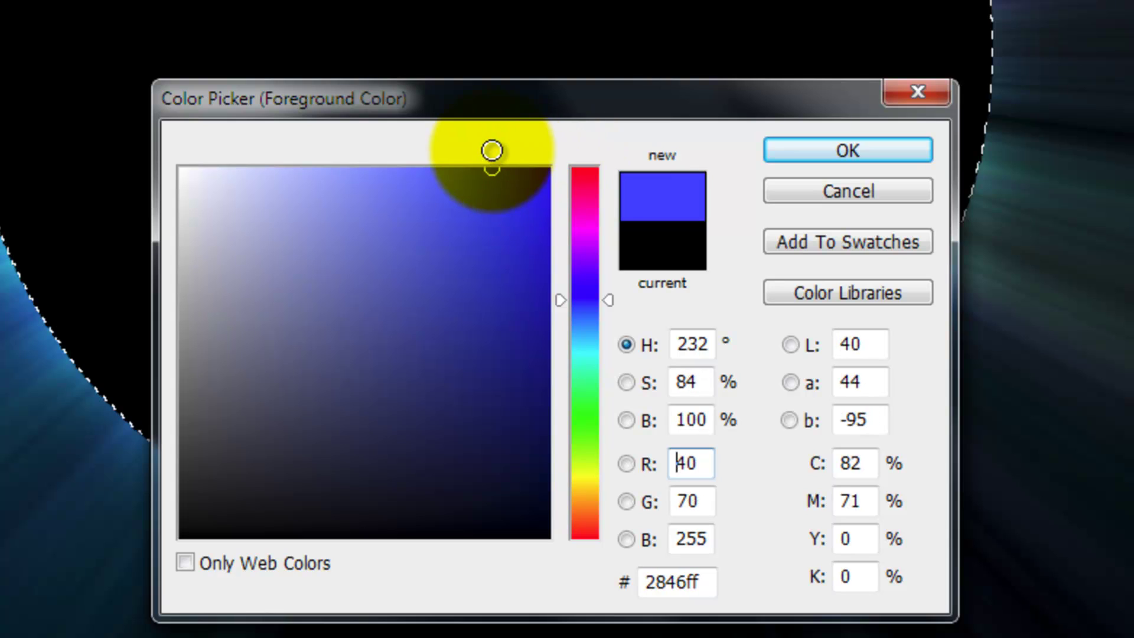
{"action": "left_click", "coordinate": [854, 151]}
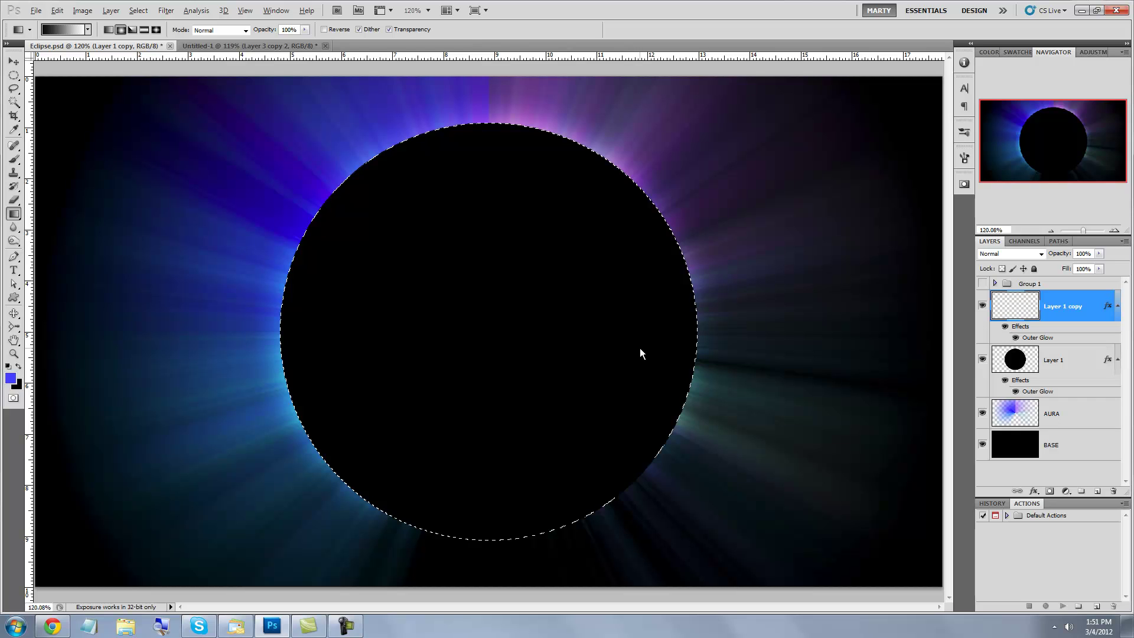
{"action": "left_click", "coordinate": [639, 348]}
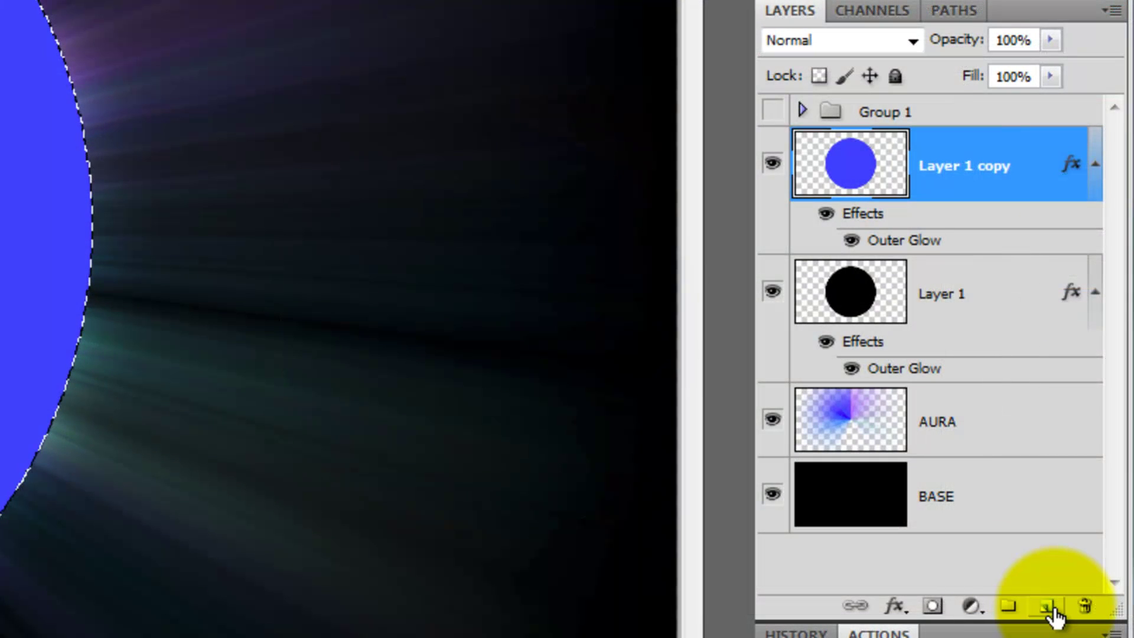
Add a new layer with a black-filled circle clipped to the blue circle, nudged down-right.
{"action": "left_click", "coordinate": [1050, 608]}
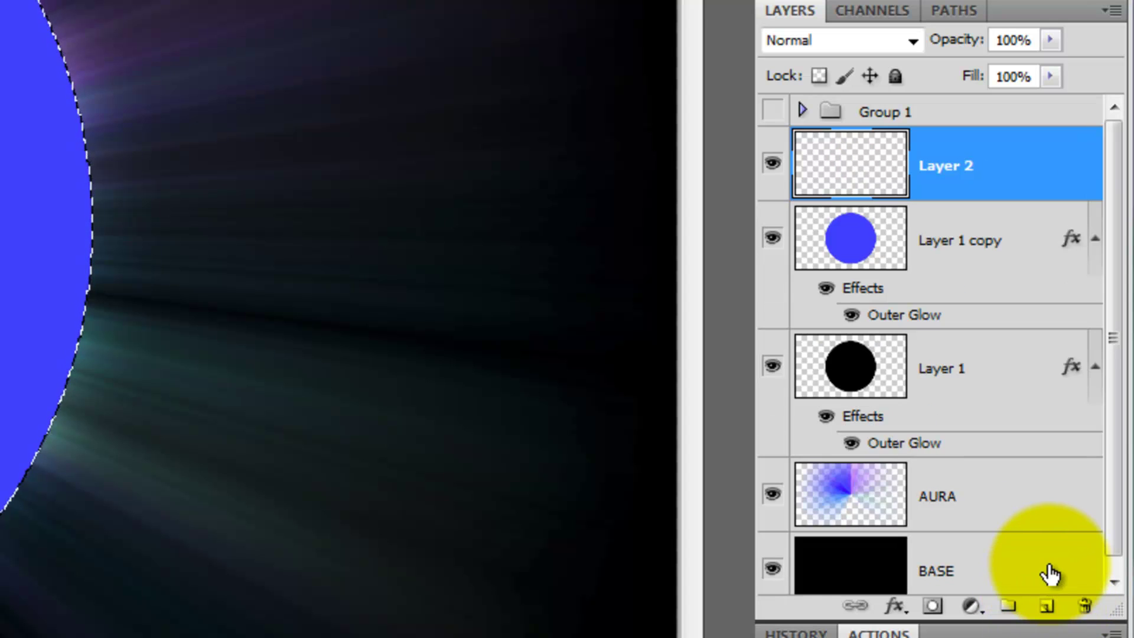
{"action": "key", "text": "alt+BackSpace"}
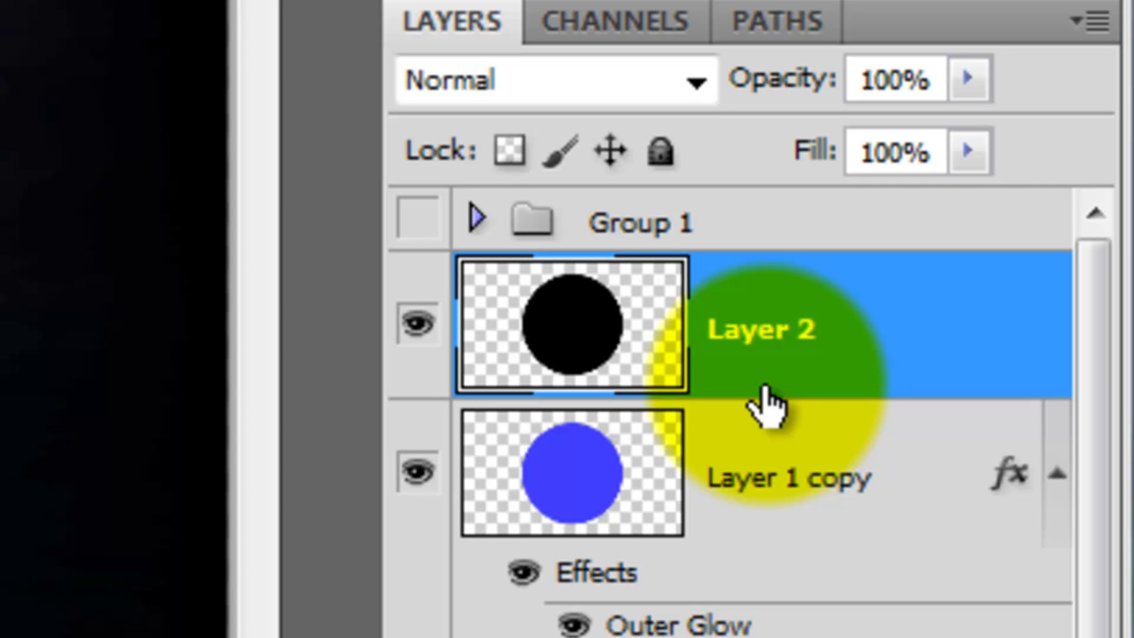
{"action": "left_click", "coordinate": [805, 398], "text": "alt"}
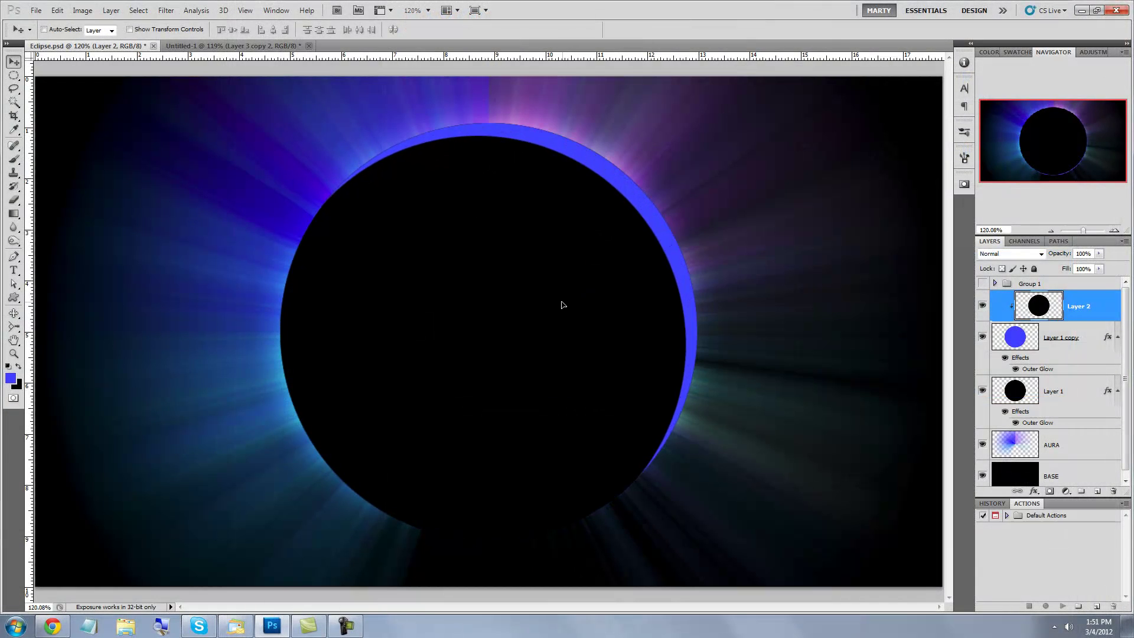
{"action": "left_click_drag", "start_coordinate": [562, 304], "coordinate": [565, 307]}
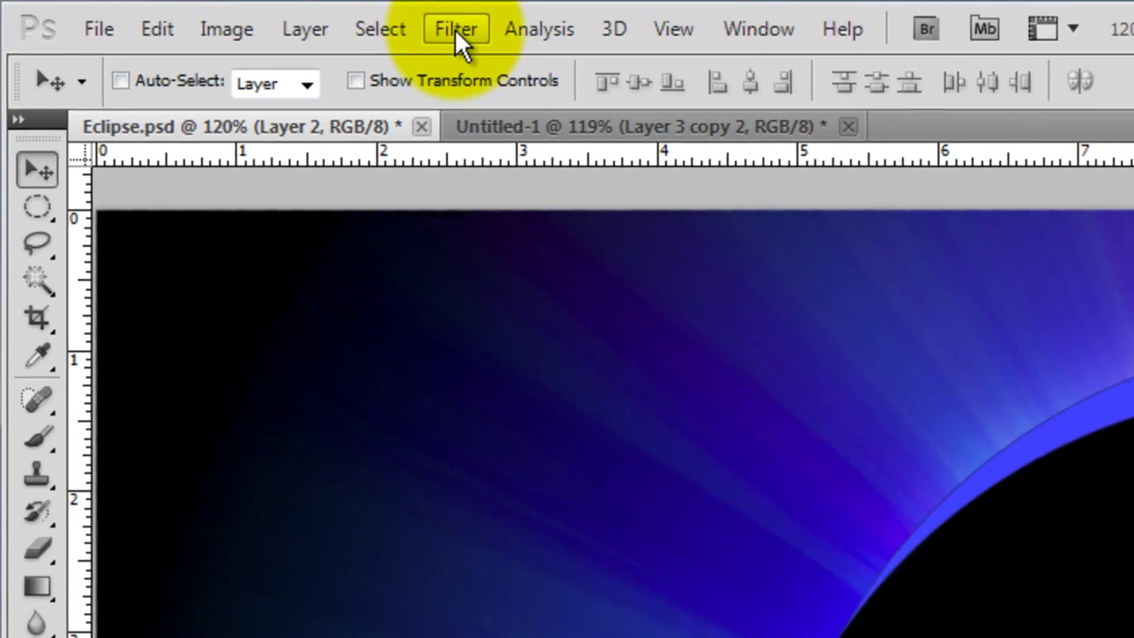
Apply a 27 px Gaussian Blur to the black circle and fine-tune its position.
{"action": "left_click", "coordinate": [454, 29]}
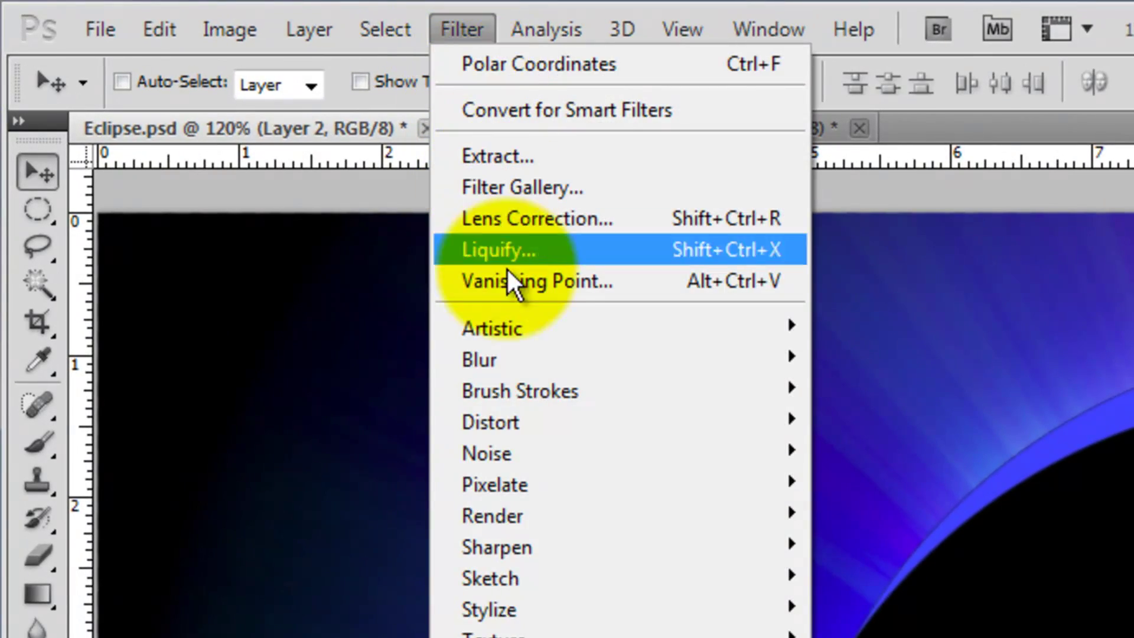
{"action": "mouse_move", "coordinate": [513, 351]}
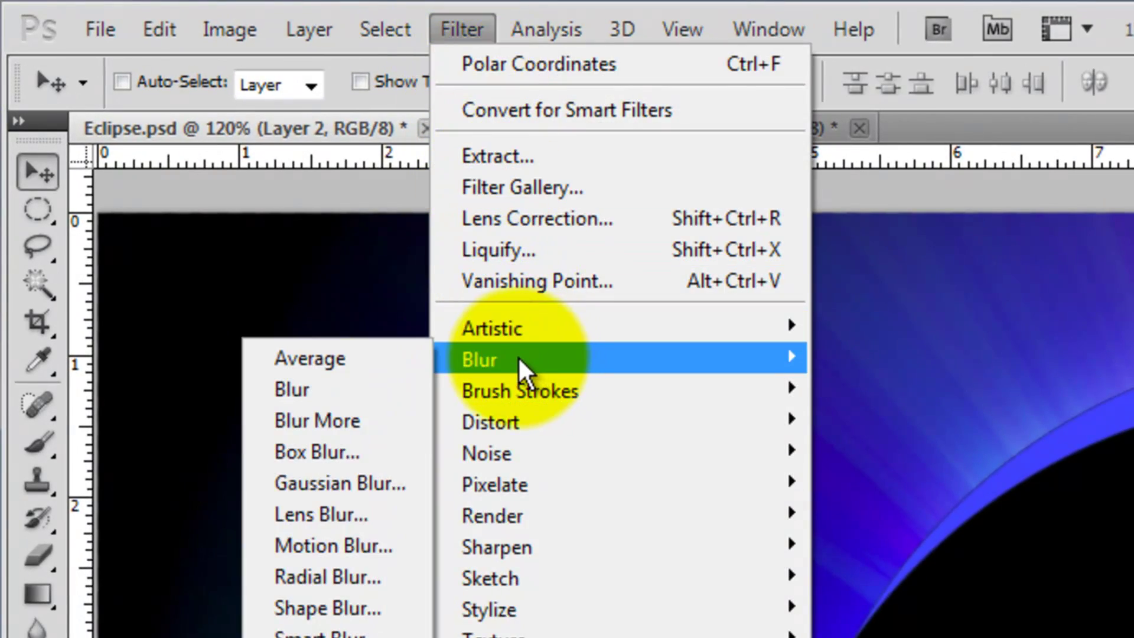
{"action": "left_click", "coordinate": [361, 484]}
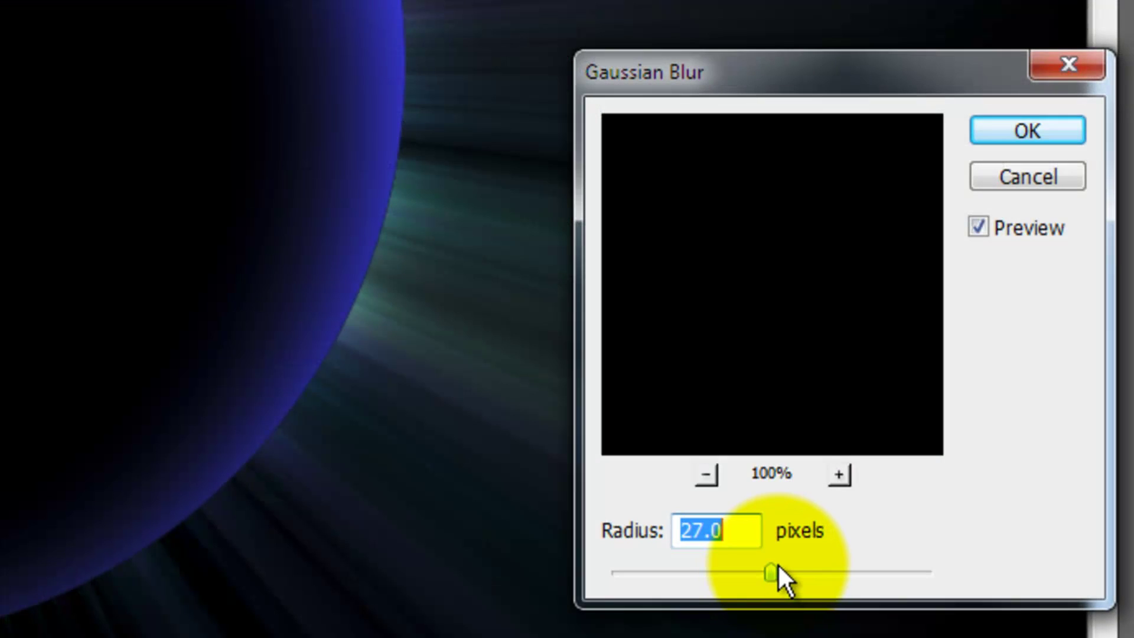
{"action": "left_click", "coordinate": [1028, 130]}
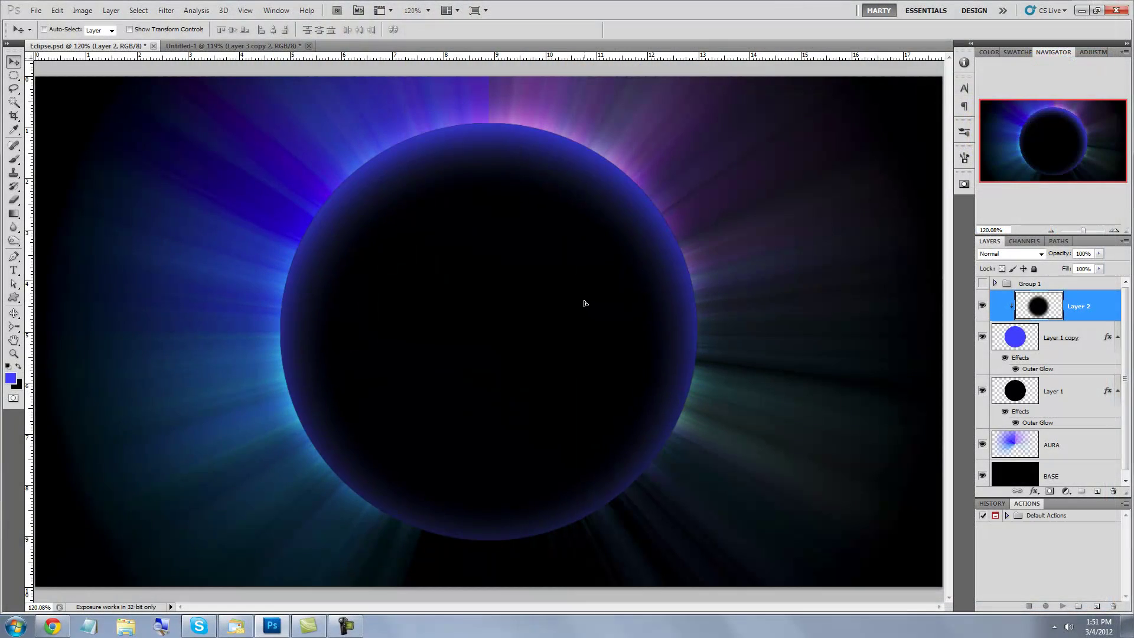
{"action": "left_click_drag", "start_coordinate": [577, 307], "coordinate": [579, 312]}
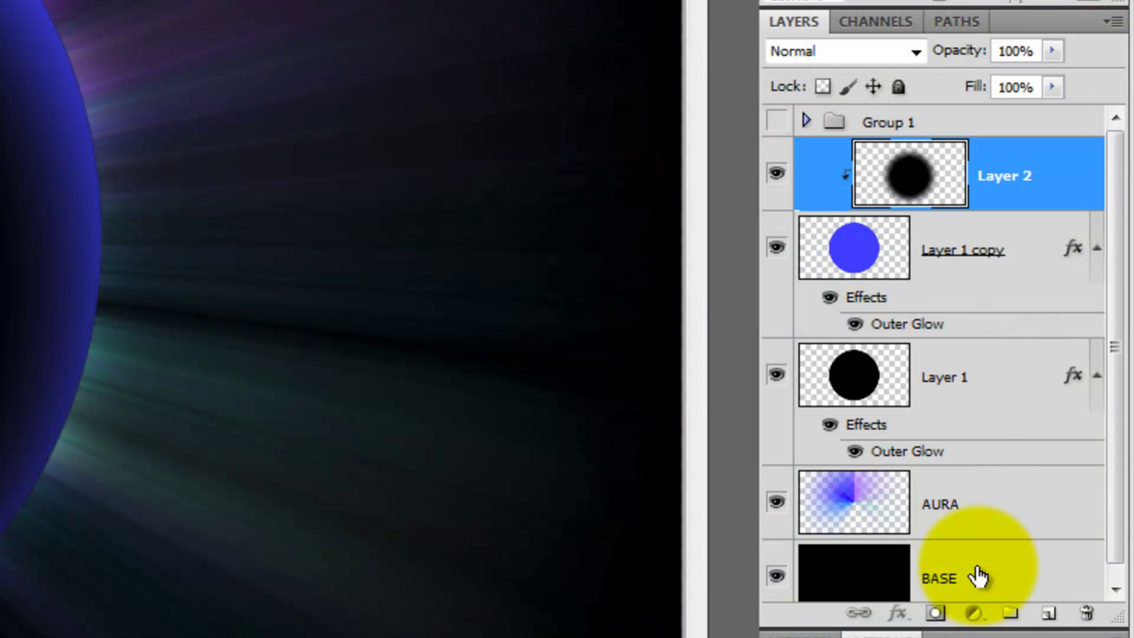
Apply Add Noise to the BASE background layer.
{"action": "left_click", "coordinate": [978, 576]}
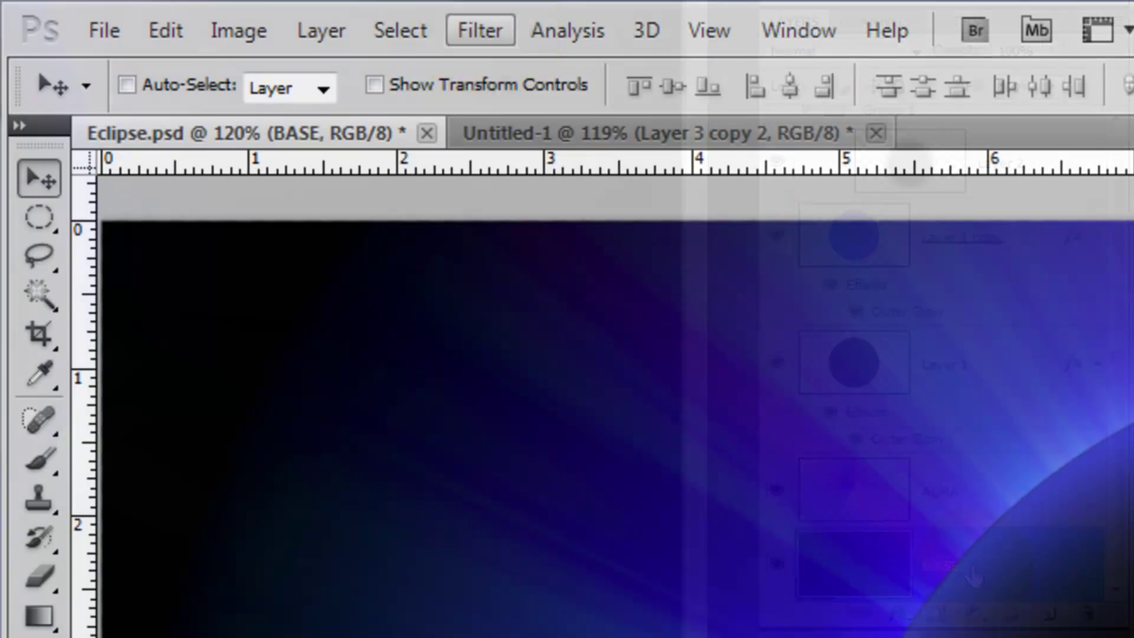
{"action": "left_click", "coordinate": [480, 29]}
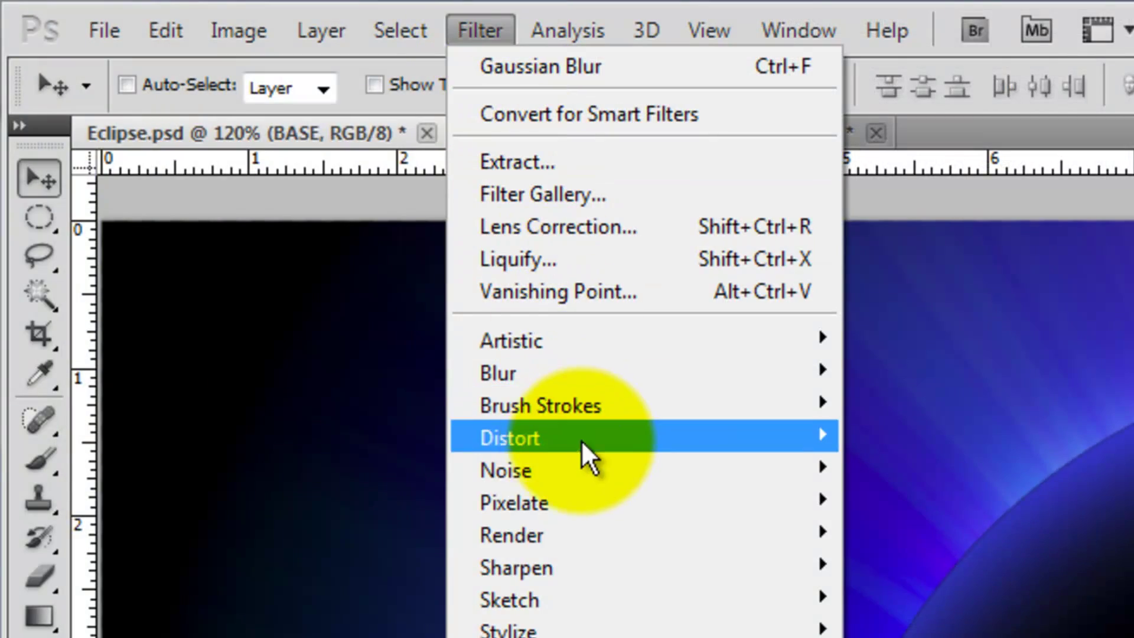
{"action": "mouse_move", "coordinate": [558, 470]}
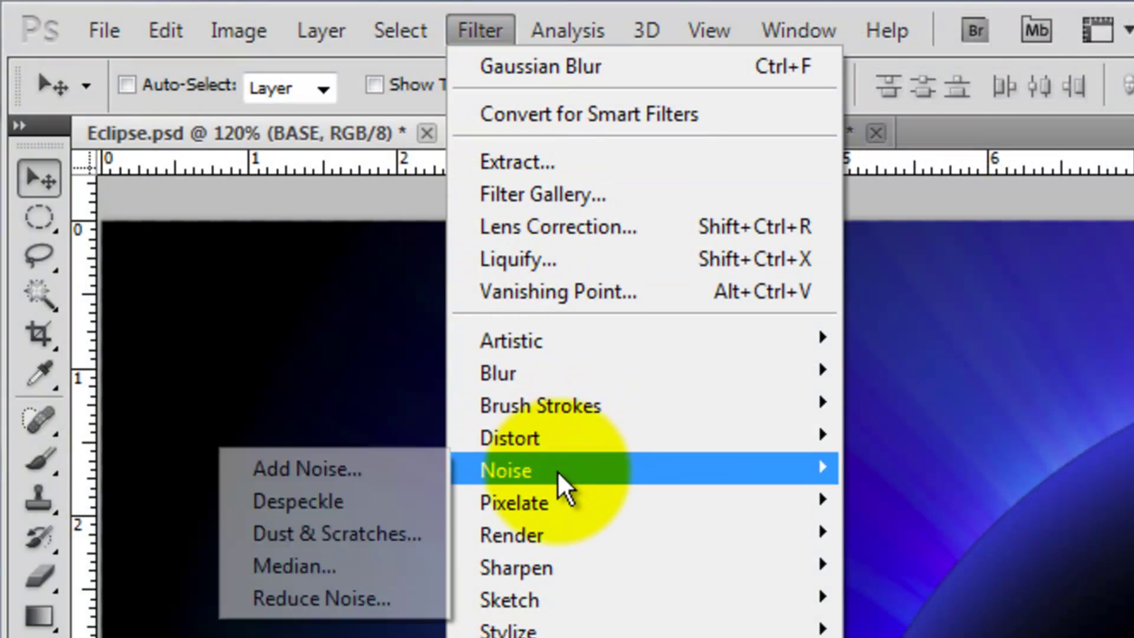
{"action": "left_click", "coordinate": [314, 471]}
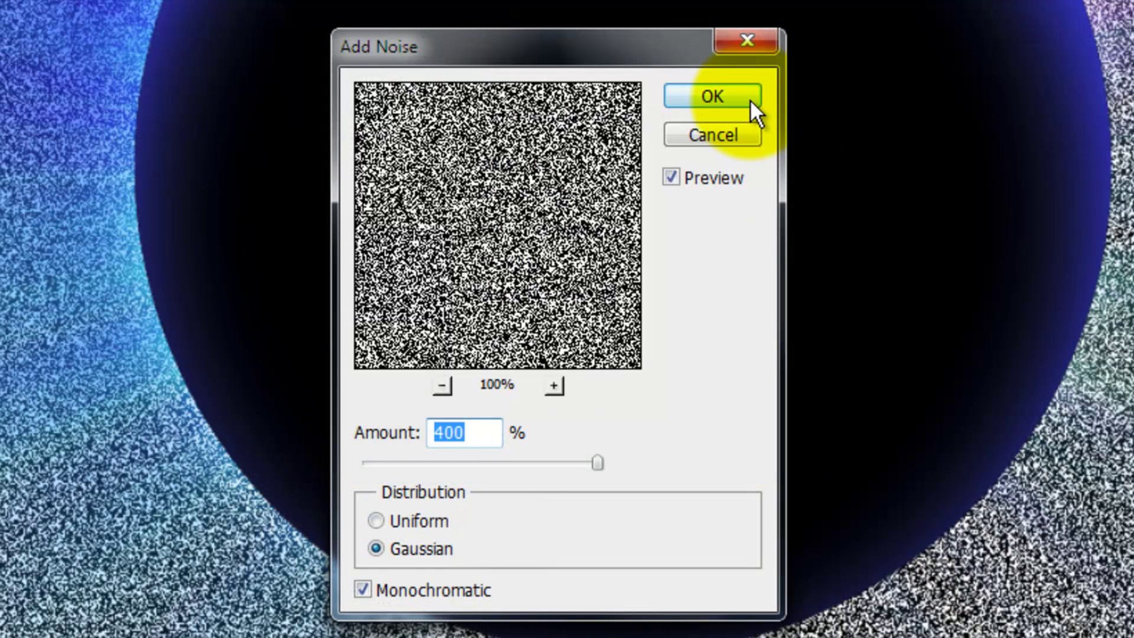
{"action": "left_click", "coordinate": [712, 96]}
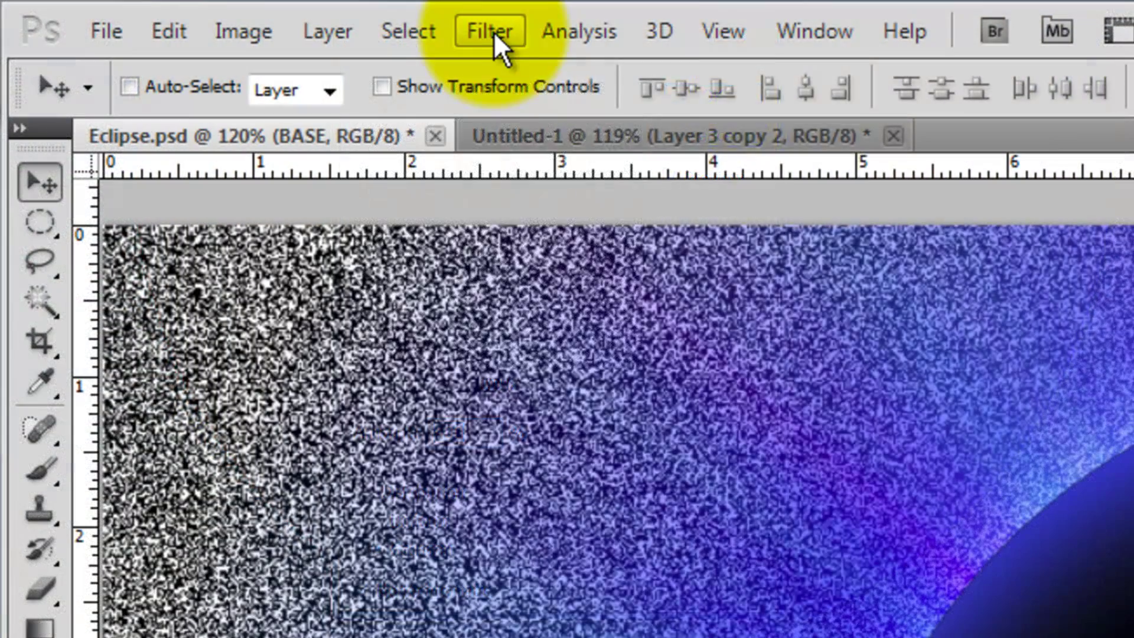
Soften the noise with a 0.3 px Gaussian Blur and set the Levels black input to 240.
{"action": "left_click", "coordinate": [490, 30]}
{"action": "mouse_move", "coordinate": [532, 381]}
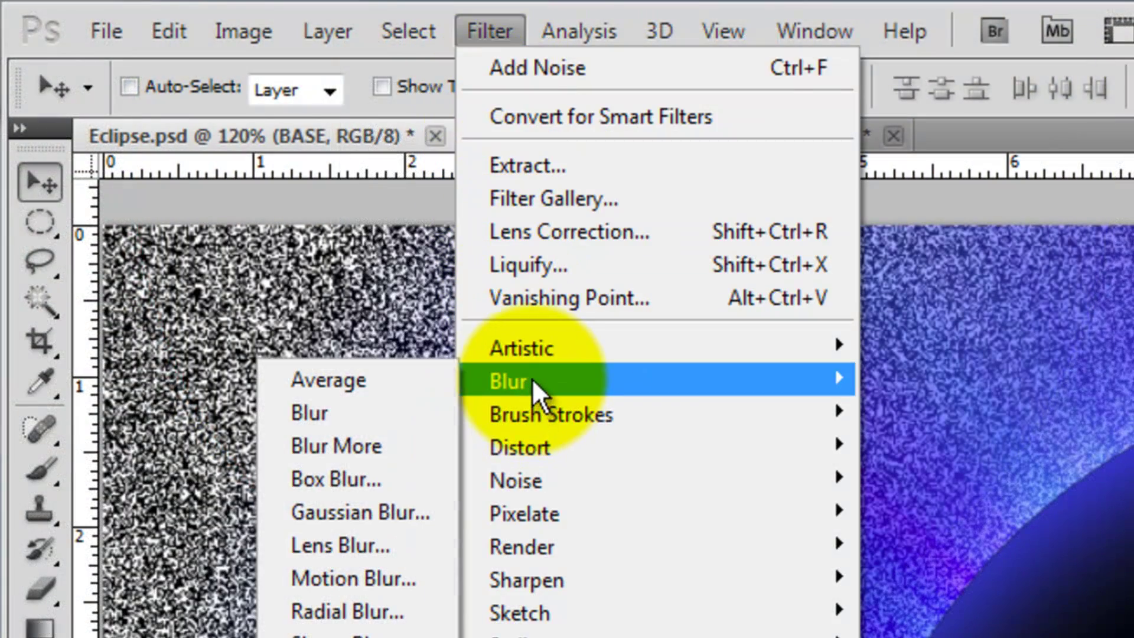
{"action": "left_click", "coordinate": [359, 507]}
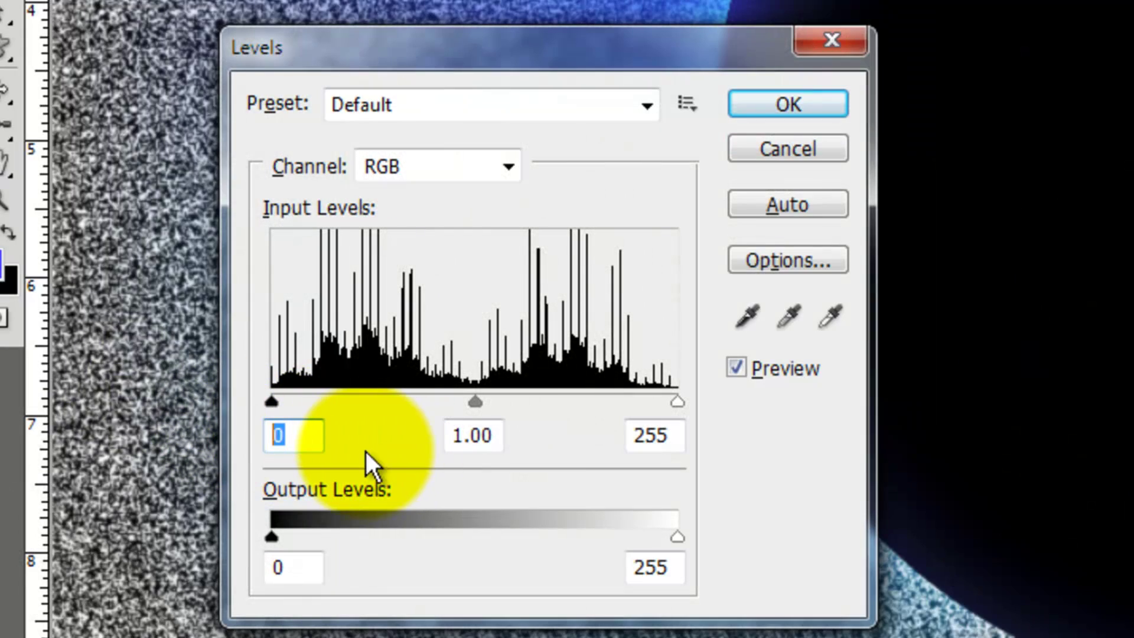
{"action": "type", "text": "240"}
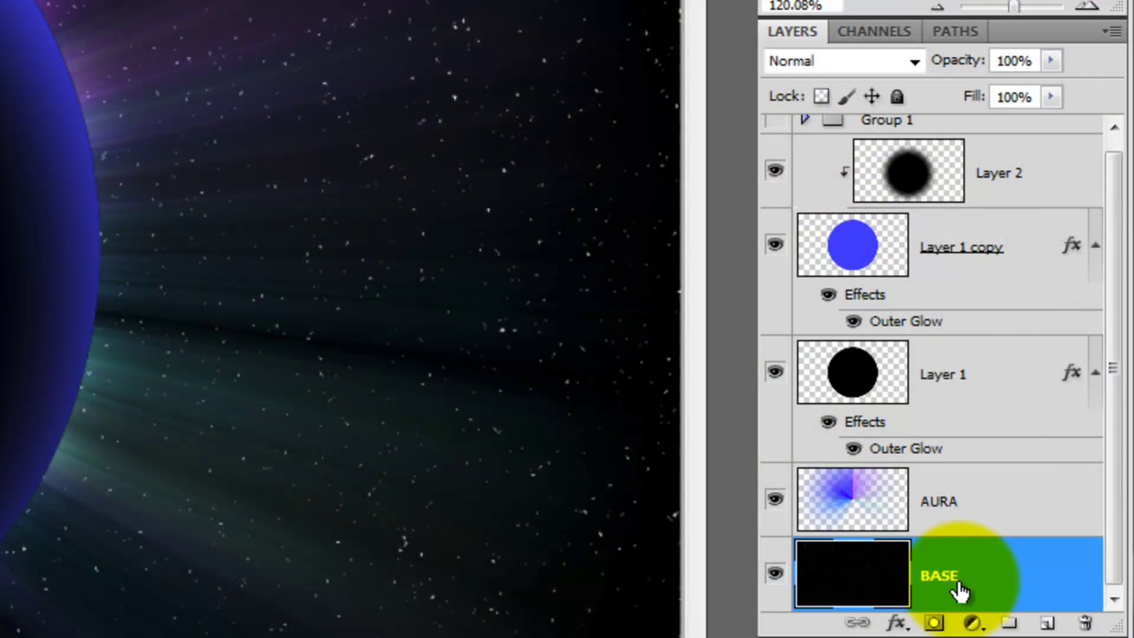
Duplicate the AURA layer, hide the copy, and lower the original AURA's opacity to 65%.
{"action": "left_click", "coordinate": [982, 514]}
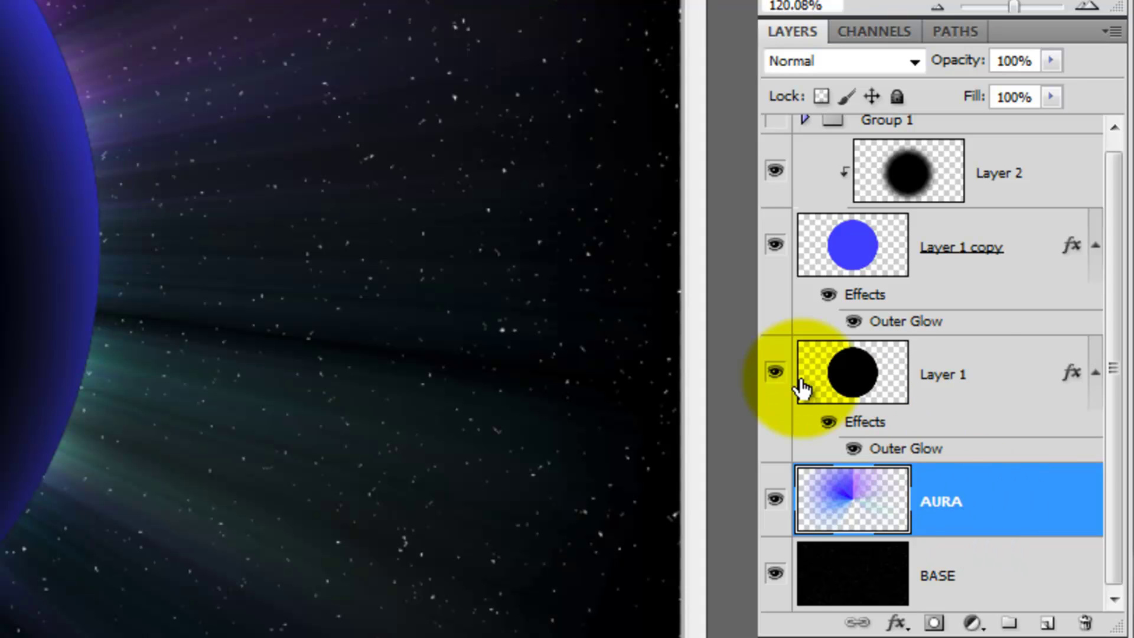
{"action": "key", "text": "ctrl+j"}
{"action": "left_click", "coordinate": [775, 500]}
{"action": "left_click", "coordinate": [957, 573]}
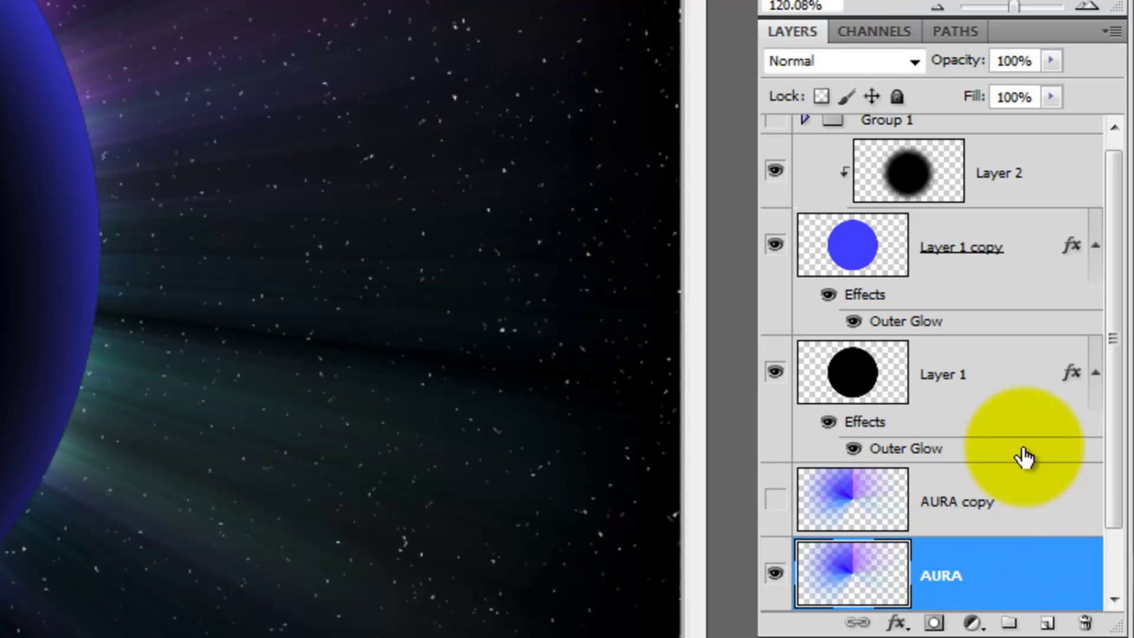
{"action": "left_click", "coordinate": [999, 60]}
{"action": "type", "text": "65"}
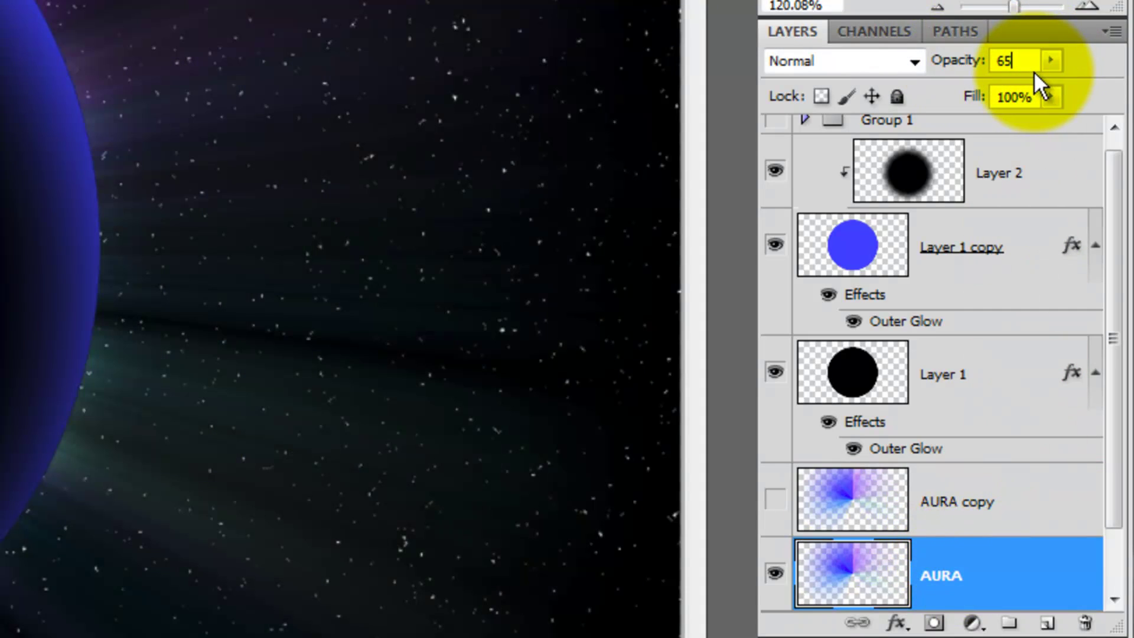
Give the visible AURA copy an inverted black mask and paint glow back along the planet's upper, right and lower rim.
{"action": "left_click", "coordinate": [776, 501]}
{"action": "left_click", "coordinate": [966, 503]}
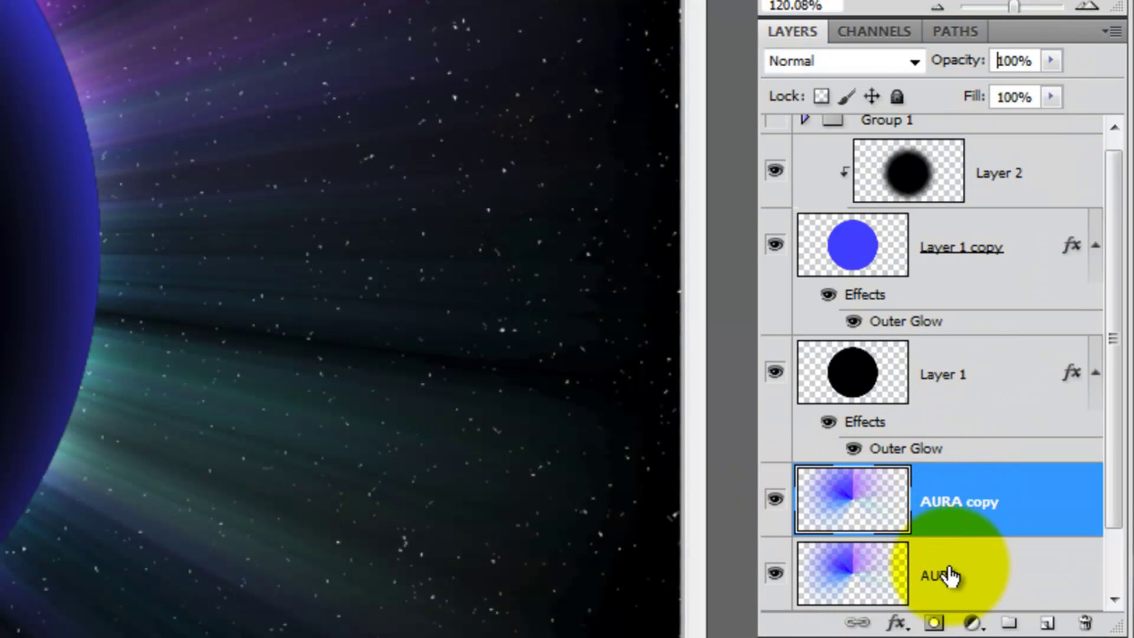
{"action": "left_click", "coordinate": [934, 622]}
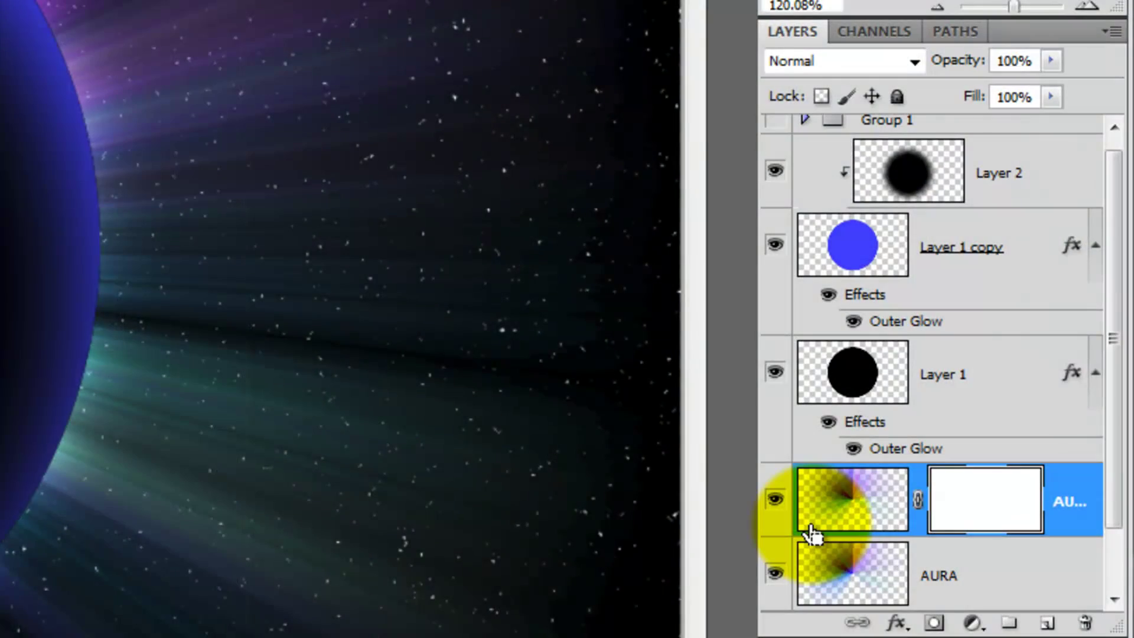
{"action": "key", "text": "ctrl+i"}
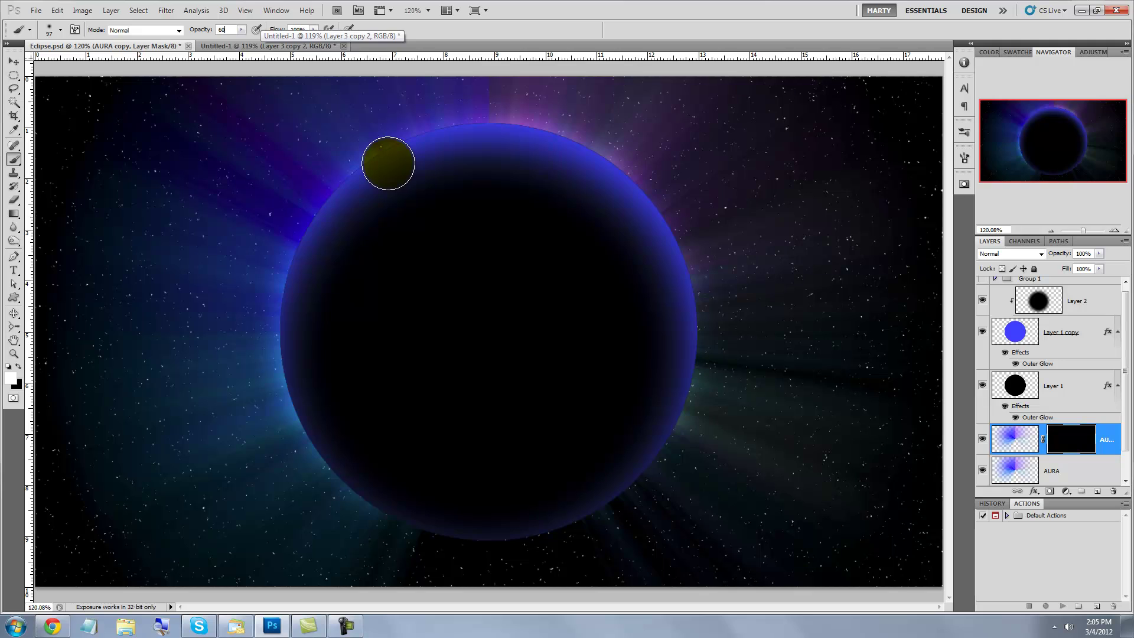
{"action": "mouse_move", "coordinate": [387, 163]}
{"action": "left_mouse_down"}
{"action": "mouse_move", "coordinate": [530, 144]}
{"action": "mouse_move", "coordinate": [658, 254]}
{"action": "mouse_move", "coordinate": [638, 451]}
{"action": "mouse_move", "coordinate": [473, 525]}
{"action": "mouse_move", "coordinate": [319, 426]}
{"action": "mouse_move", "coordinate": [296, 286]}
{"action": "mouse_move", "coordinate": [337, 183]}
{"action": "left_mouse_up"}
{"action": "mouse_move", "coordinate": [631, 459]}
{"action": "left_mouse_down"}
{"action": "mouse_move", "coordinate": [519, 526]}
{"action": "mouse_move", "coordinate": [520, 512]}
{"action": "left_mouse_up"}
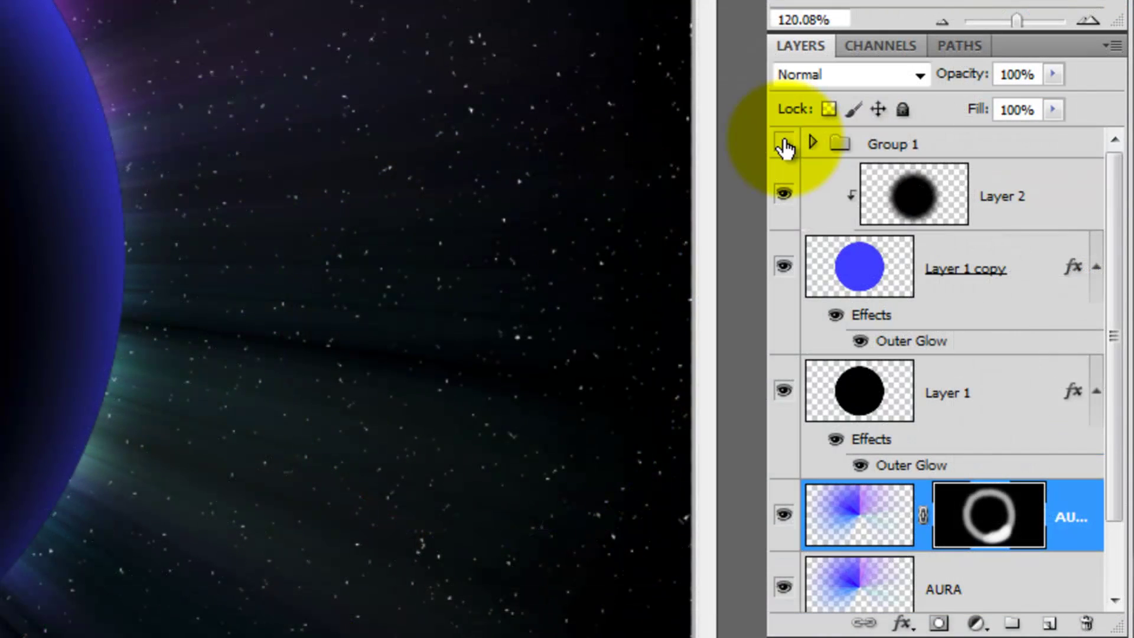
Show Group 1 (the ECLIPSE text) and convert it into a smart object for smart filters.
{"action": "left_click", "coordinate": [785, 144]}
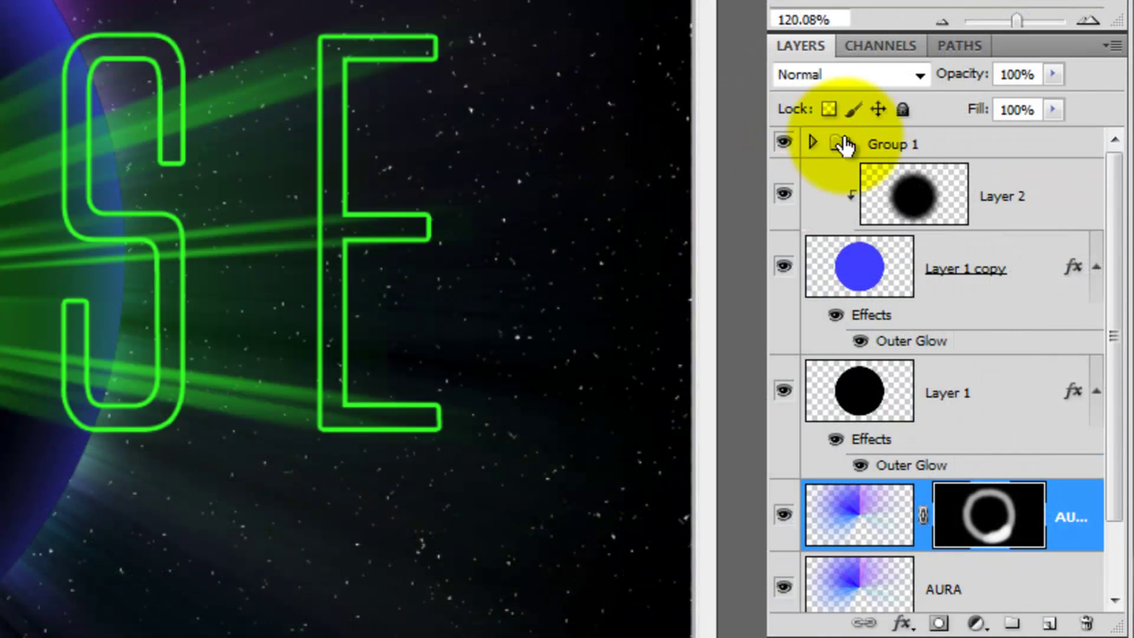
{"action": "left_click", "coordinate": [899, 145]}
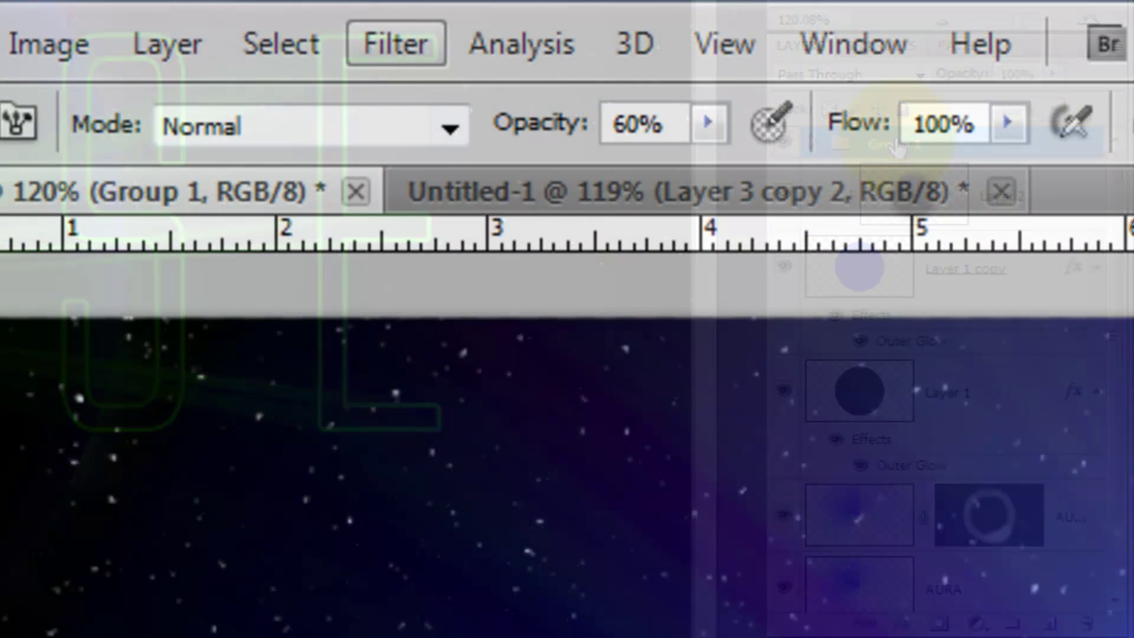
{"action": "left_click", "coordinate": [396, 44]}
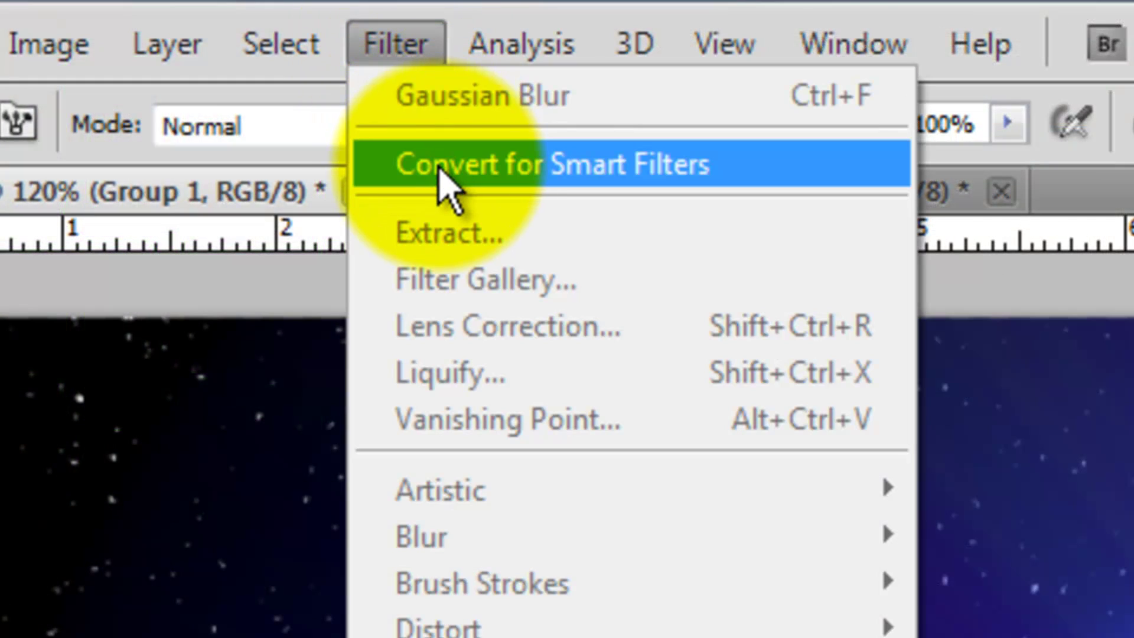
{"action": "left_click", "coordinate": [439, 170]}
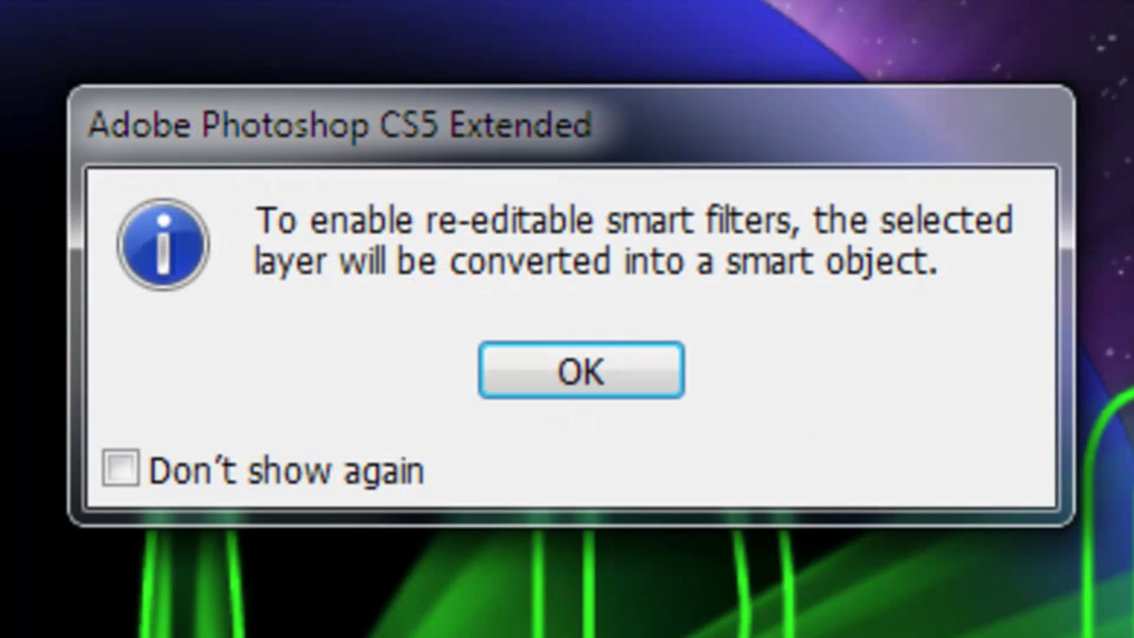
{"action": "left_click", "coordinate": [582, 363]}
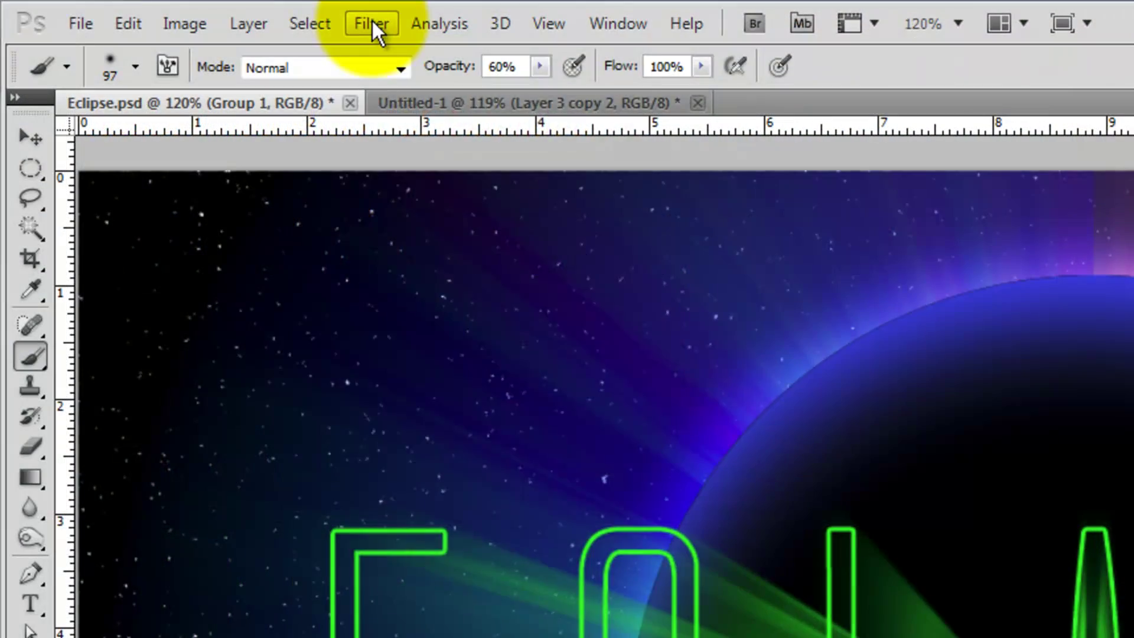
Apply a 100% Spherize smart filter to Group 1 to bulge the text.
{"action": "left_click", "coordinate": [372, 23]}
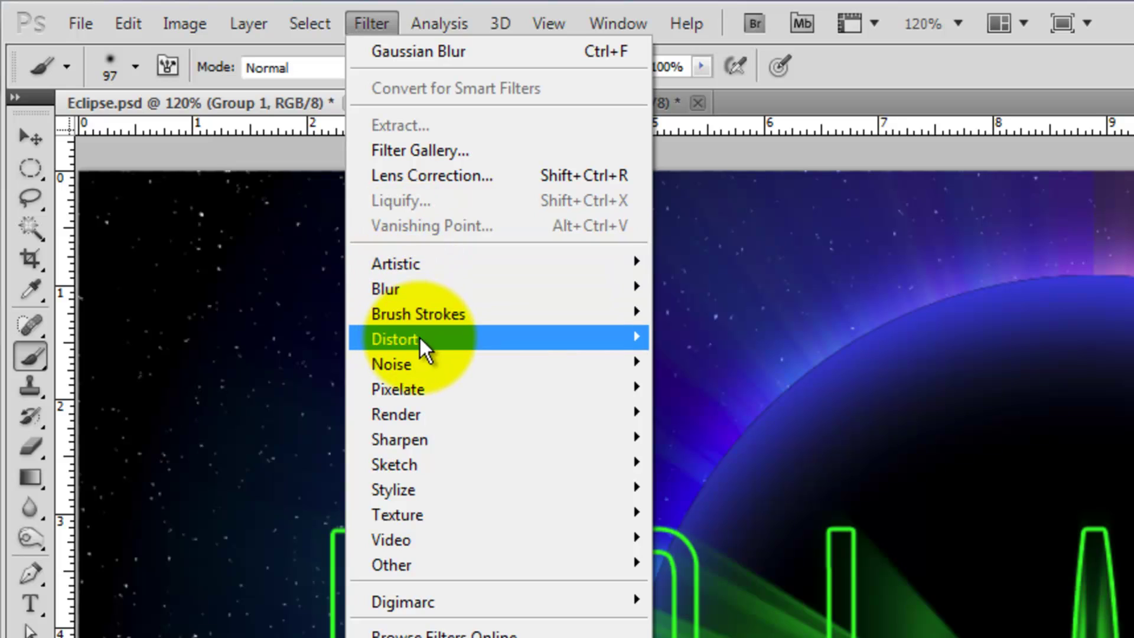
{"action": "mouse_move", "coordinate": [420, 339]}
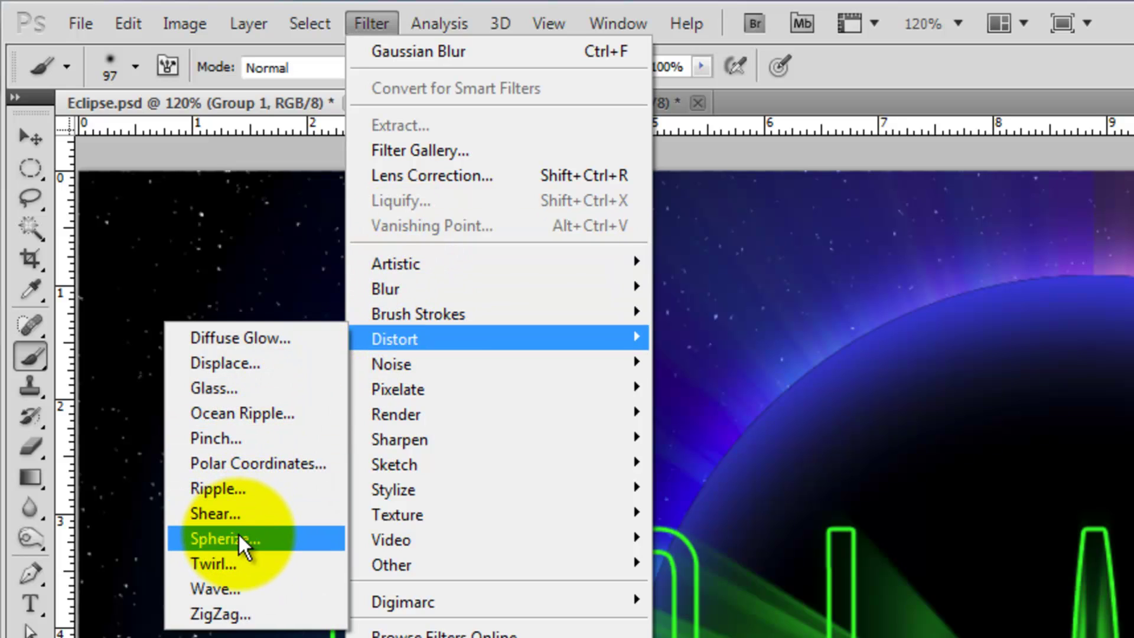
{"action": "left_click", "coordinate": [239, 533]}
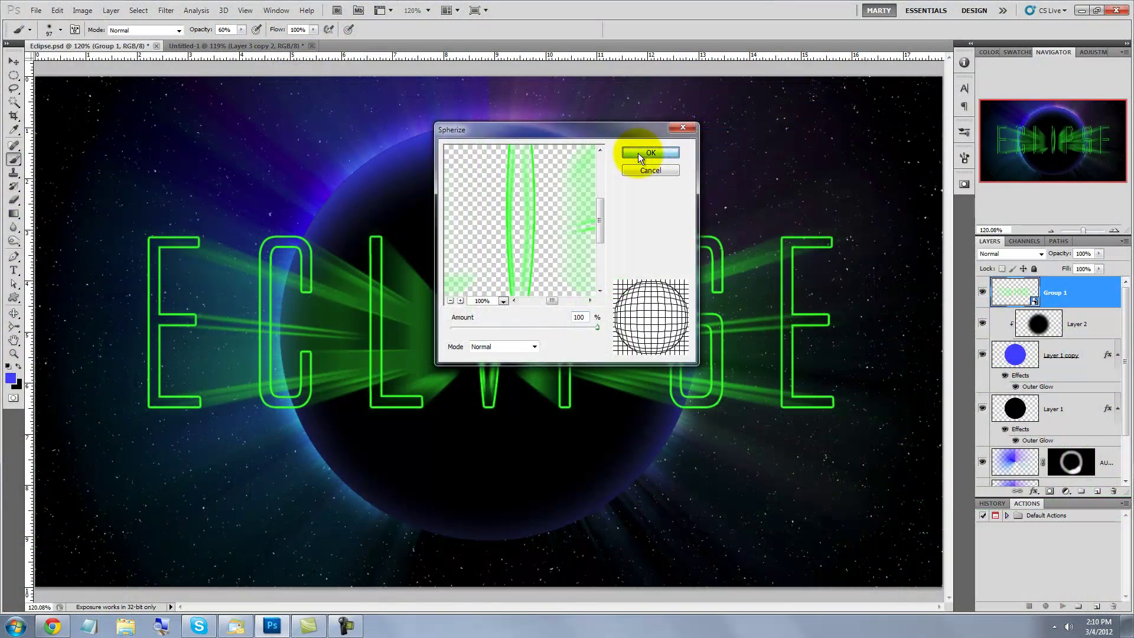
{"action": "left_click", "coordinate": [732, 118]}
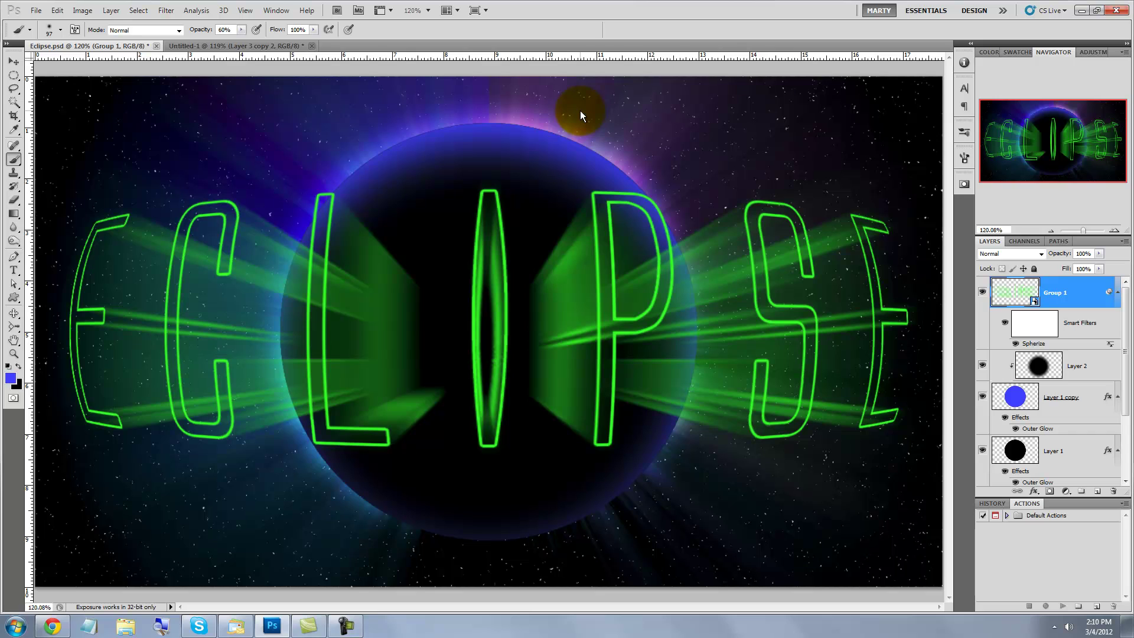
{"action": "key", "text": "ctrl+t"}
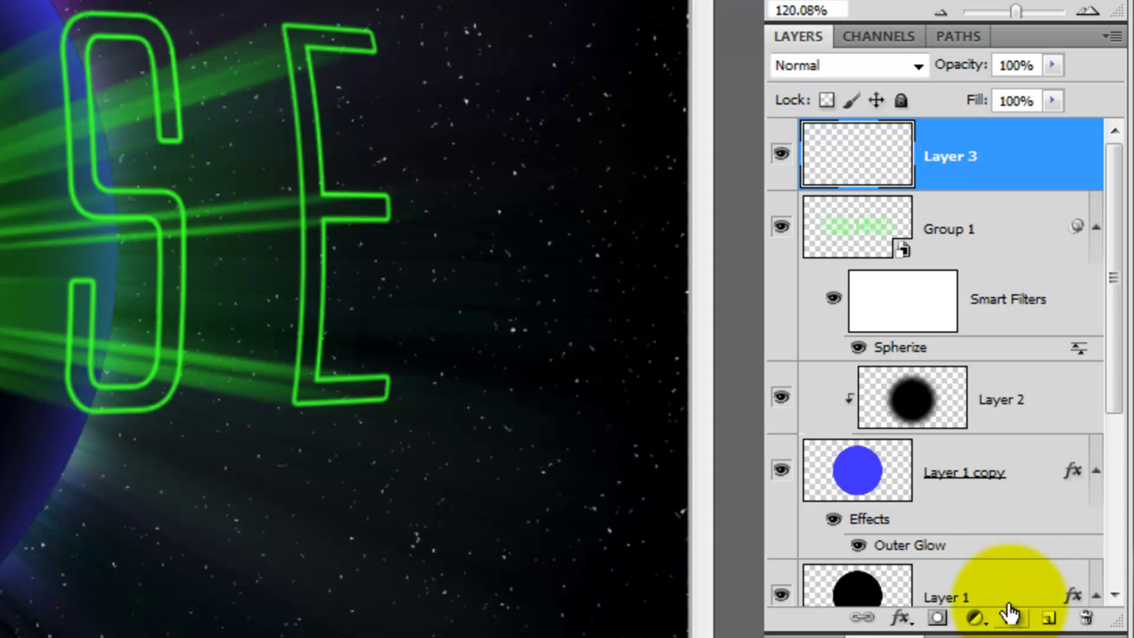
Stamp all visible layers into Layer 3, then place a 70% brightness Lens Flare on the planet's upper-right rim.
{"action": "key", "text": "ctrl+shift+alt+e"}
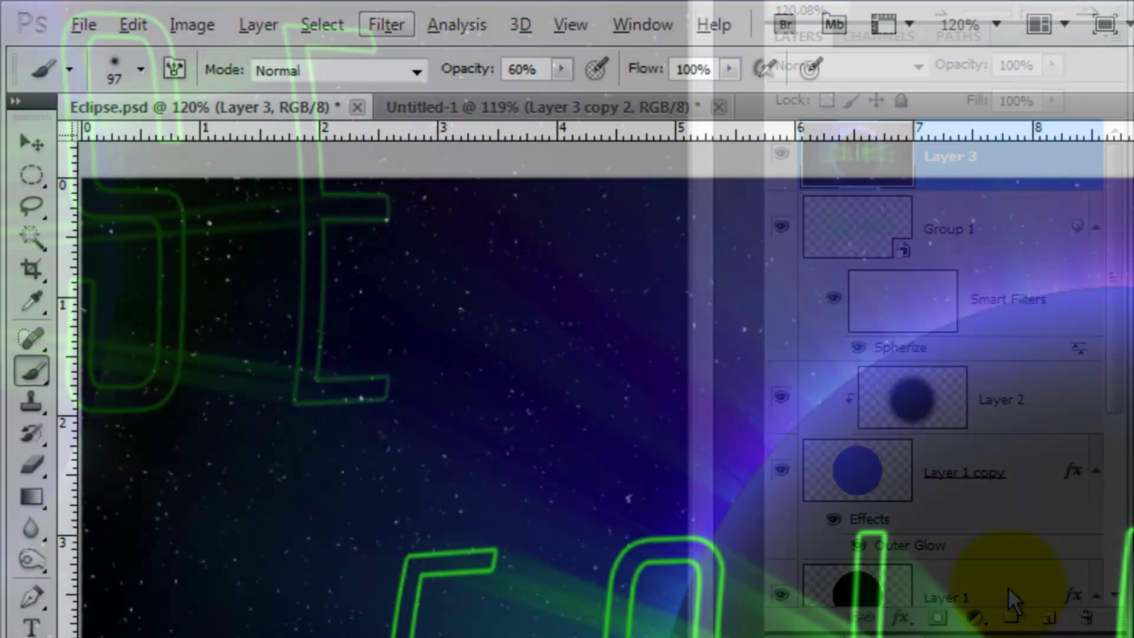
{"action": "left_click", "coordinate": [387, 23]}
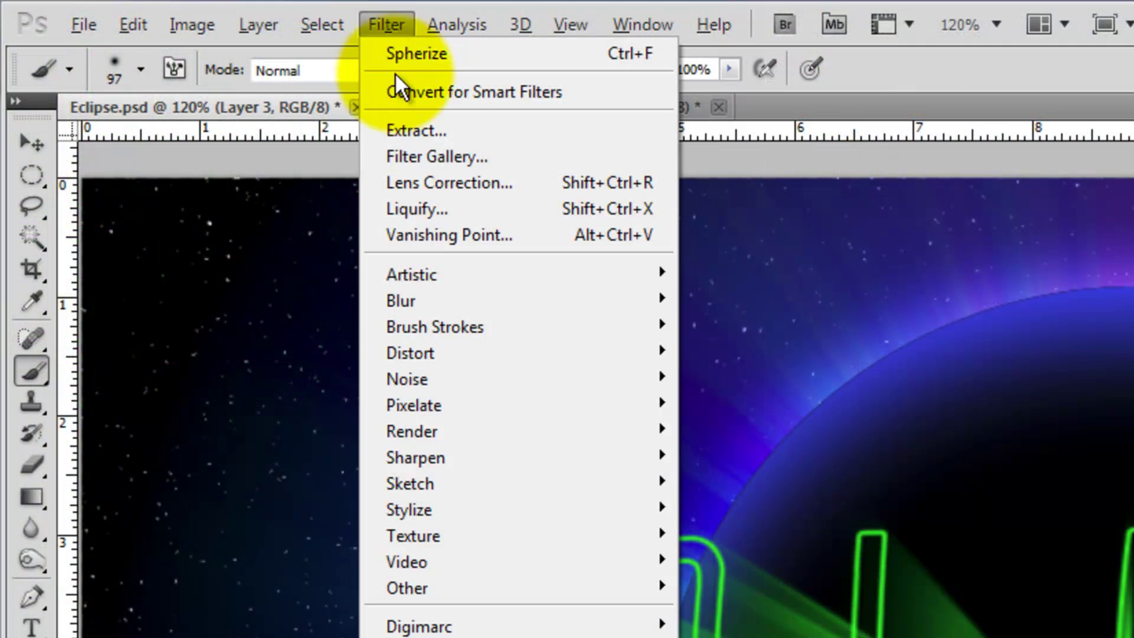
{"action": "mouse_move", "coordinate": [405, 428]}
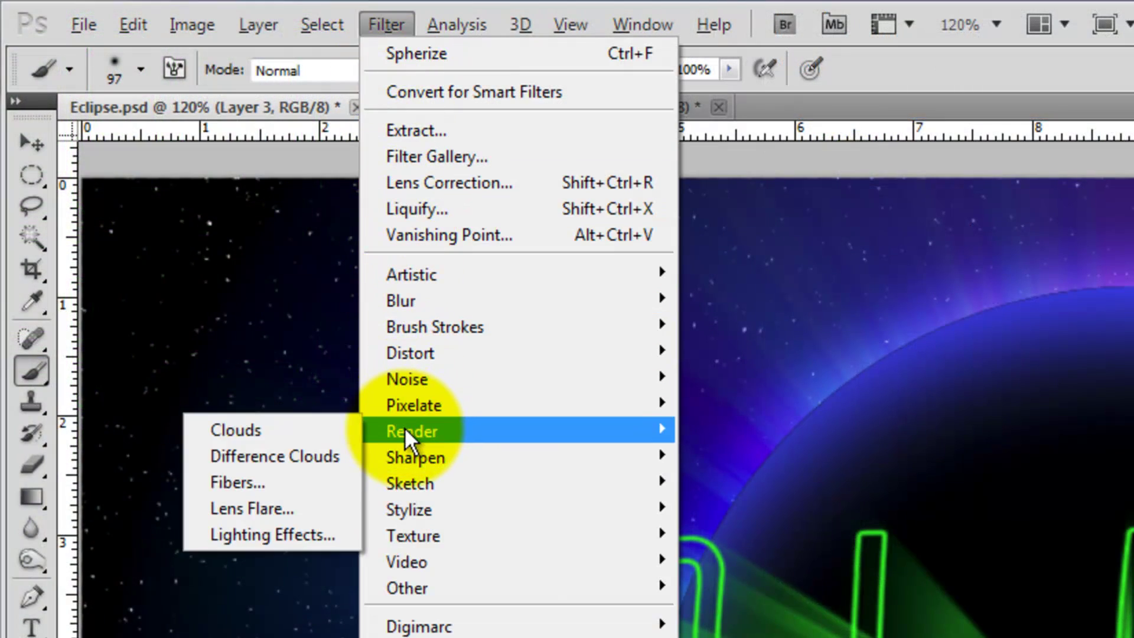
{"action": "left_click", "coordinate": [259, 507]}
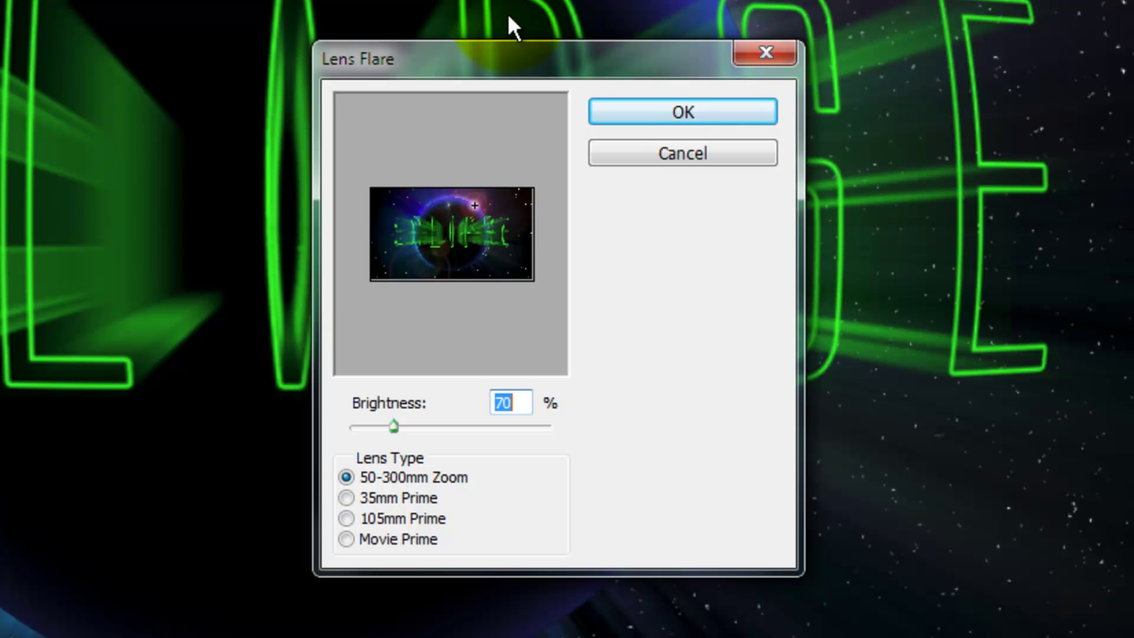
{"action": "left_click", "coordinate": [683, 109]}
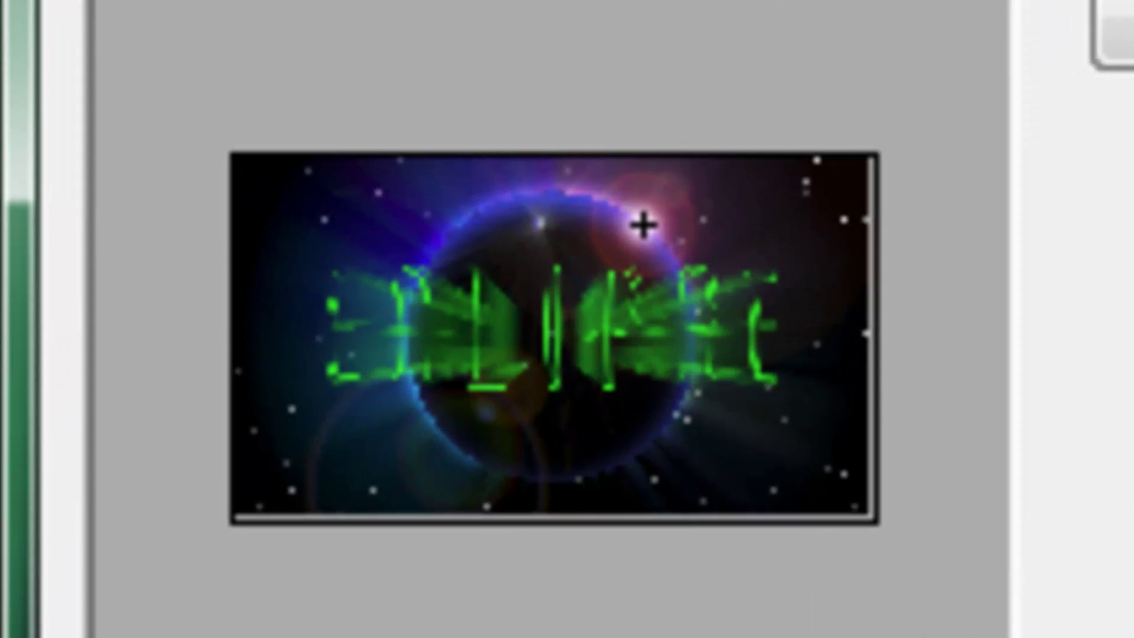